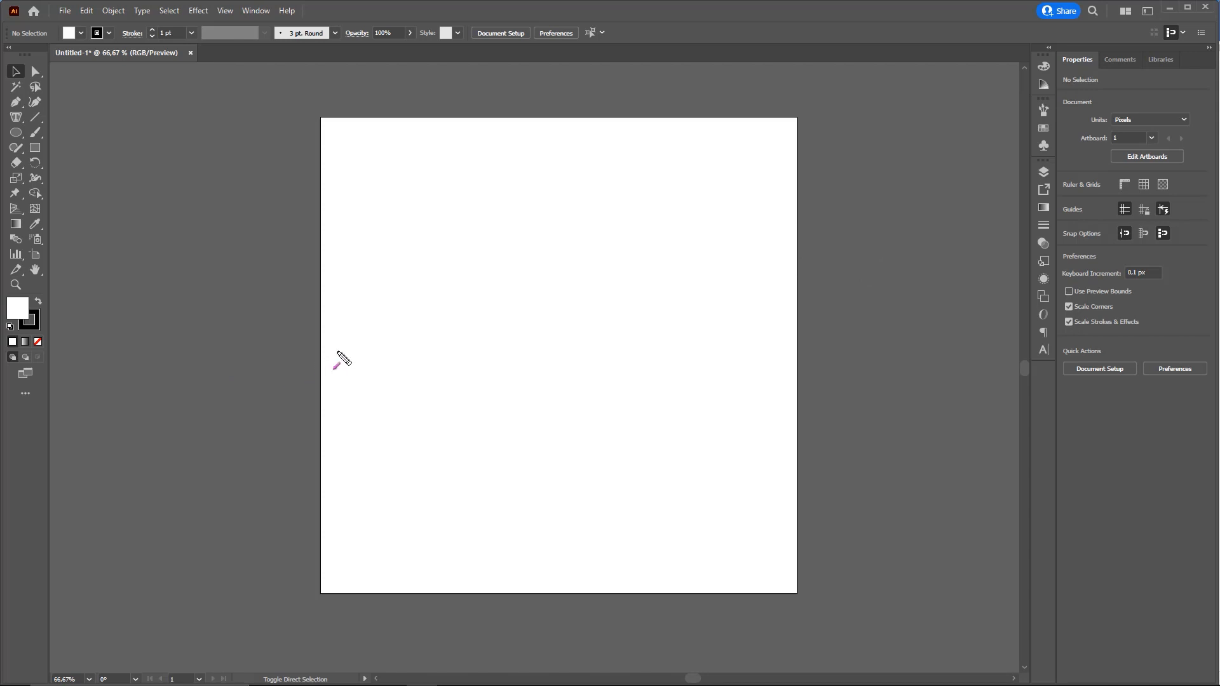
pyautogui.moveTo(43, 433)
pyautogui.mouseDown()
pyautogui.moveTo(290, 371)
pyautogui.moveTo(604, 318)
pyautogui.moveTo(1149, 18)
pyautogui.mouseUp()
pyautogui.click(1146, 12)
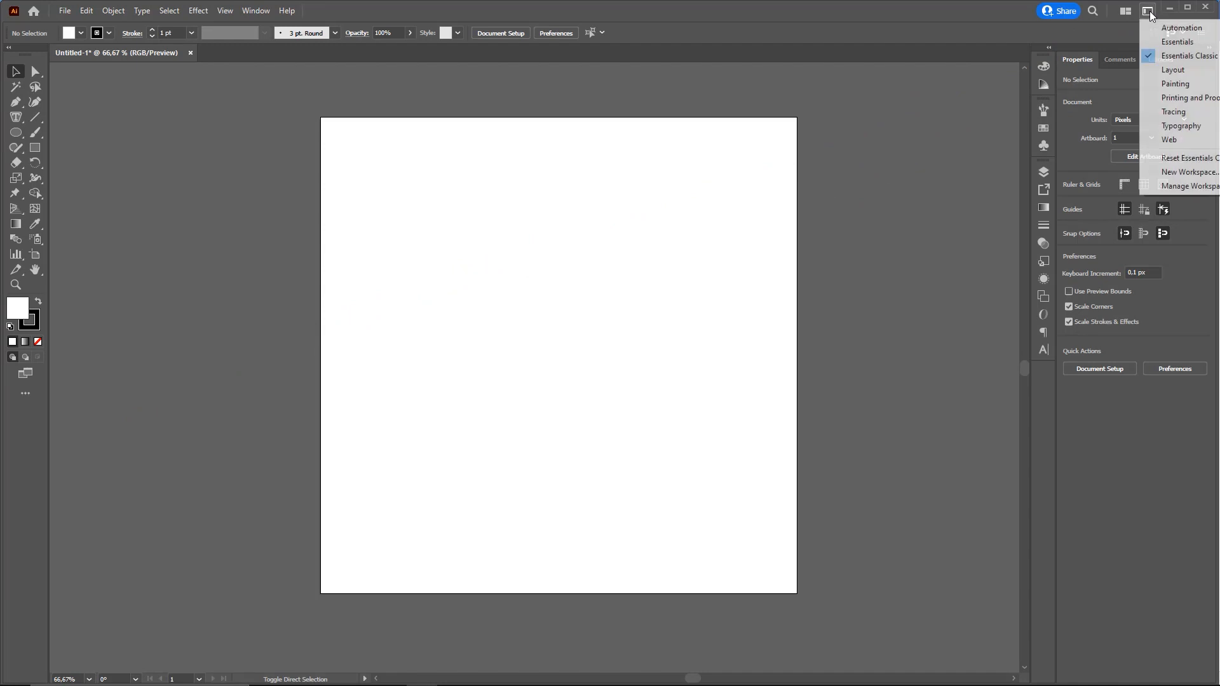
pyautogui.click(1153, 69)
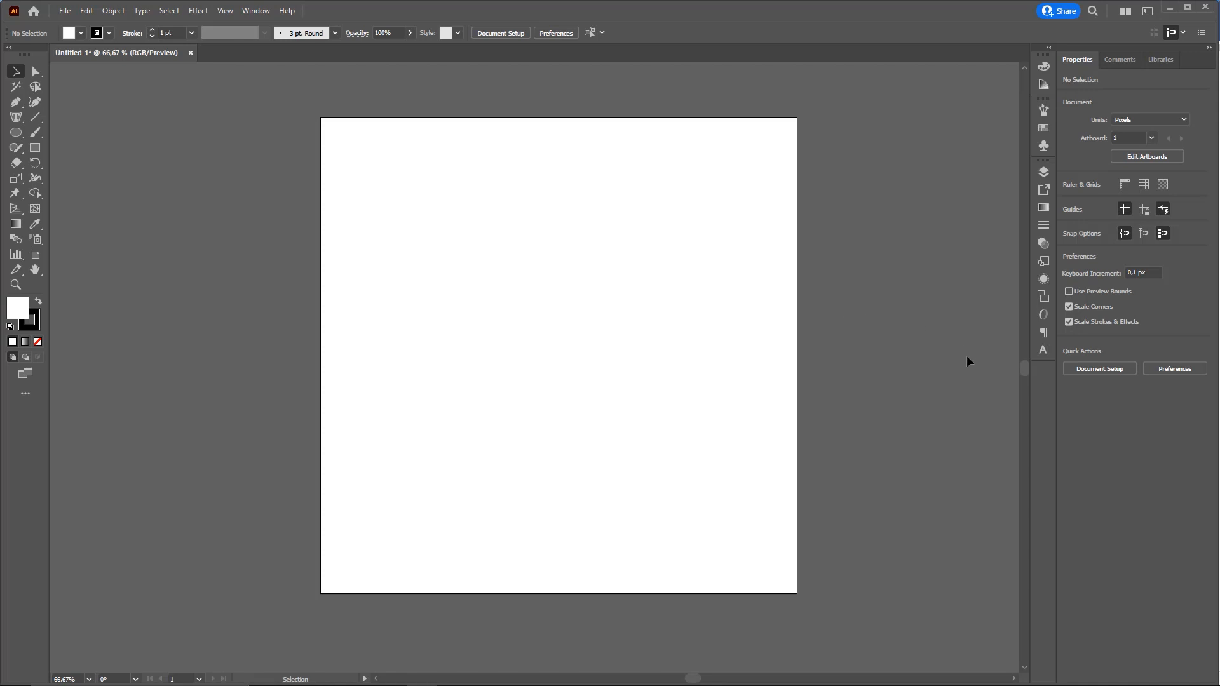
pyautogui.click(1147, 11)
# Draw a square of about 511 px near the middle of the artboard.
pyautogui.click(37, 148)
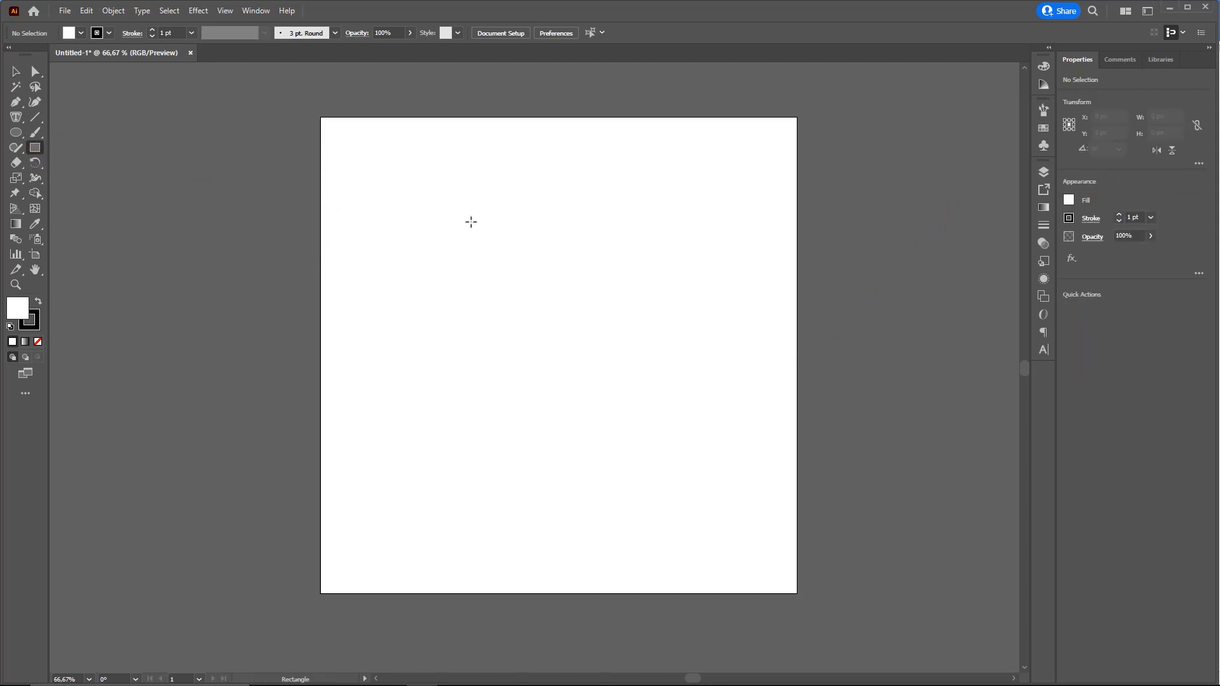
pyautogui.moveTo(445, 215)
pyautogui.mouseDown()
pyautogui.moveTo(544, 318)
pyautogui.moveTo(693, 417)
pyautogui.moveTo(667, 417)
pyautogui.moveTo(690, 453)
pyautogui.moveTo(692, 439)
pyautogui.moveTo(642, 406)
pyautogui.moveTo(682, 454)
pyautogui.moveTo(605, 372)
pyautogui.moveTo(721, 354)
pyautogui.moveTo(710, 355)
pyautogui.moveTo(752, 302)
pyautogui.moveTo(531, 523)
pyautogui.moveTo(650, 436)
pyautogui.moveTo(687, 461)
pyautogui.mouseUp()
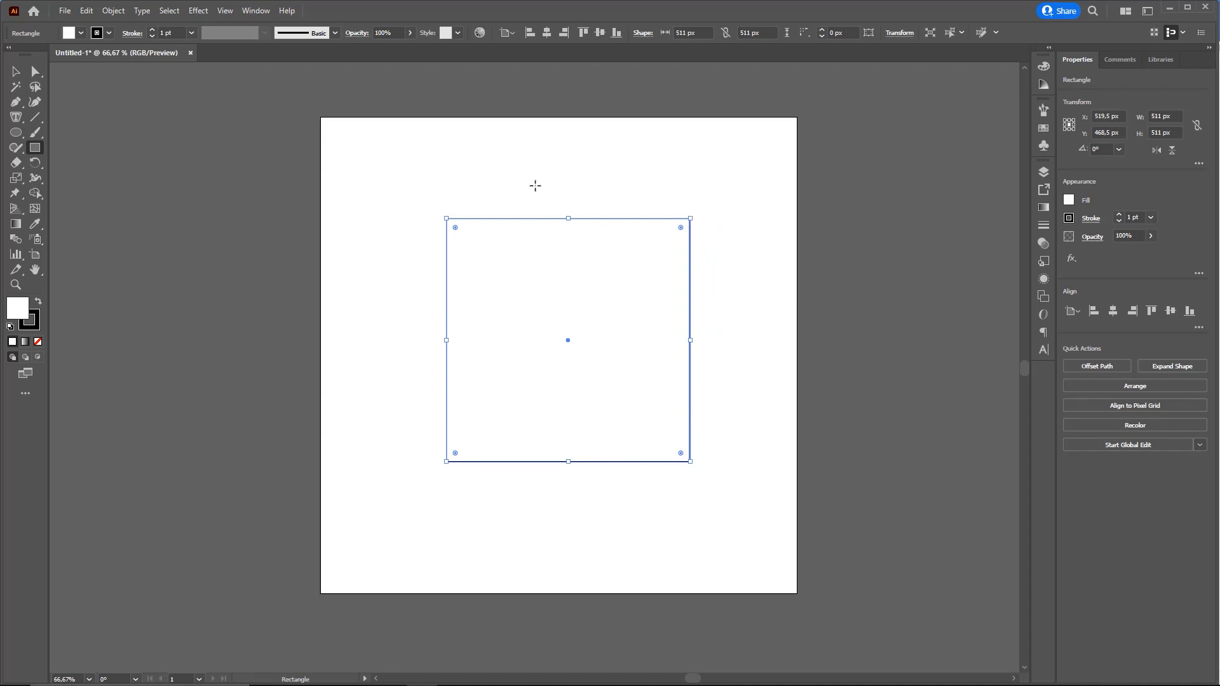
pyautogui.hotkey('ctrl', 'shift', '3')
pyautogui.moveTo(322, 139); pyautogui.dragTo(18, 70)
# Rotate the square by 45° so it stands on one corner.
pyautogui.click(19, 70)
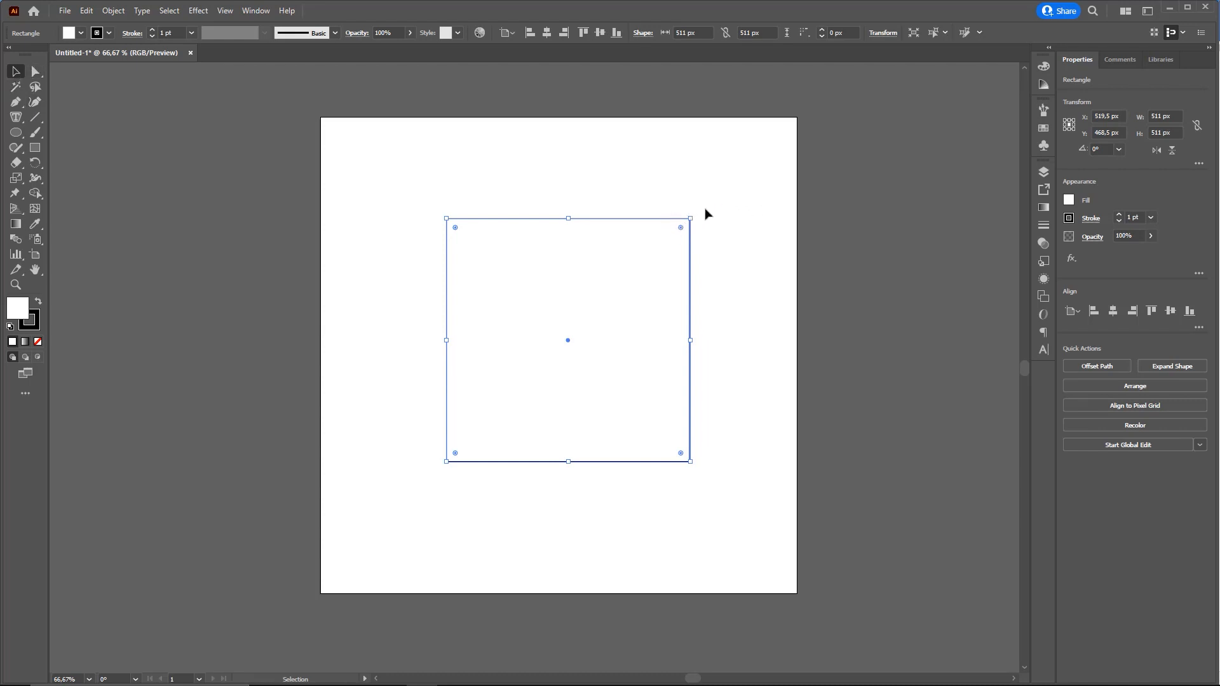
pyautogui.hotkey('ctrl', 'shift', '3')
pyautogui.click(687, 219)
pyautogui.click(447, 220)
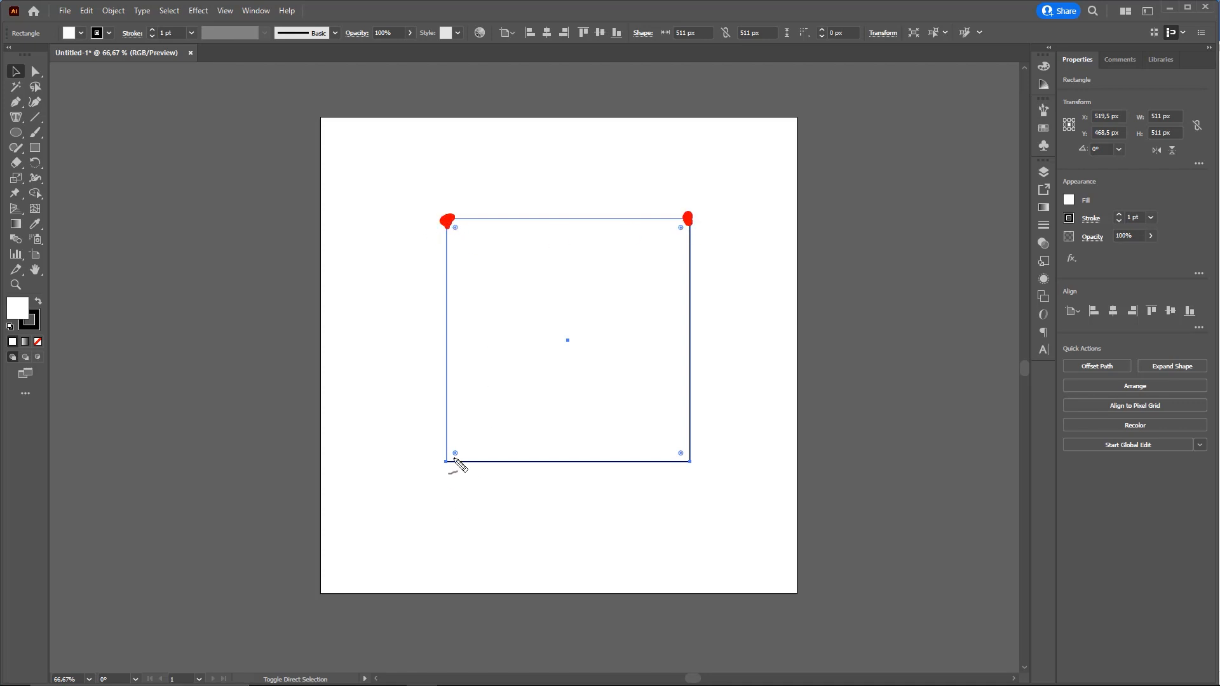
pyautogui.click(447, 460)
pyautogui.click(691, 460)
pyautogui.press('Escape')
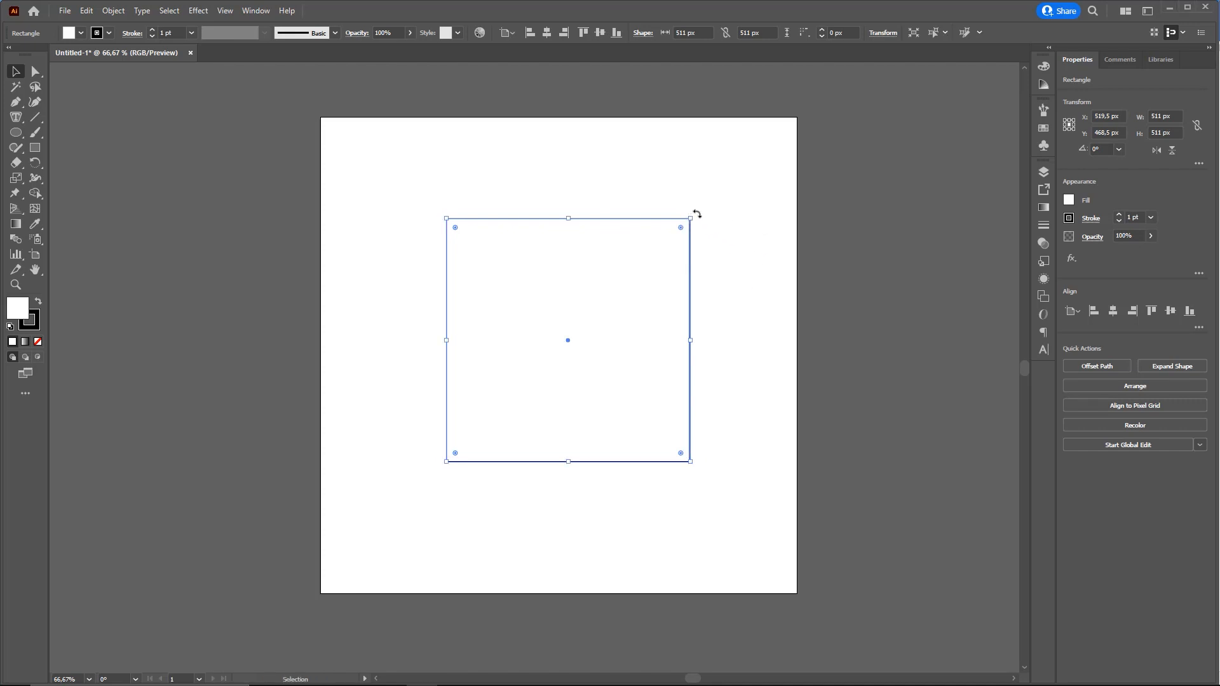
pyautogui.moveTo(696, 215); pyautogui.dragTo(577, 171)
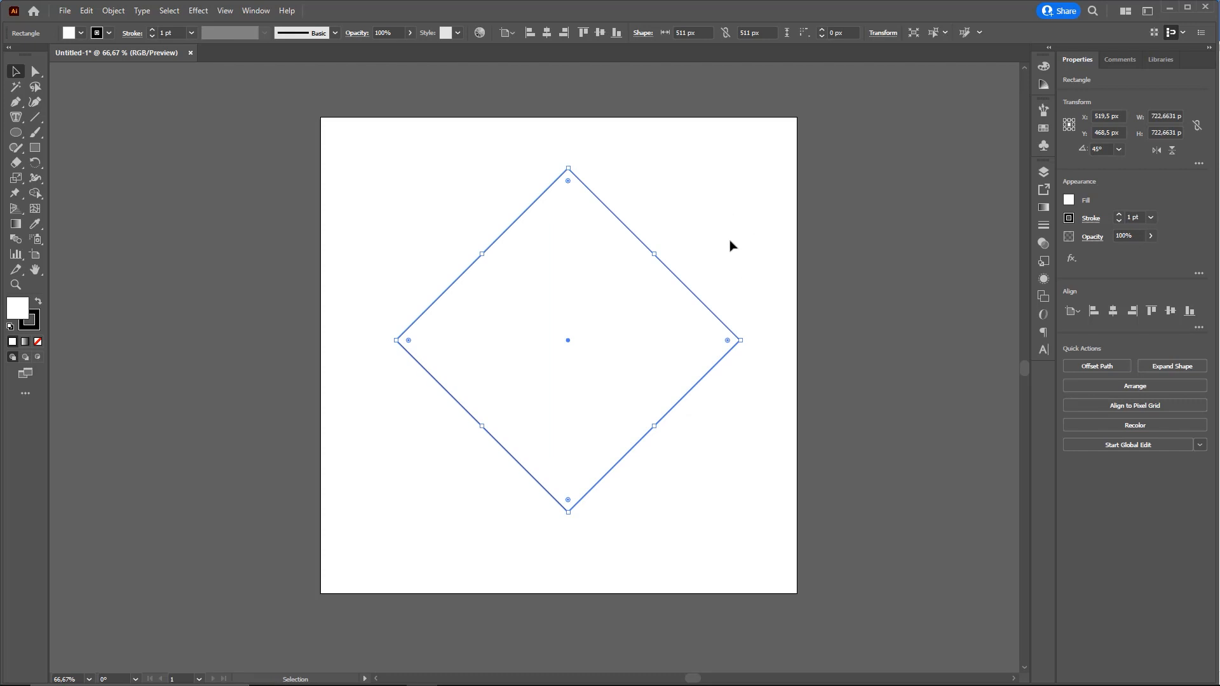
pyautogui.press('ctrl')
pyautogui.moveTo(395, 339)
pyautogui.mouseDown()
pyautogui.moveTo(455, 313)
pyautogui.moveTo(634, 292)
pyautogui.moveTo(749, 346)
pyautogui.moveTo(448, 378)
pyautogui.moveTo(375, 342)
pyautogui.mouseUp()
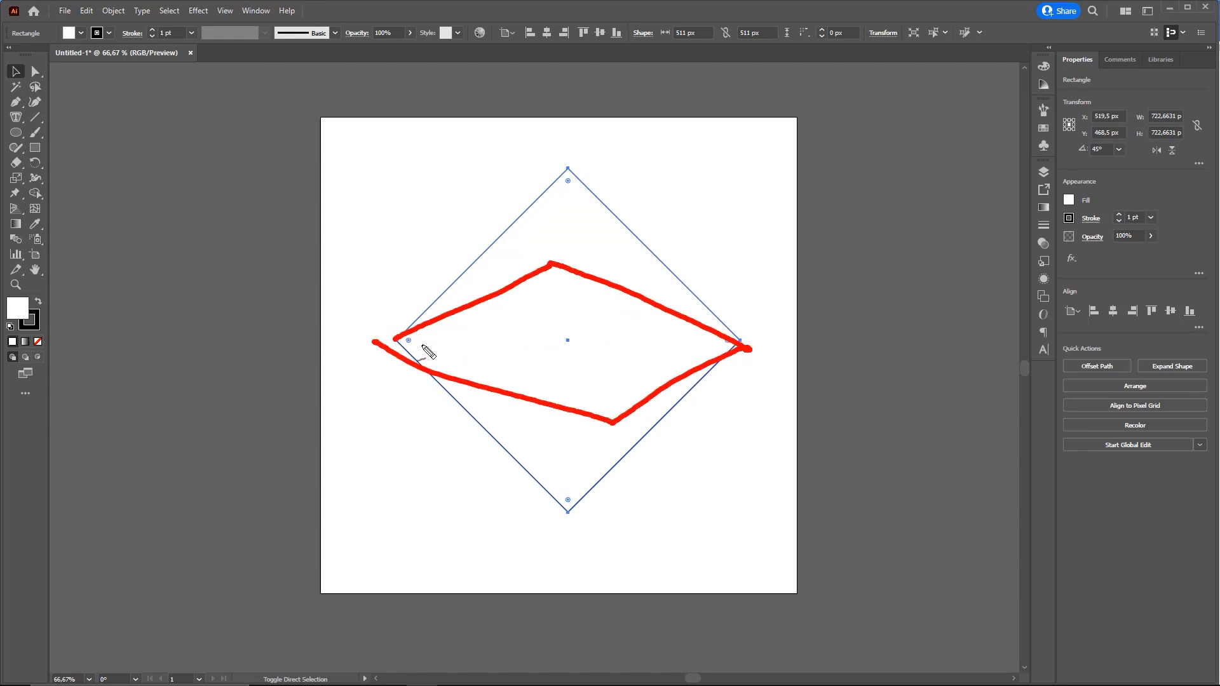
pyautogui.moveTo(395, 340)
pyautogui.mouseDown()
pyautogui.moveTo(530, 297)
pyautogui.moveTo(626, 301)
pyautogui.moveTo(747, 350)
pyautogui.moveTo(582, 399)
pyautogui.moveTo(359, 340)
pyautogui.mouseUp()
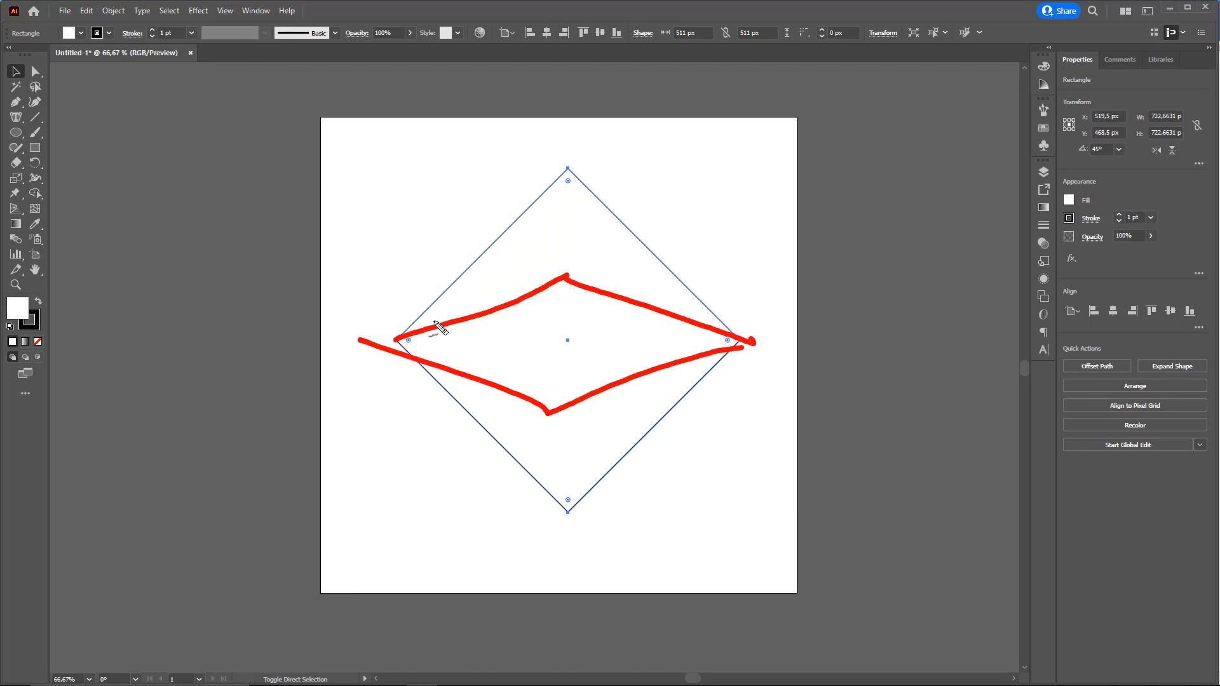
pyautogui.press('Escape')
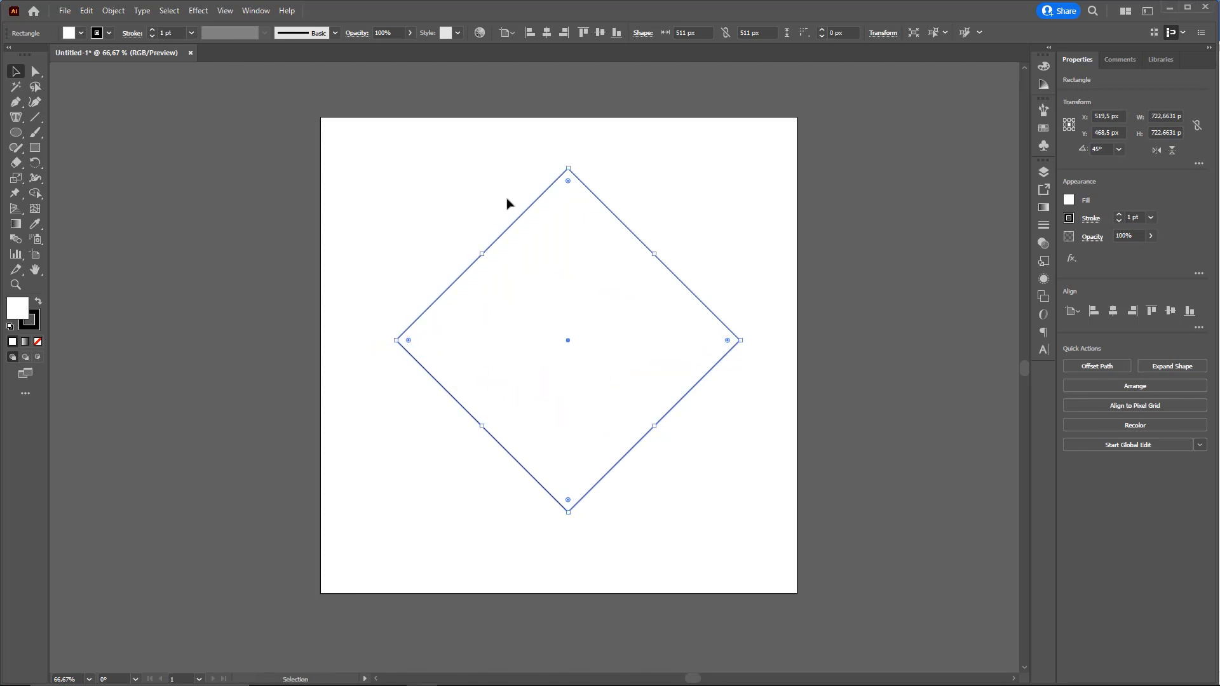
pyautogui.moveTo(494, 201); pyautogui.dragTo(545, 262)
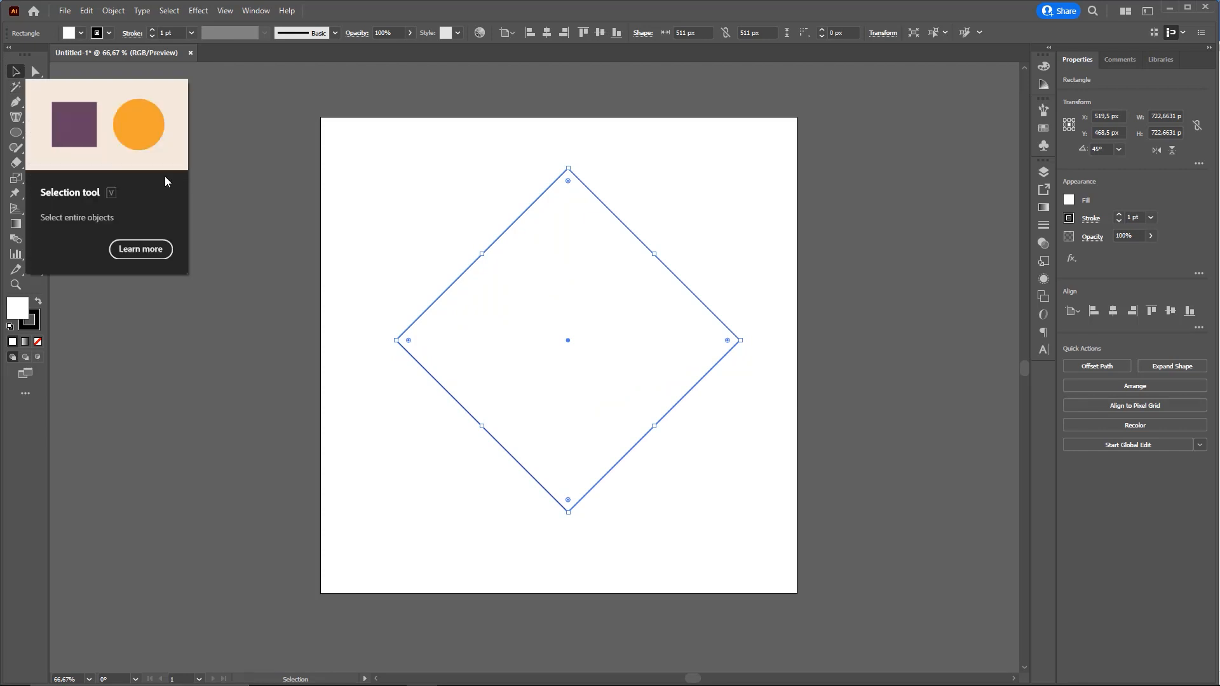
pyautogui.hotkey('ctrl', '2')
pyautogui.moveTo(291, 148); pyautogui.dragTo(26, 176)
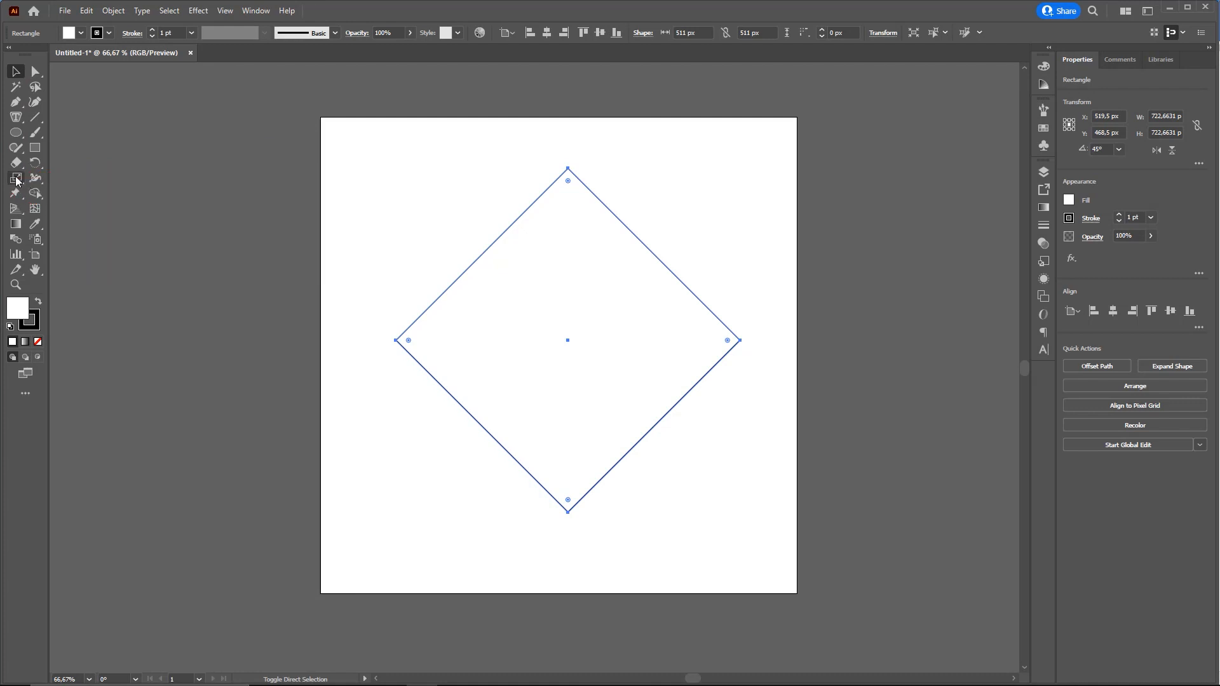
# Scale the rotated square vertically about its centre to a height of about 412 px, keeping its width, and deselect it.
pyautogui.click(17, 179)
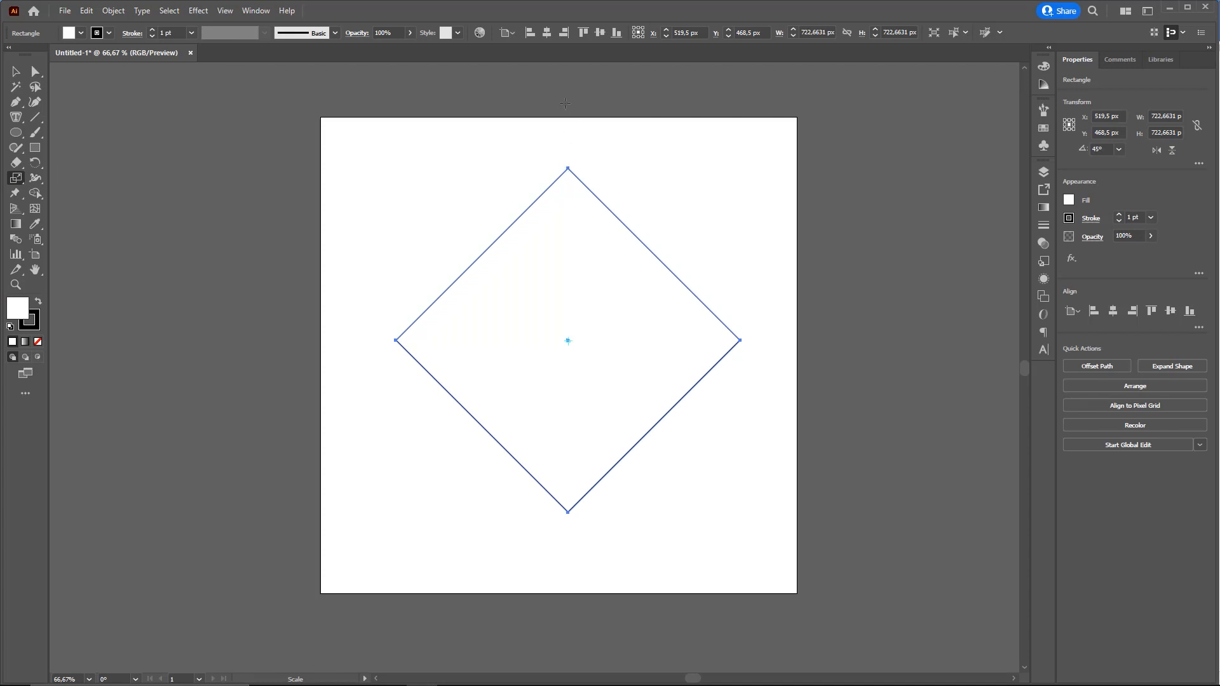
pyautogui.moveTo(571, 134)
pyautogui.mouseDown()
pyautogui.moveTo(575, 221)
pyautogui.moveTo(570, 153)
pyautogui.moveTo(593, 153)
pyautogui.moveTo(582, 144)
pyautogui.mouseUp()
pyautogui.moveTo(566, 93); pyautogui.dragTo(571, 204)
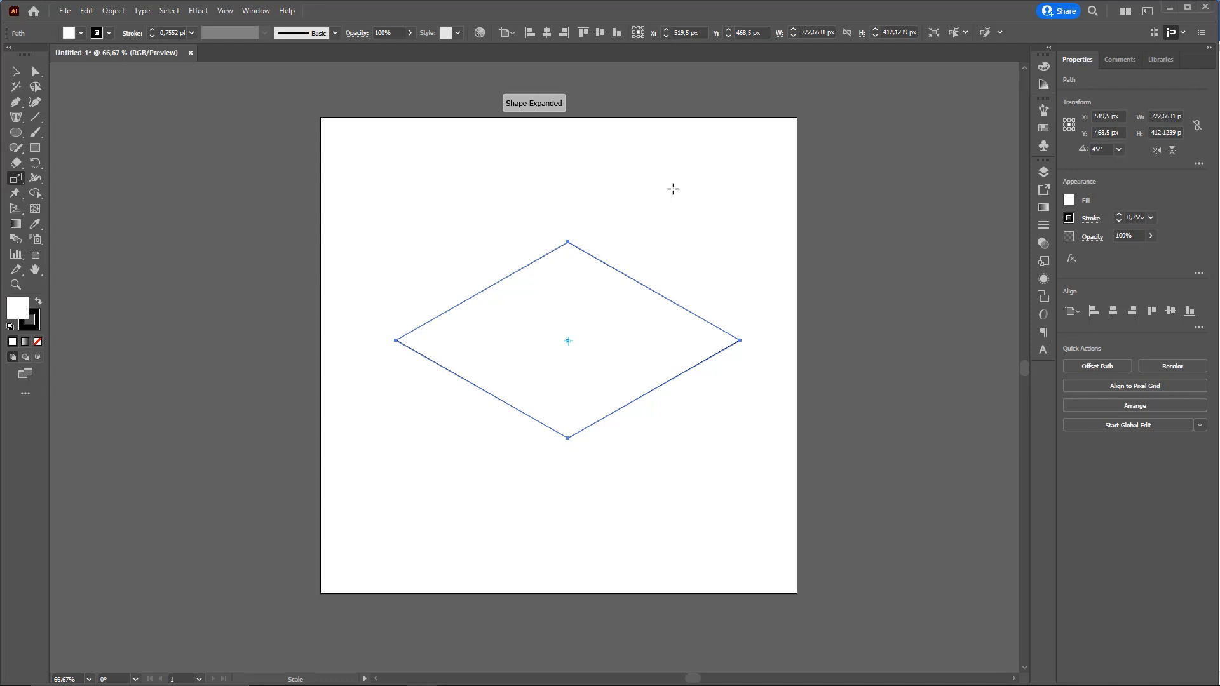
pyautogui.press('v')
pyautogui.click(698, 230)
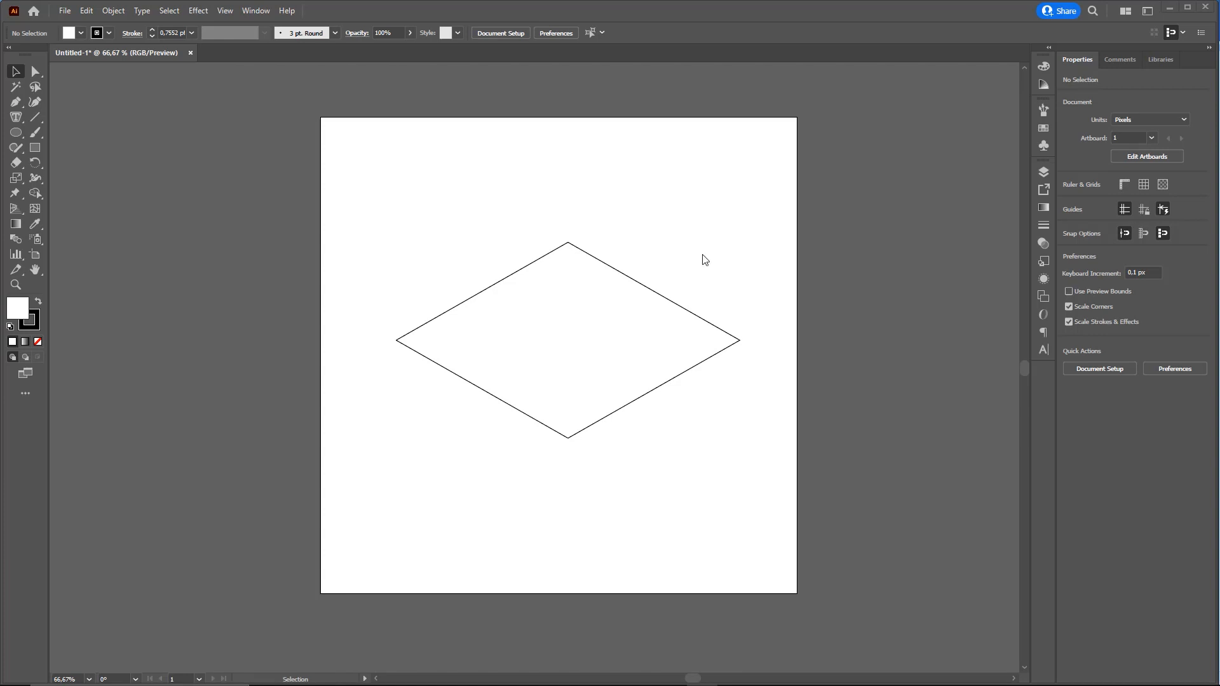
pyautogui.hotkey('ctrl', 'shift', '3')
pyautogui.moveTo(786, 406)
pyautogui.mouseDown()
pyautogui.moveTo(1041, 122)
pyautogui.moveTo(1141, 76)
pyautogui.moveTo(1137, 66)
pyautogui.moveTo(1157, 114)
pyautogui.moveTo(1141, 97)
pyautogui.moveTo(1048, 73)
pyautogui.moveTo(1059, 105)
pyautogui.mouseUp()
pyautogui.press('Escape')
pyautogui.press('space')
pyautogui.moveTo(629, 345); pyautogui.dragTo(620, 342)
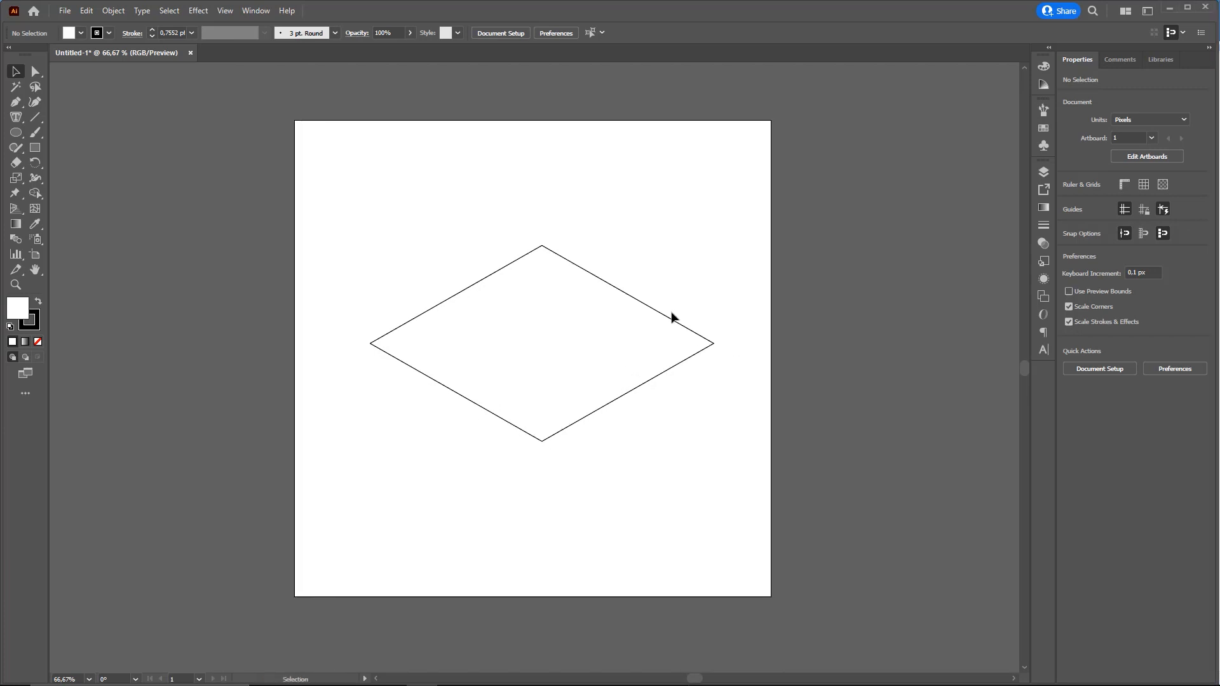
# Try moving individual corner anchor points of the rhombus with the Direct Selection tool, undoing each move.
pyautogui.click(39, 75)
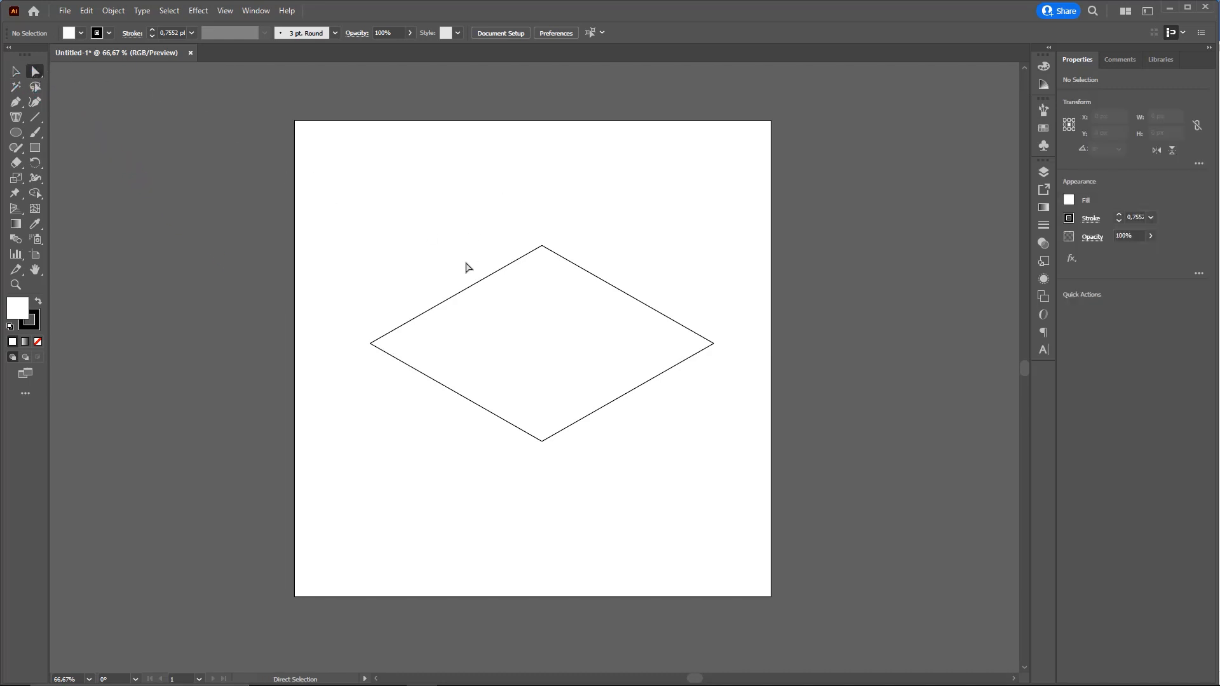
pyautogui.click(370, 344)
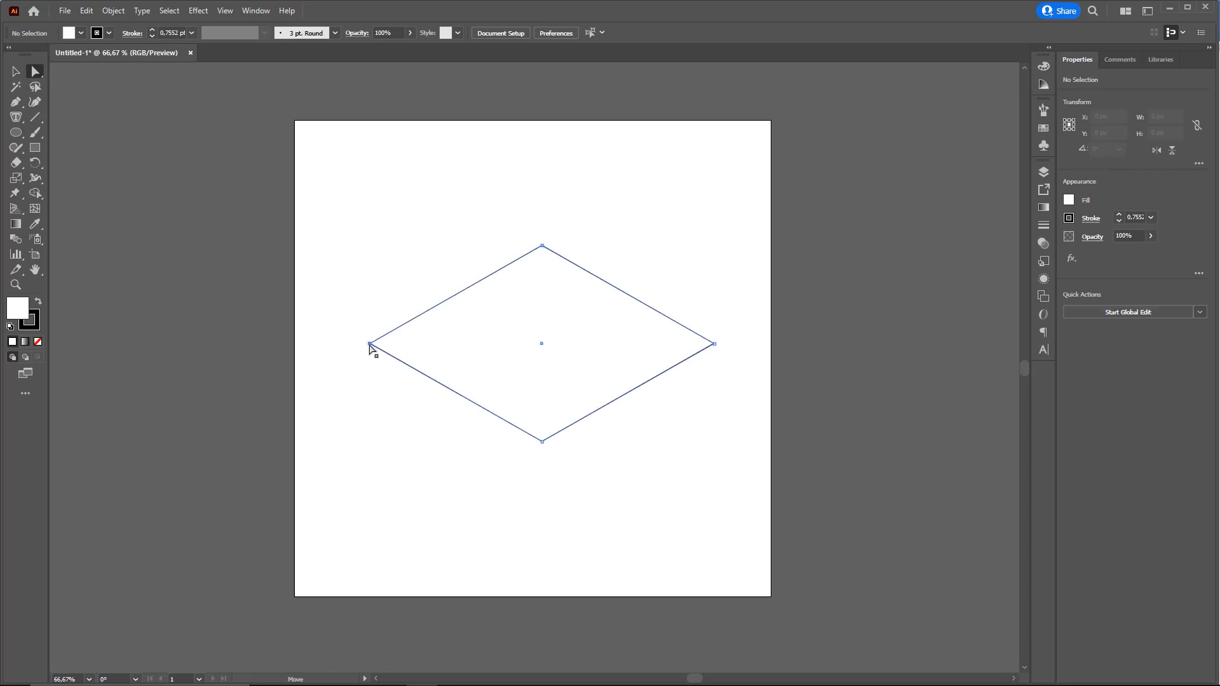
pyautogui.click(704, 298)
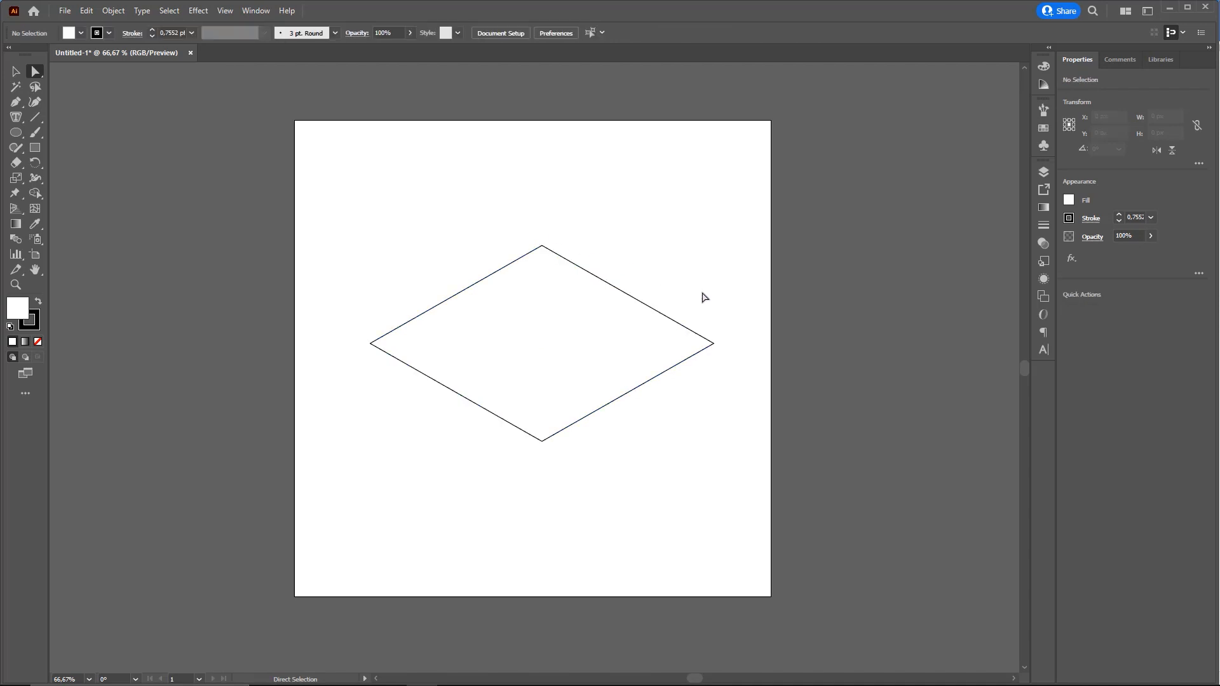
pyautogui.click(543, 246)
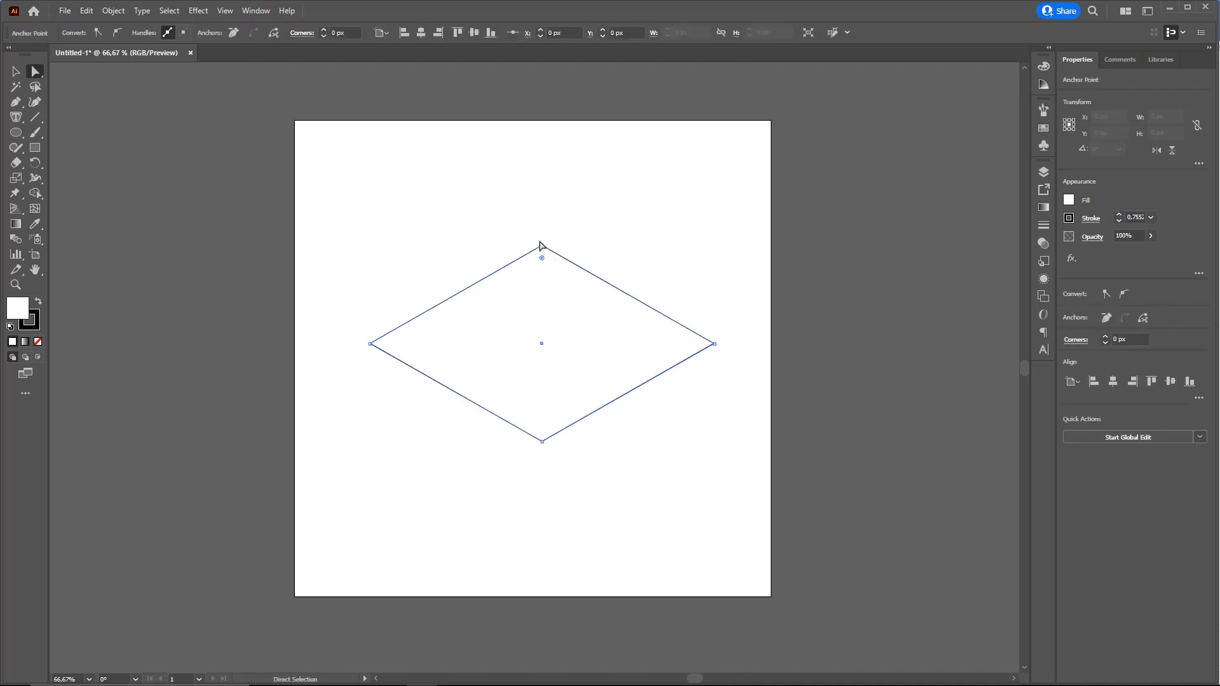
pyautogui.click(714, 343)
pyautogui.moveTo(714, 344)
pyautogui.mouseDown()
pyautogui.moveTo(726, 323)
pyautogui.moveTo(722, 350)
pyautogui.mouseUp()
pyautogui.hotkey('ctrl', 'z')
pyautogui.moveTo(542, 246); pyautogui.dragTo(555, 201)
pyautogui.hotkey('ctrl', 'z')
pyautogui.moveTo(370, 343); pyautogui.dragTo(369, 314)
pyautogui.hotkey('ctrl', 'z')
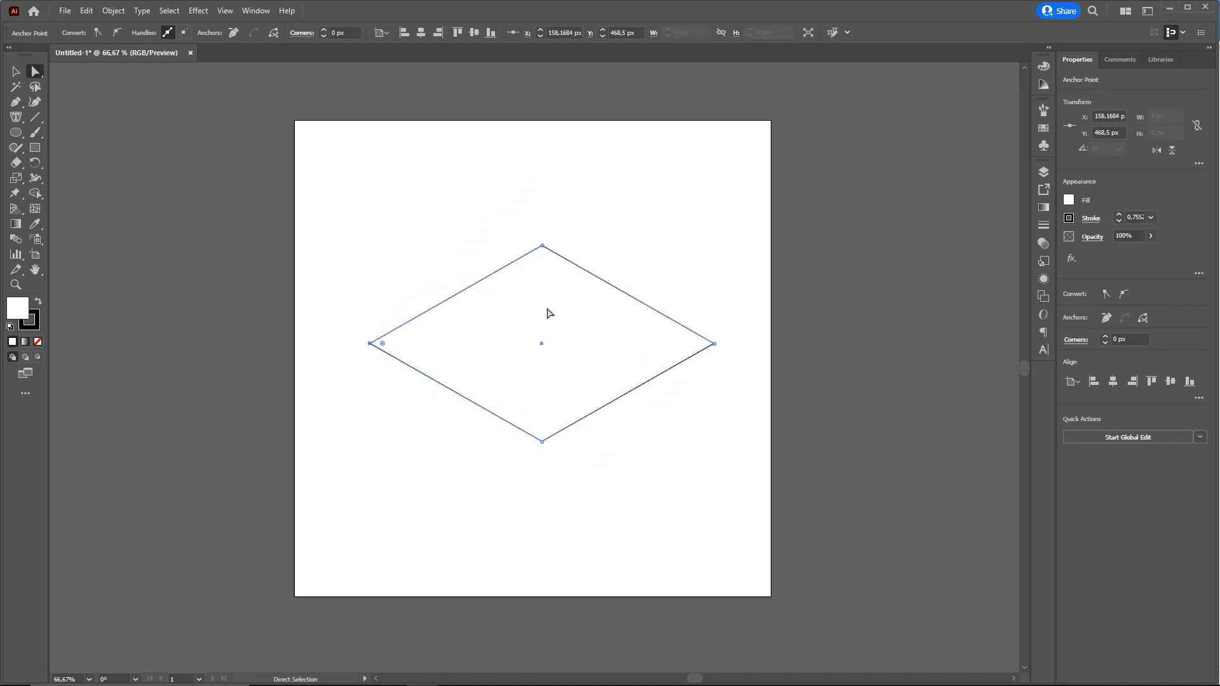
pyautogui.hotkey('ctrl', 'shift', '3')
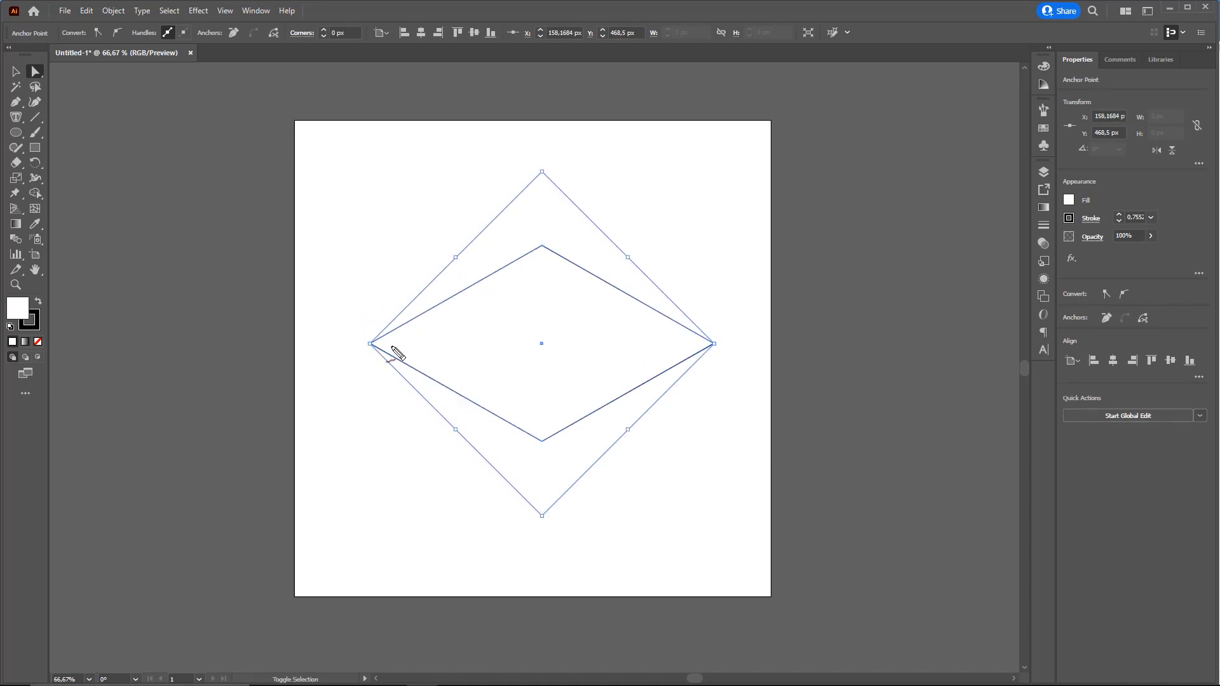
pyautogui.moveTo(392, 357); pyautogui.dragTo(387, 368)
pyautogui.moveTo(729, 358); pyautogui.dragTo(737, 368)
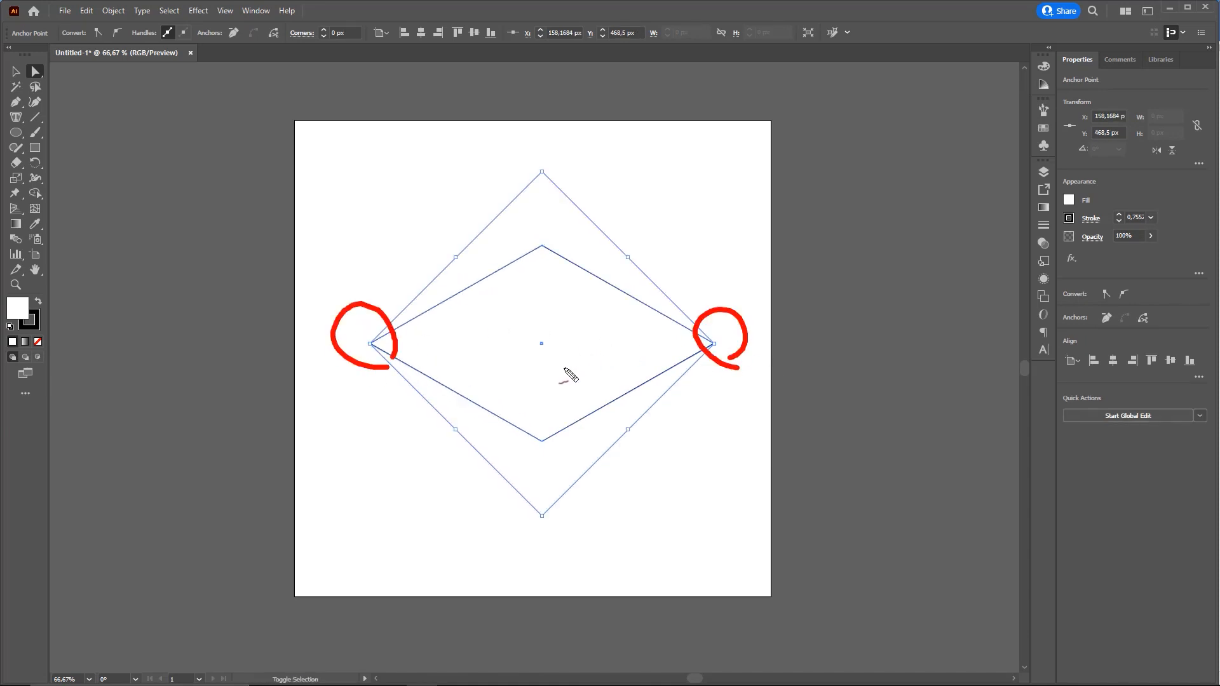
pyautogui.press('Escape')
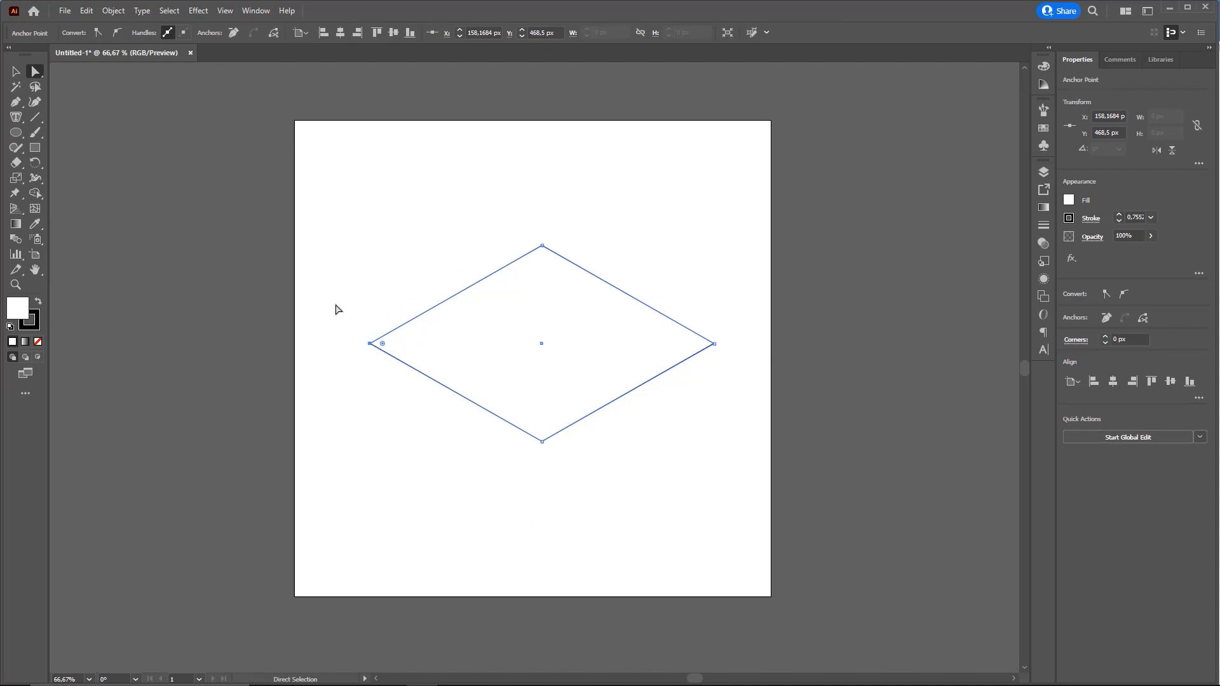
# Round the left and right corners of the rhombus together to a radius of about 19 px.
pyautogui.moveTo(336, 308); pyautogui.dragTo(728, 366)
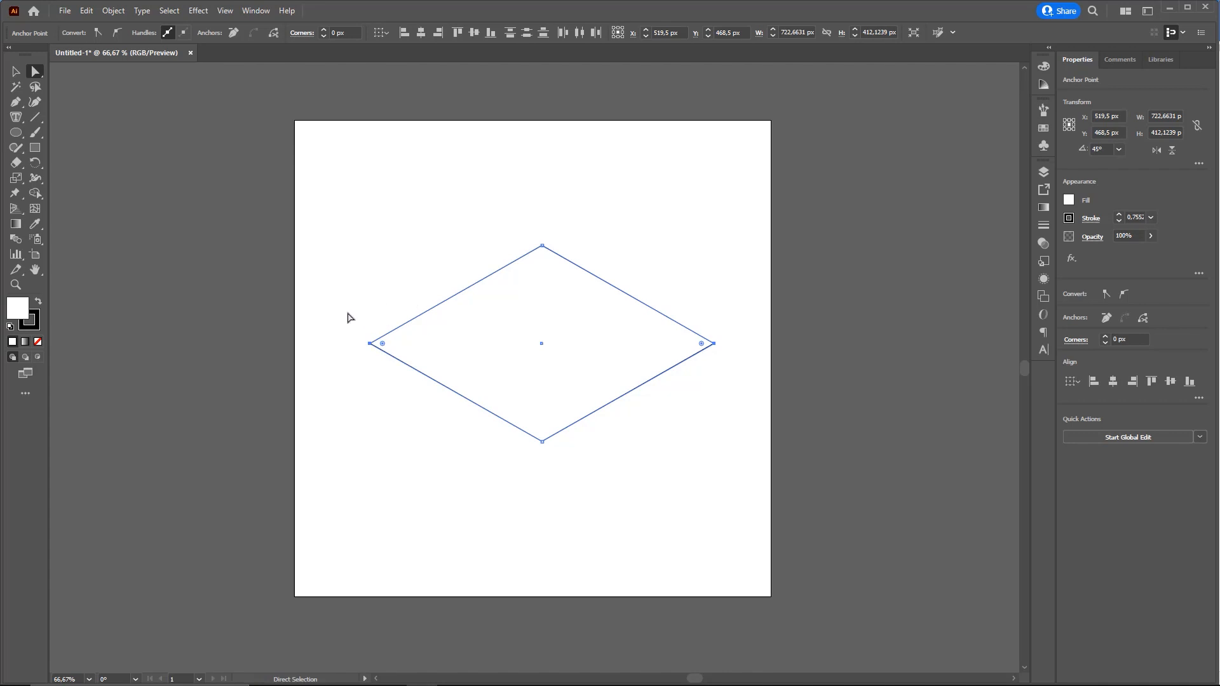
pyautogui.moveTo(354, 323); pyautogui.dragTo(396, 367)
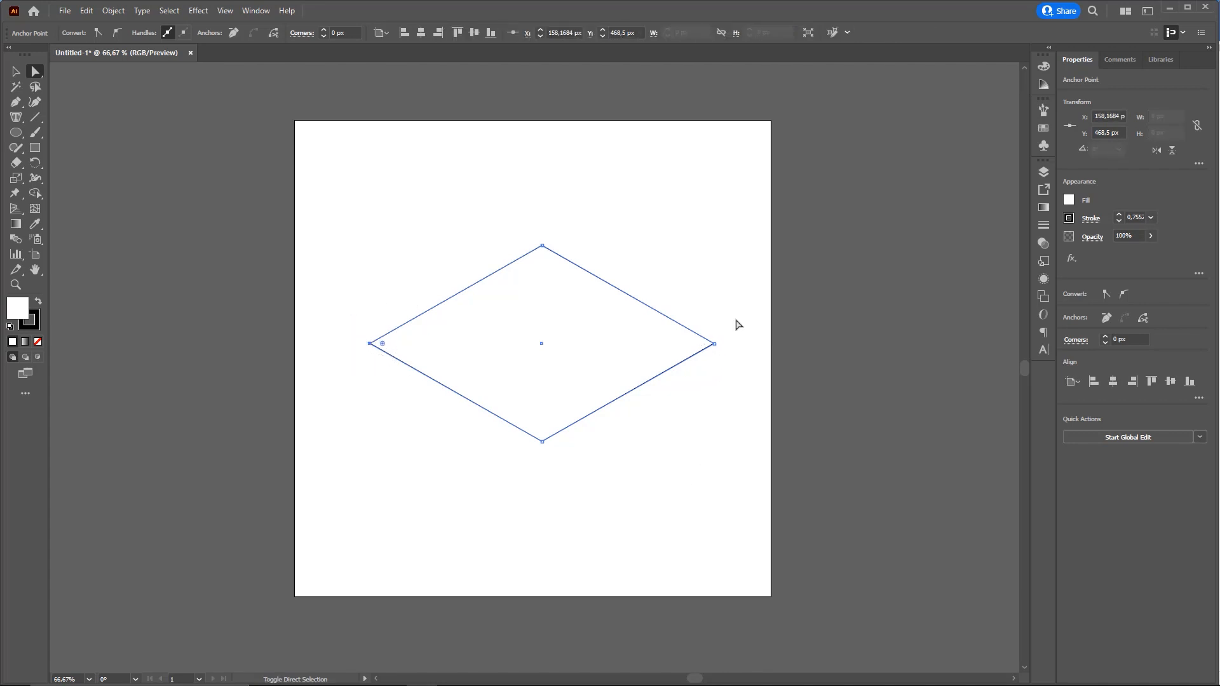
pyautogui.moveTo(711, 351); pyautogui.dragTo(698, 366)
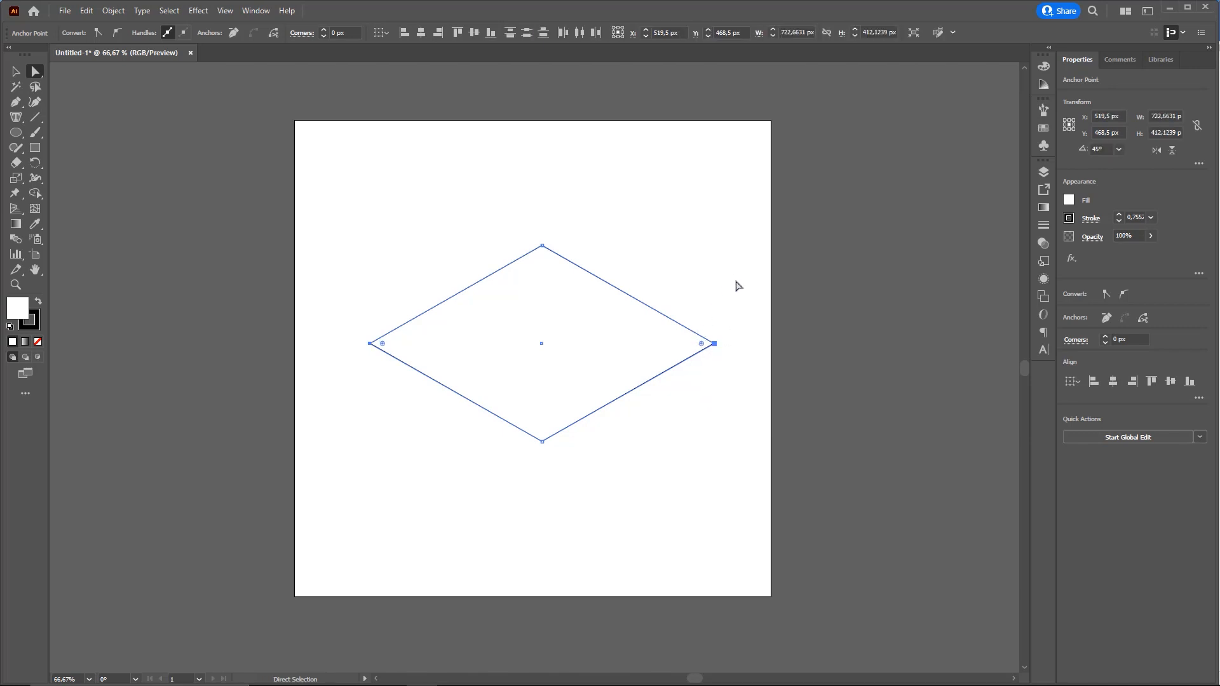
pyautogui.press('ctrl')
pyautogui.moveTo(697, 345); pyautogui.dragTo(690, 342)
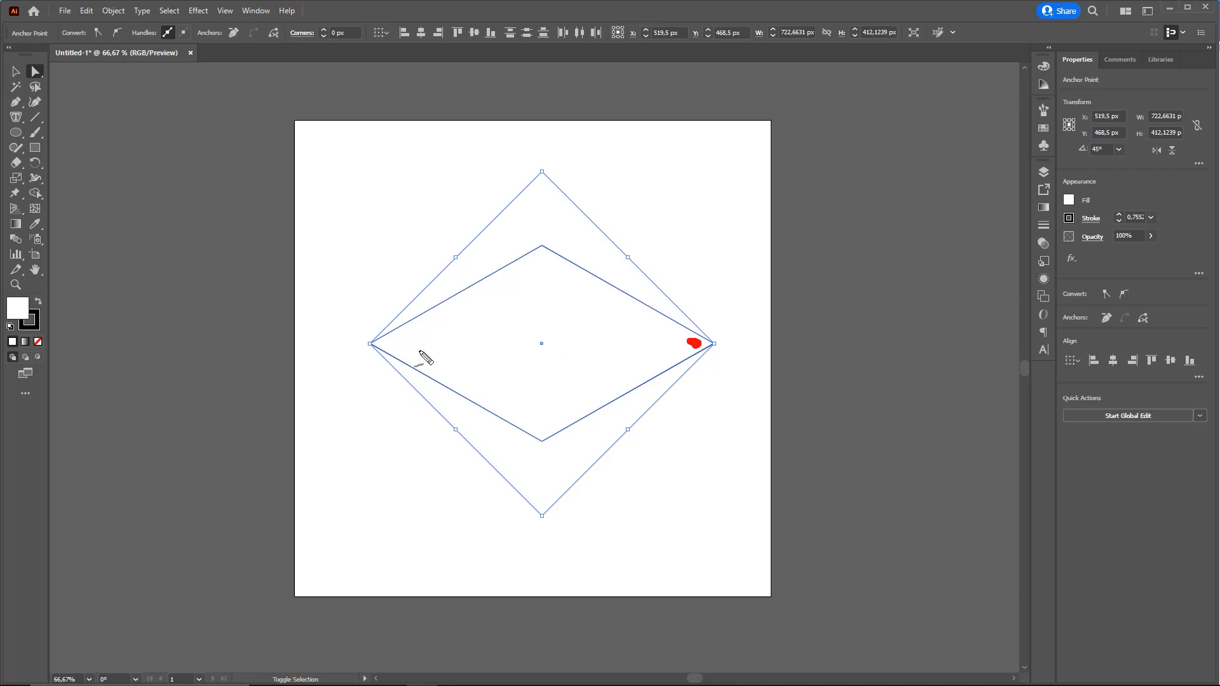
pyautogui.moveTo(383, 342); pyautogui.dragTo(397, 343)
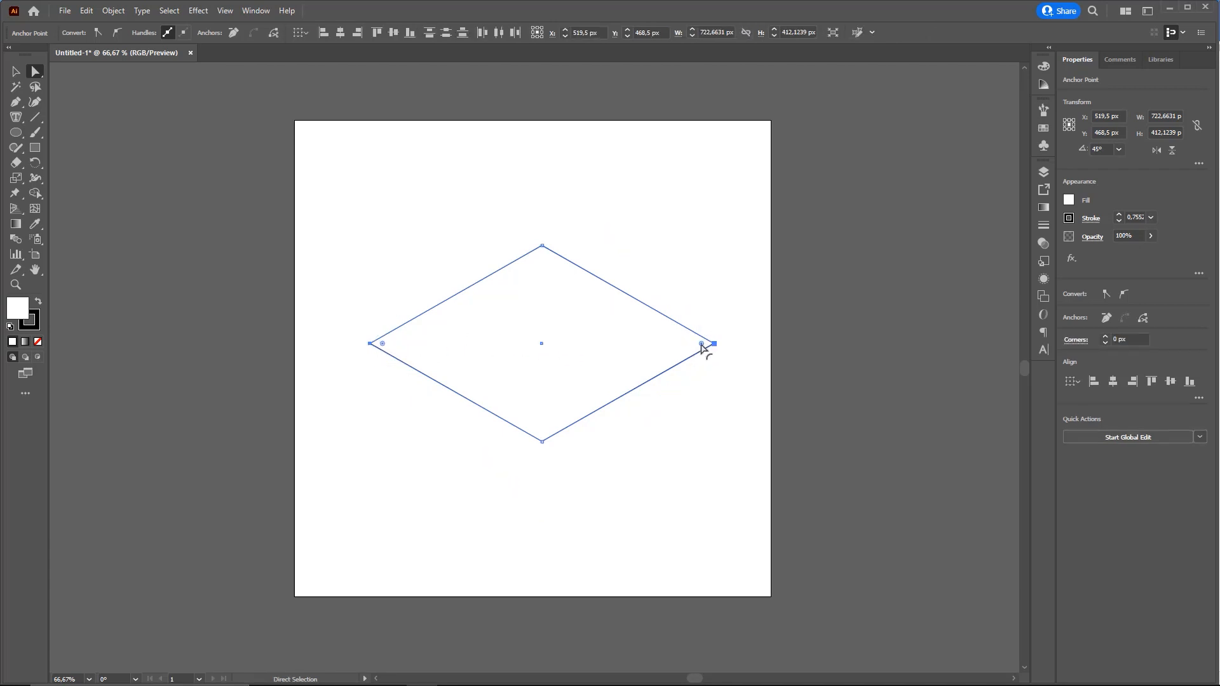
pyautogui.moveTo(701, 347); pyautogui.dragTo(434, 341)
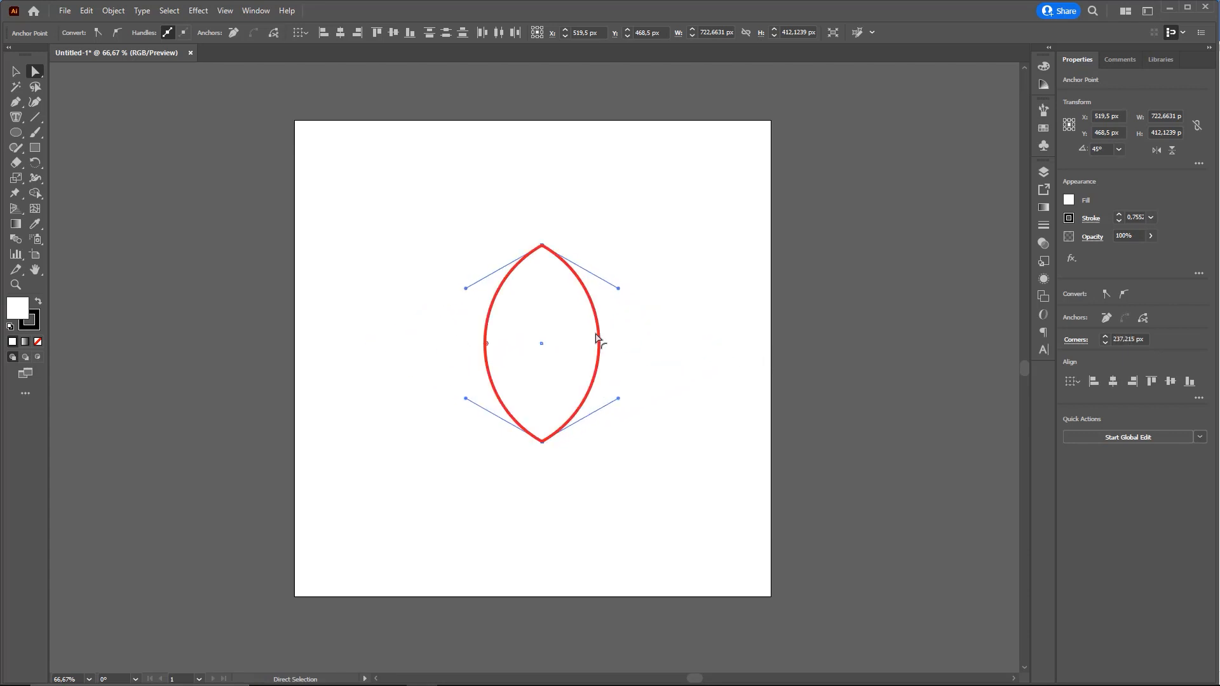
pyautogui.moveTo(598, 339); pyautogui.dragTo(697, 362)
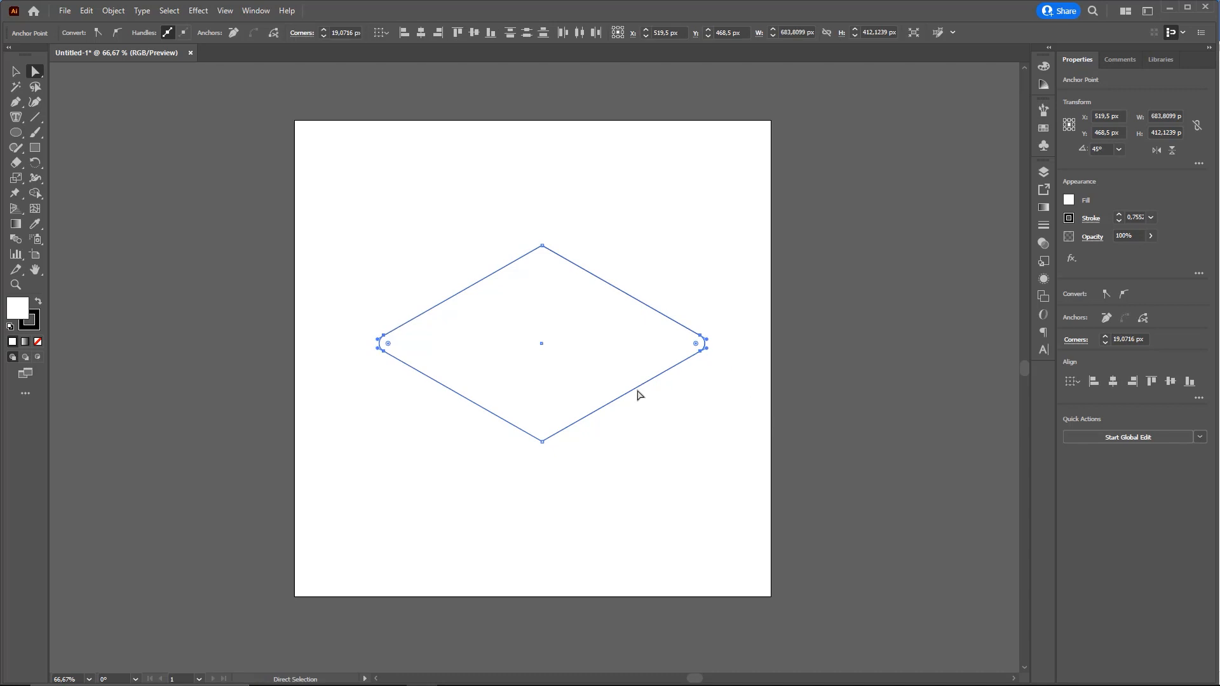
pyautogui.press('z')
pyautogui.moveTo(564, 410); pyautogui.dragTo(608, 391)
pyautogui.moveTo(608, 391); pyautogui.dragTo(602, 347)
pyautogui.press('ctrl')
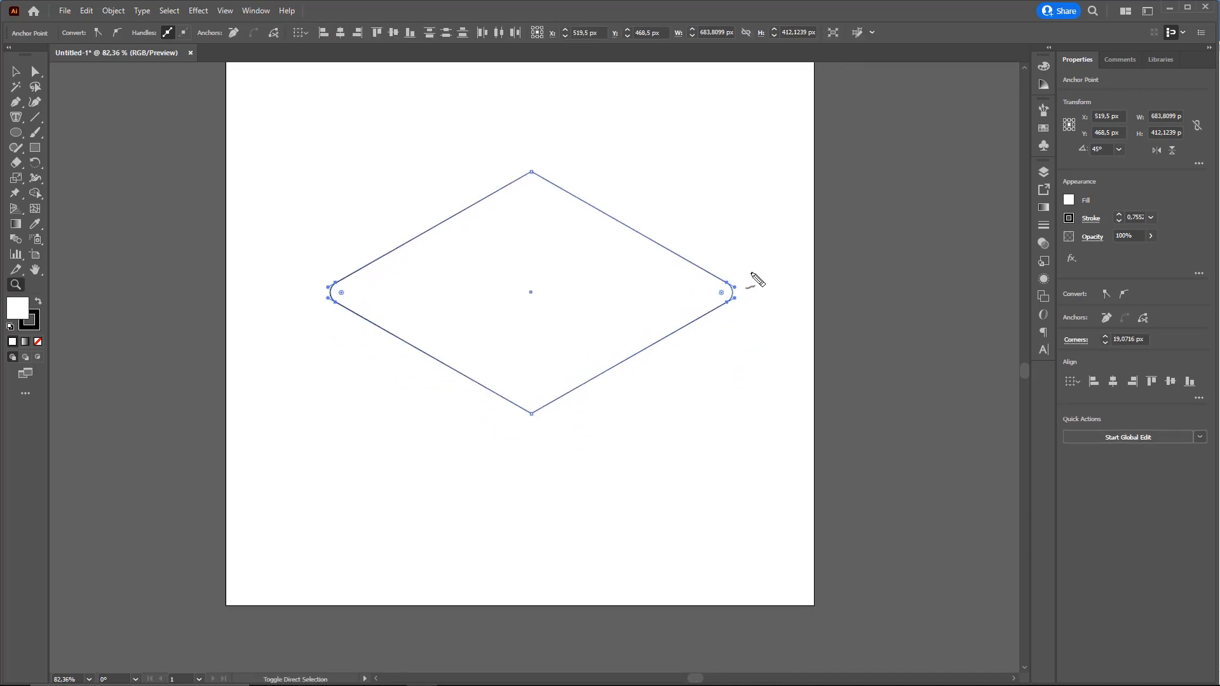
pyautogui.moveTo(727, 281)
pyautogui.mouseDown()
pyautogui.moveTo(754, 298)
pyautogui.moveTo(759, 282)
pyautogui.moveTo(775, 309)
pyautogui.moveTo(727, 301)
pyautogui.mouseUp()
pyautogui.hotkey('ctrl', 'z')
pyautogui.hotkey('ctrl', 'z')
pyautogui.moveTo(531, 414); pyautogui.dragTo(536, 415)
pyautogui.moveTo(337, 305); pyautogui.dragTo(336, 302)
pyautogui.moveTo(190, 292); pyautogui.dragTo(39, 71)
pyautogui.press('Escape')
# Move the rhombus's bottom corner and the lower ends of both rounded sides straight down, making the shape about 451 px high.
pyautogui.click(37, 74)
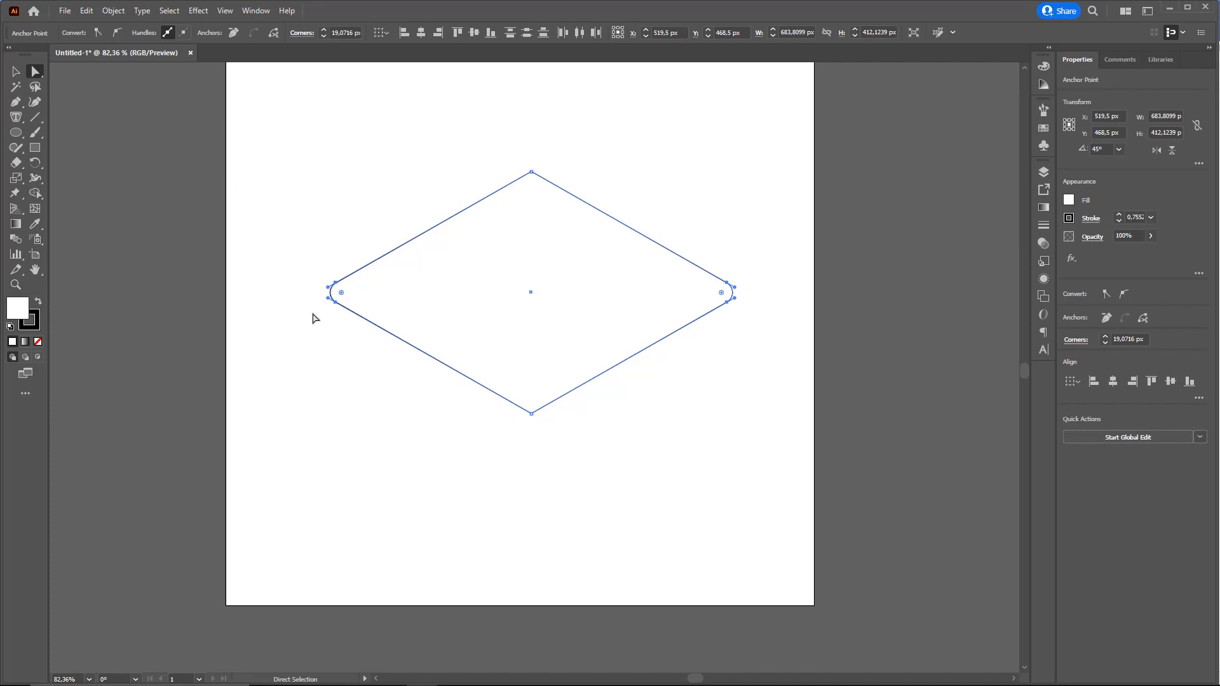
pyautogui.moveTo(283, 302); pyautogui.dragTo(747, 478)
pyautogui.moveTo(745, 329)
pyautogui.mouseDown()
pyautogui.moveTo(720, 301)
pyautogui.moveTo(721, 324)
pyautogui.mouseUp()
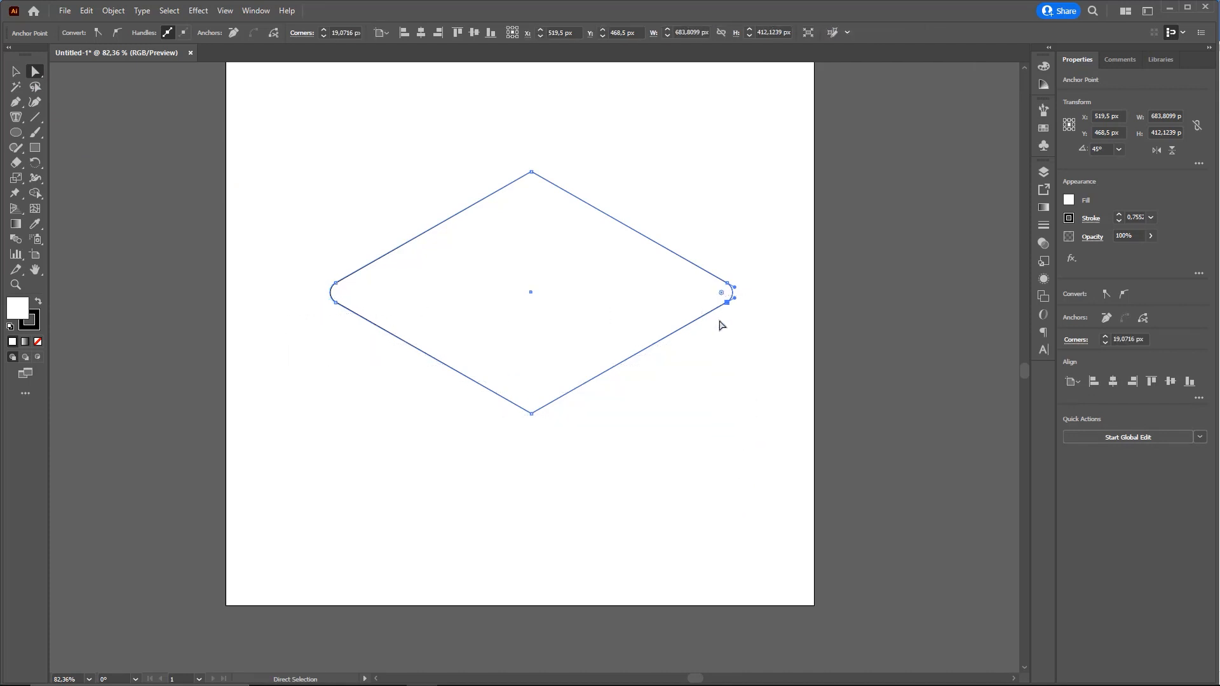
pyautogui.moveTo(342, 330); pyautogui.dragTo(326, 282)
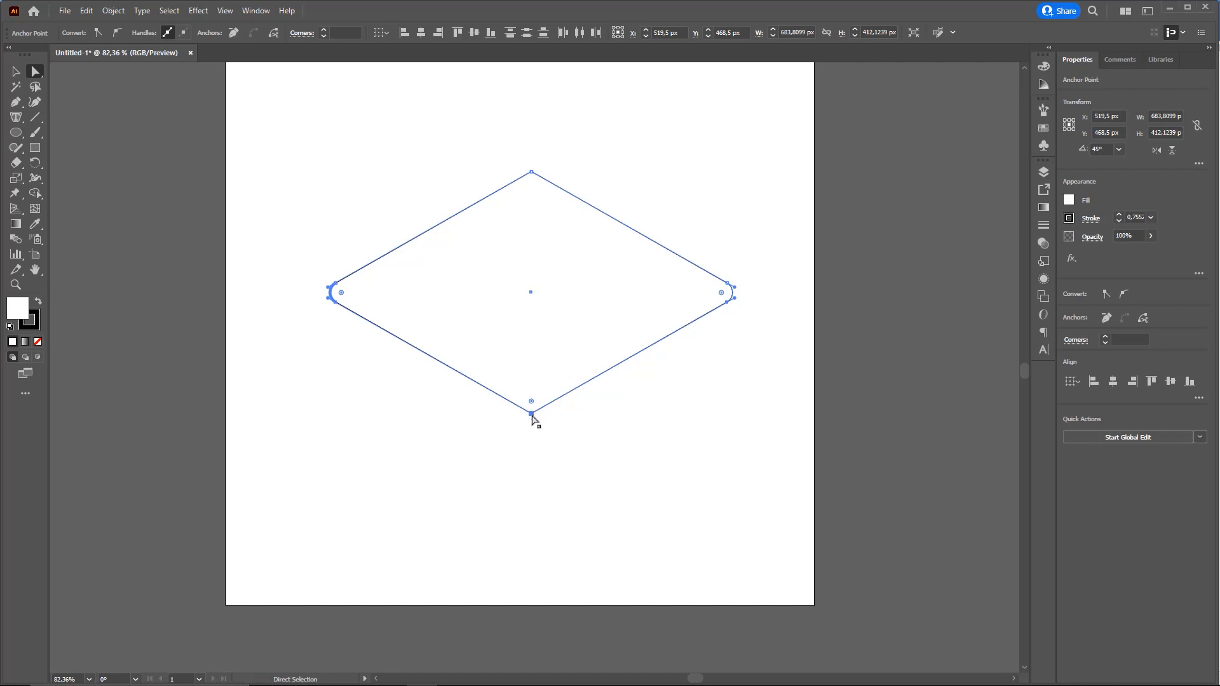
pyautogui.moveTo(531, 419)
pyautogui.mouseDown()
pyautogui.moveTo(532, 435)
pyautogui.moveTo(542, 418)
pyautogui.moveTo(531, 419)
pyautogui.moveTo(532, 490)
pyautogui.moveTo(534, 416)
pyautogui.moveTo(532, 436)
pyautogui.mouseUp()
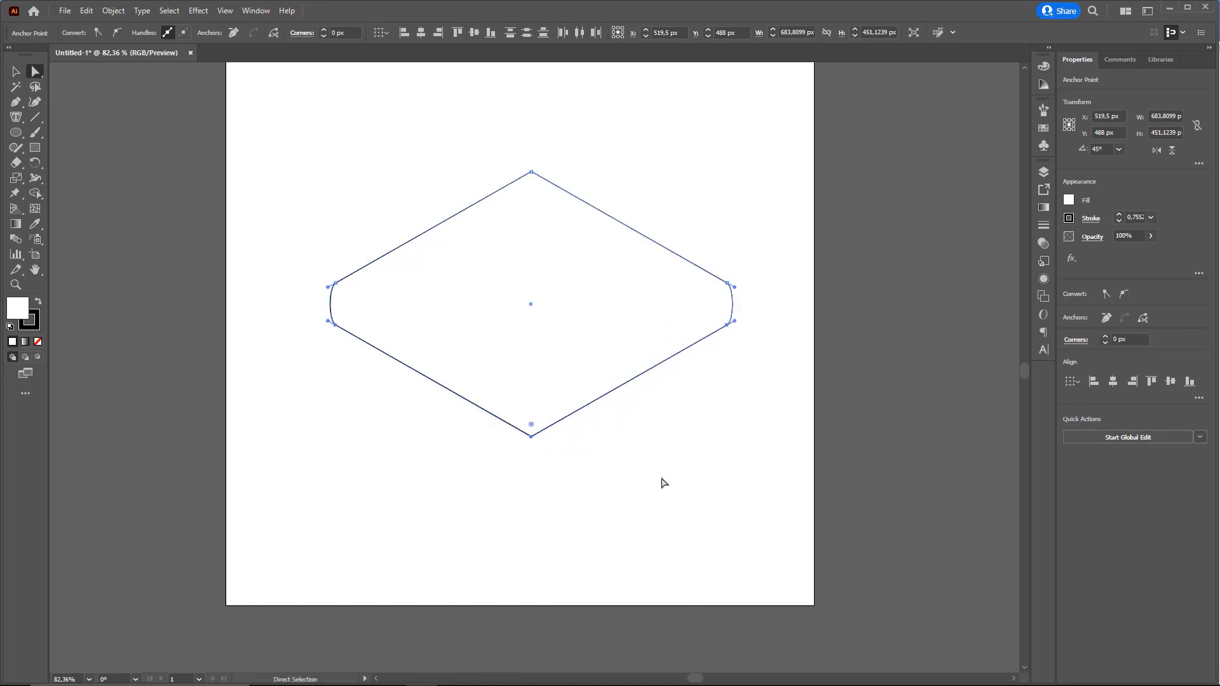
pyautogui.hotkey('shift', 'n')
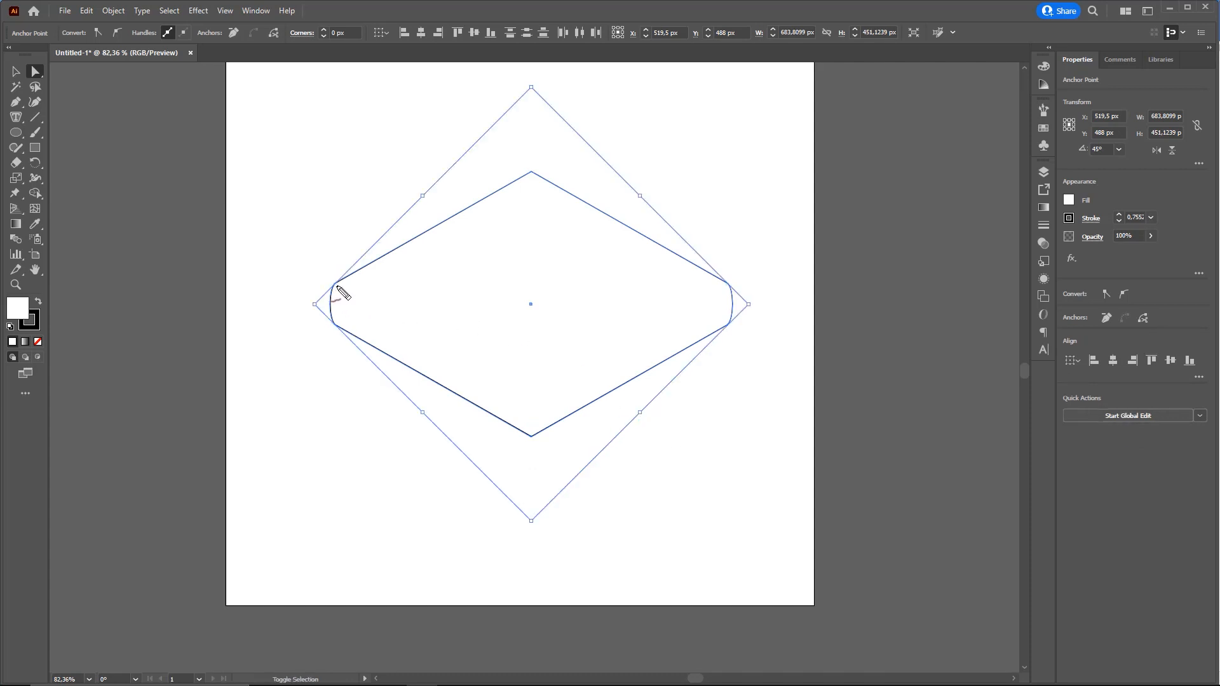
pyautogui.moveTo(337, 288); pyautogui.dragTo(540, 371)
pyautogui.click(723, 289)
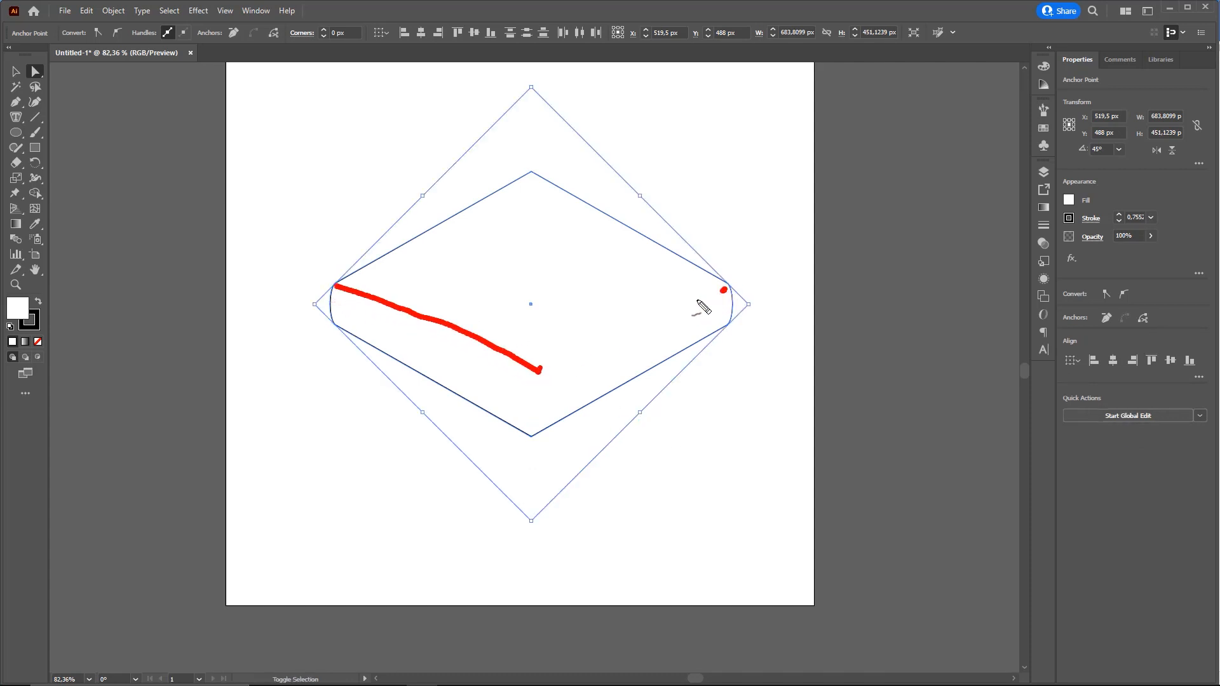
pyautogui.moveTo(723, 290); pyautogui.dragTo(541, 370)
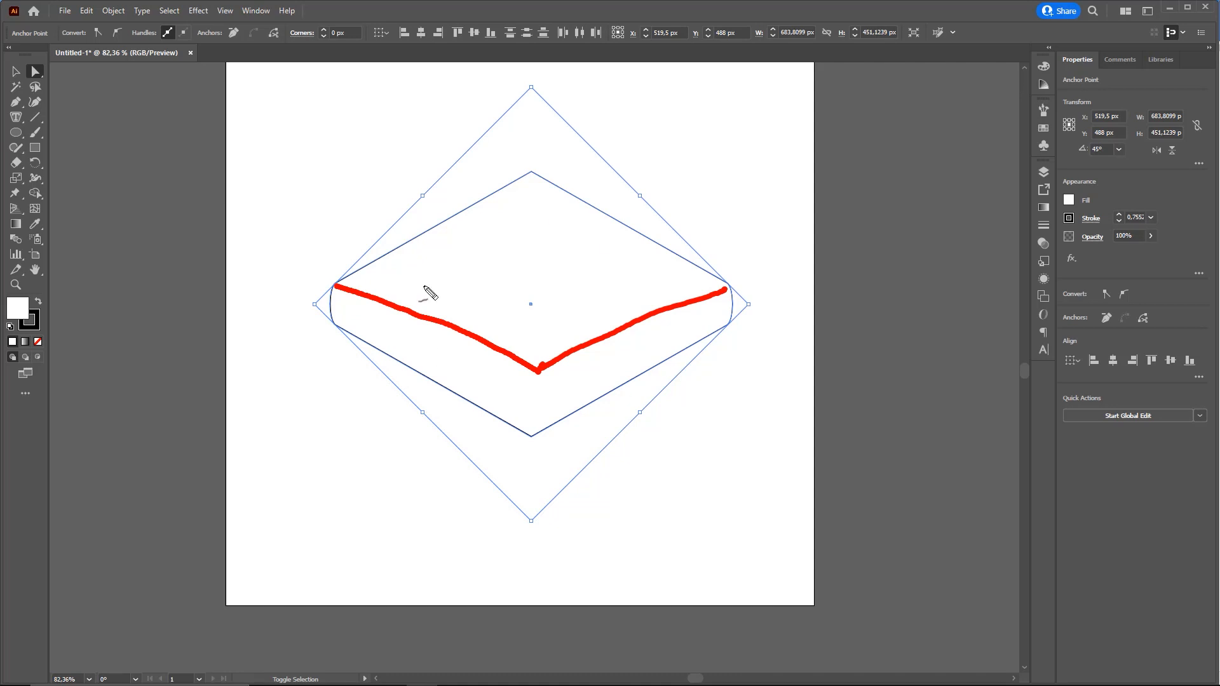
pyautogui.hotkey('ctrl', 'z')
pyautogui.hotkey('ctrl', 'z')
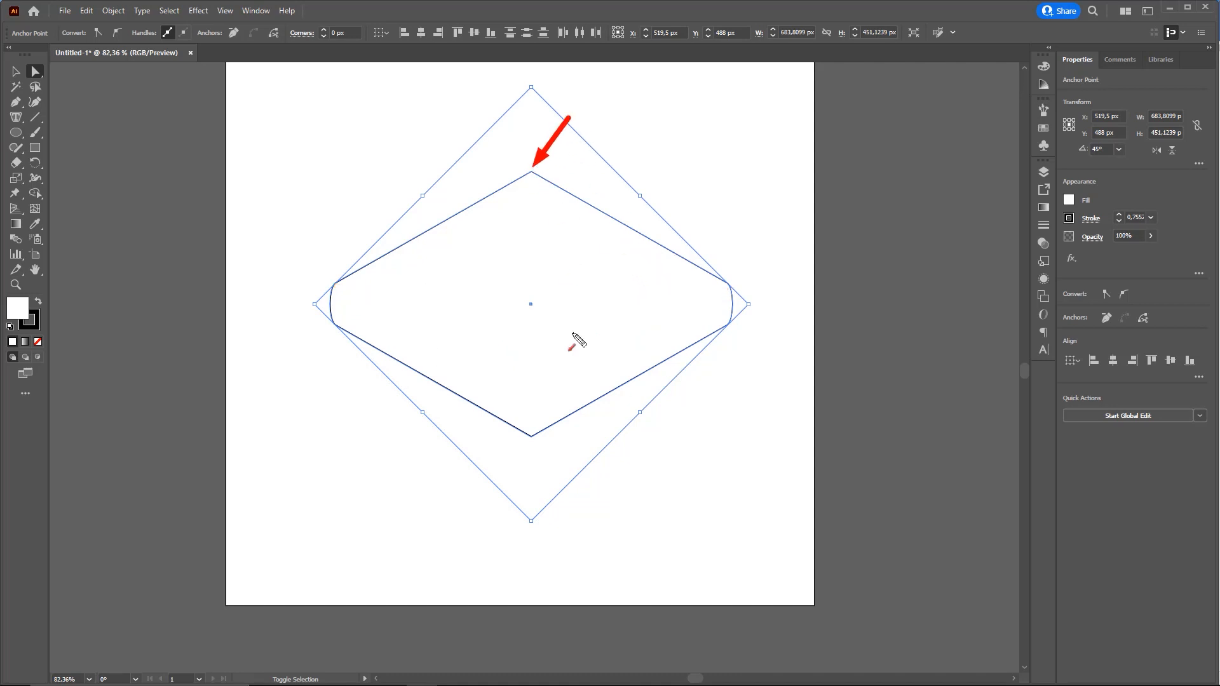
pyautogui.press('Escape')
# Round the top and bottom corners of the stretched rhombus slightly and together, and deselect the shape.
pyautogui.moveTo(542, 460); pyautogui.dragTo(520, 415)
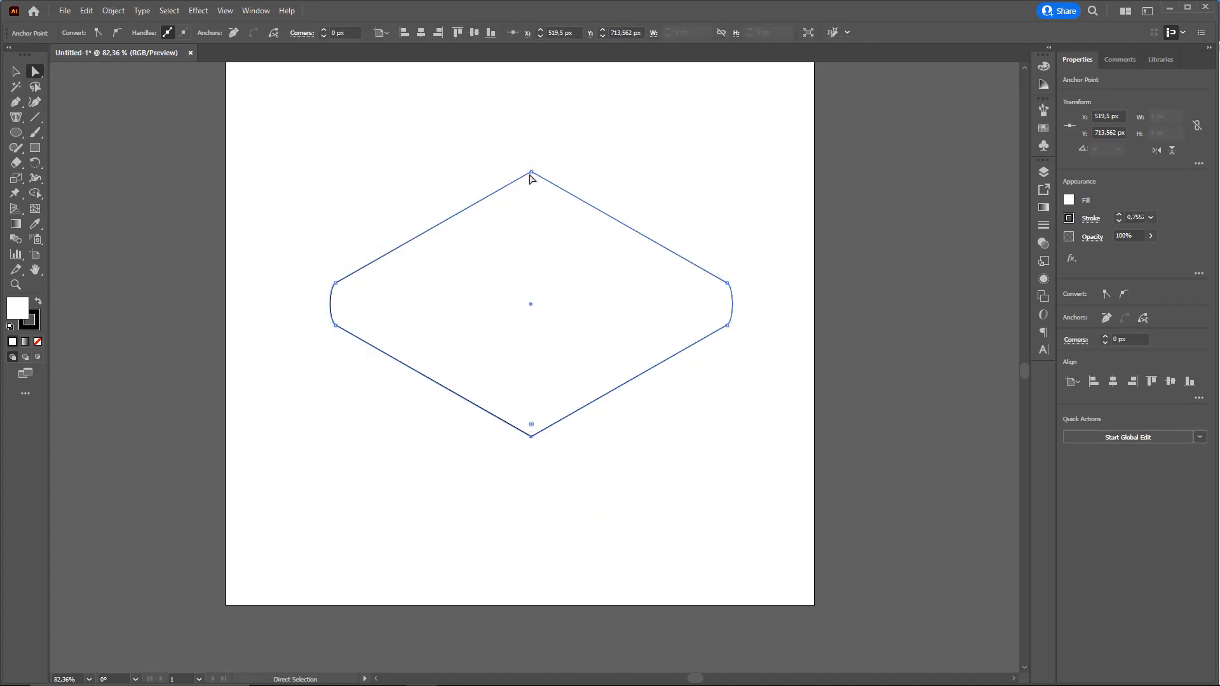
pyautogui.moveTo(508, 159); pyautogui.dragTo(606, 204)
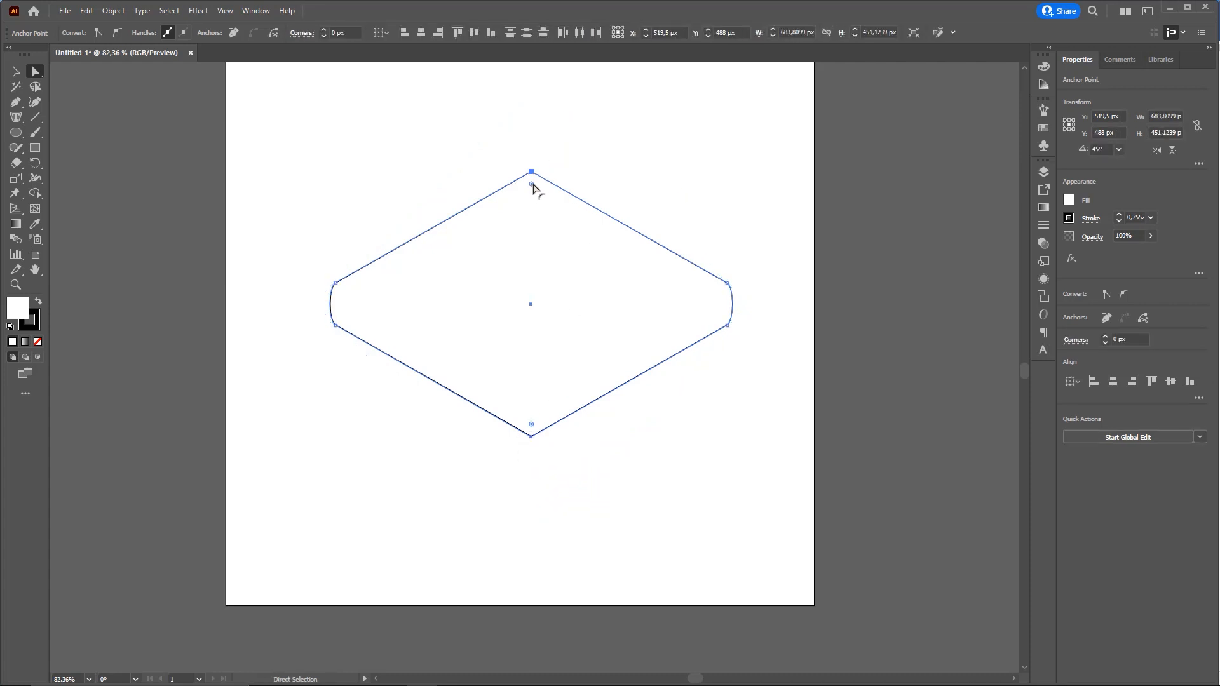
pyautogui.moveTo(533, 185); pyautogui.dragTo(540, 196)
pyautogui.press('v')
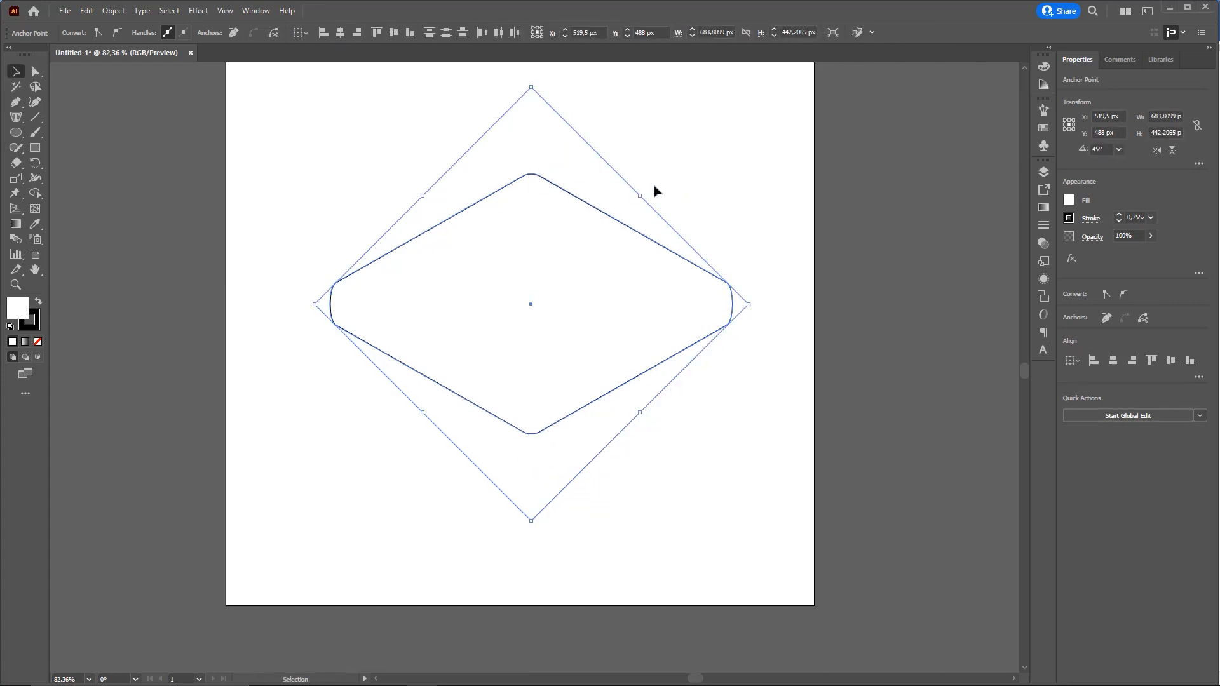
pyautogui.click(801, 347)
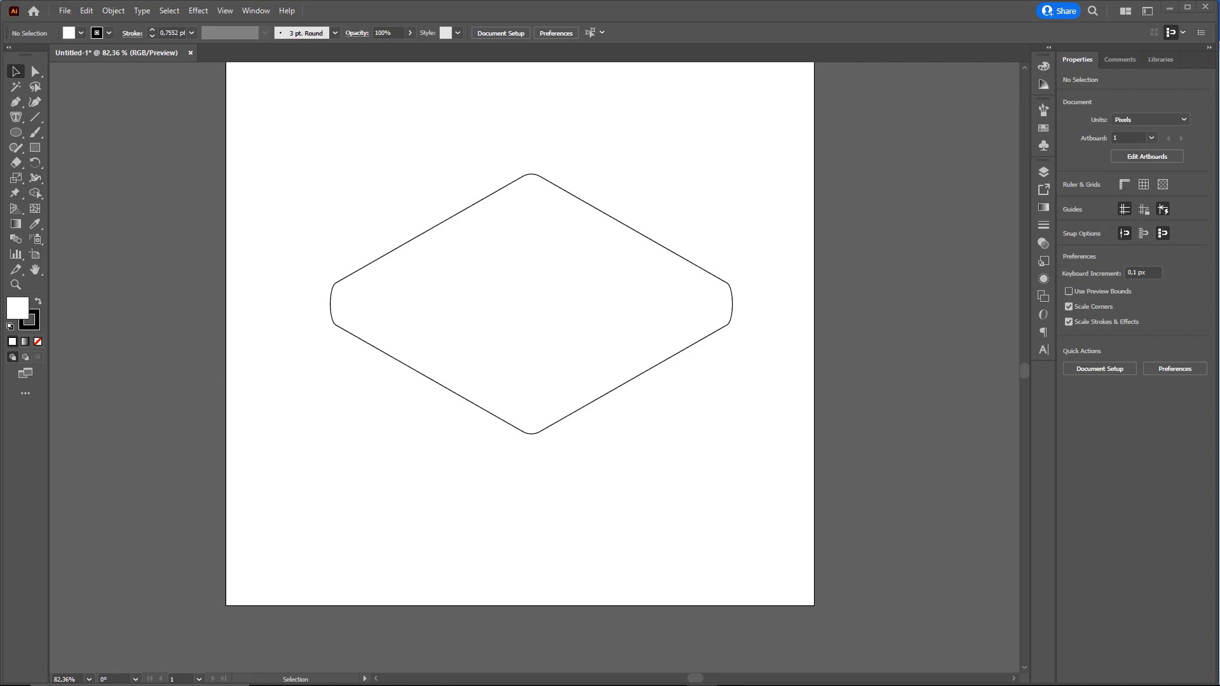
# Duplicate the rounded shape straight up by about 72 px so the copy's lower side points meet the original's upper ones.
pyautogui.hotkey('ctrl', '0')
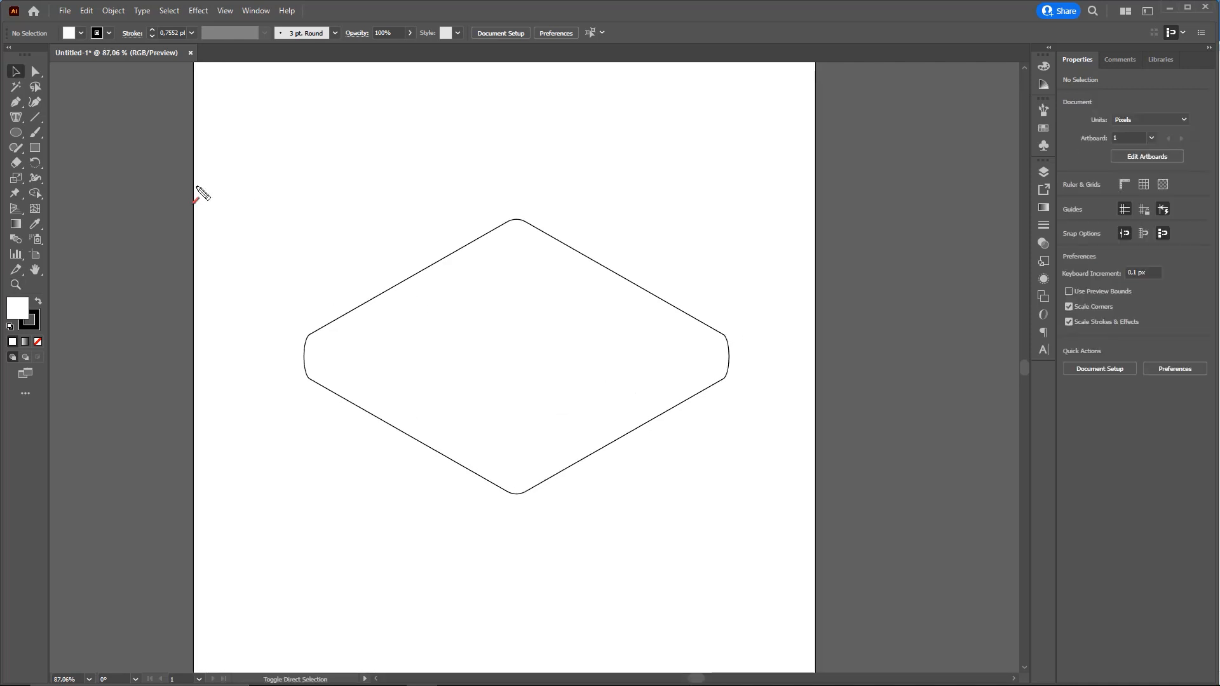
pyautogui.moveTo(232, 279)
pyautogui.mouseDown()
pyautogui.moveTo(49, 114)
pyautogui.moveTo(27, 77)
pyautogui.mouseUp()
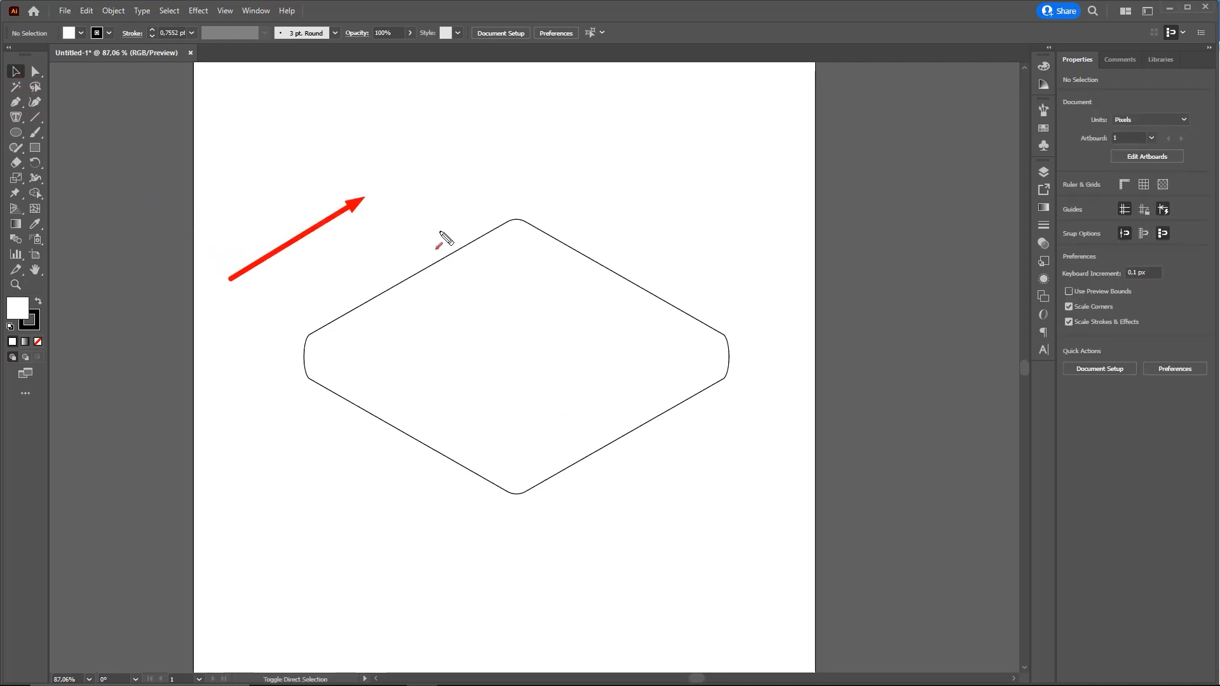
pyautogui.click(597, 286)
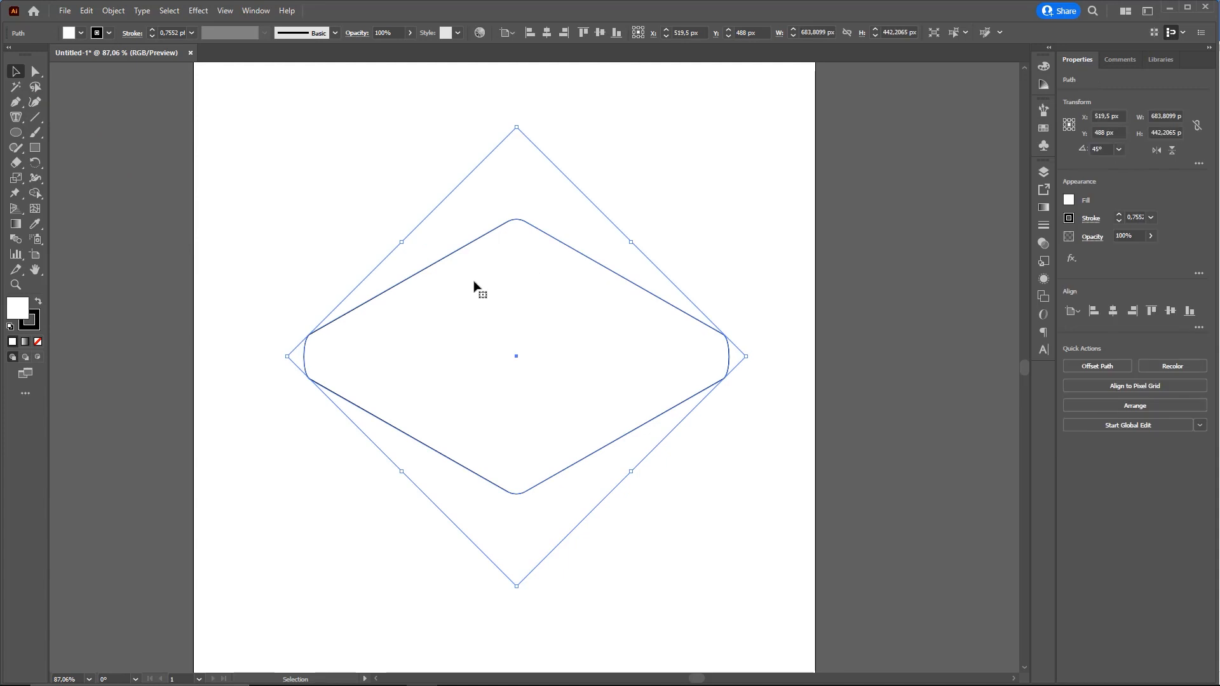
pyautogui.moveTo(472, 294)
pyautogui.mouseDown()
pyautogui.moveTo(485, 223)
pyautogui.moveTo(481, 295)
pyautogui.moveTo(483, 285)
pyautogui.mouseUp()
pyautogui.hotkey('ctrl', 'z')
pyautogui.hotkey('ctrl', 'alt', 'd')
pyautogui.moveTo(249, 255)
pyautogui.mouseDown()
pyautogui.moveTo(285, 334)
pyautogui.moveTo(311, 341)
pyautogui.moveTo(361, 299)
pyautogui.mouseUp()
pyautogui.moveTo(540, 303); pyautogui.dragTo(550, 258)
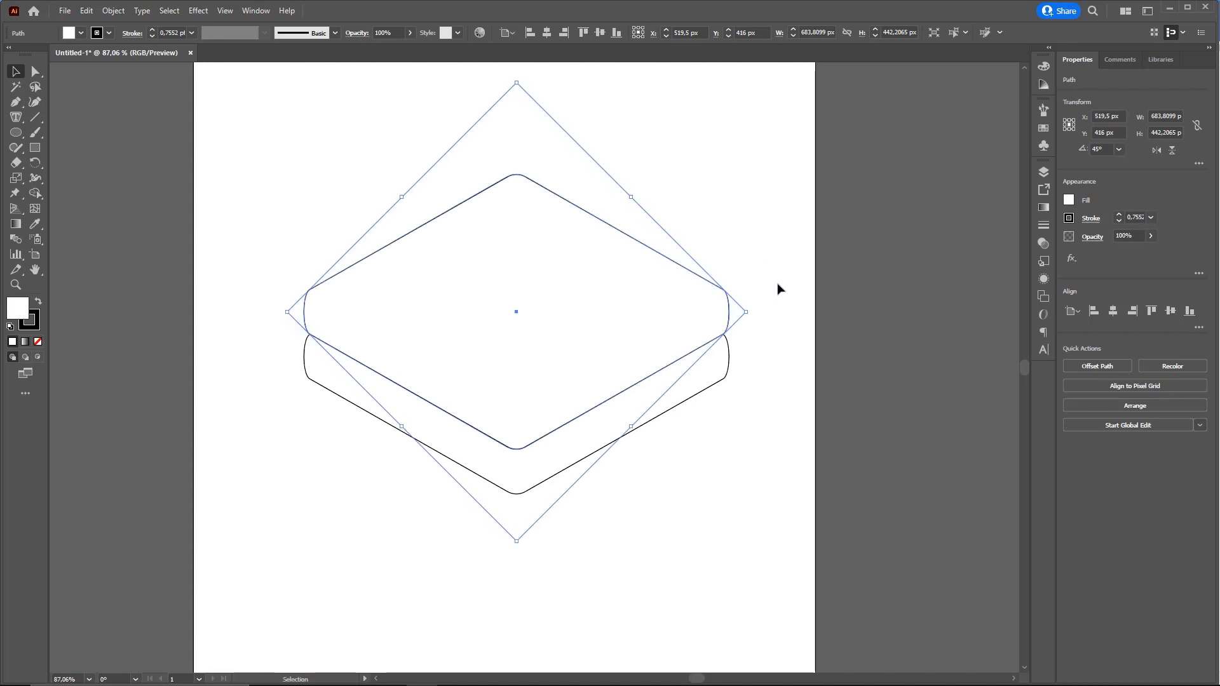
pyautogui.click(751, 246)
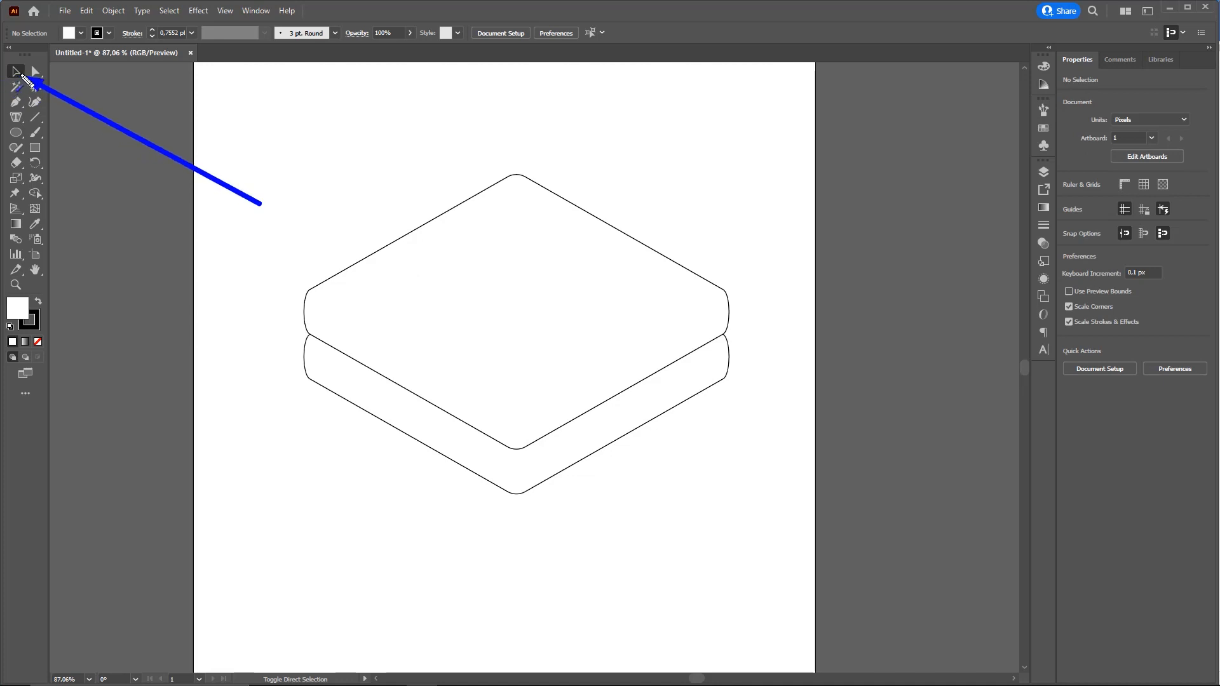
# Select both overlapping shapes and delete the upper band of the copy outside the original with the Shape Builder tool.
pyautogui.moveTo(237, 123); pyautogui.dragTo(708, 425)
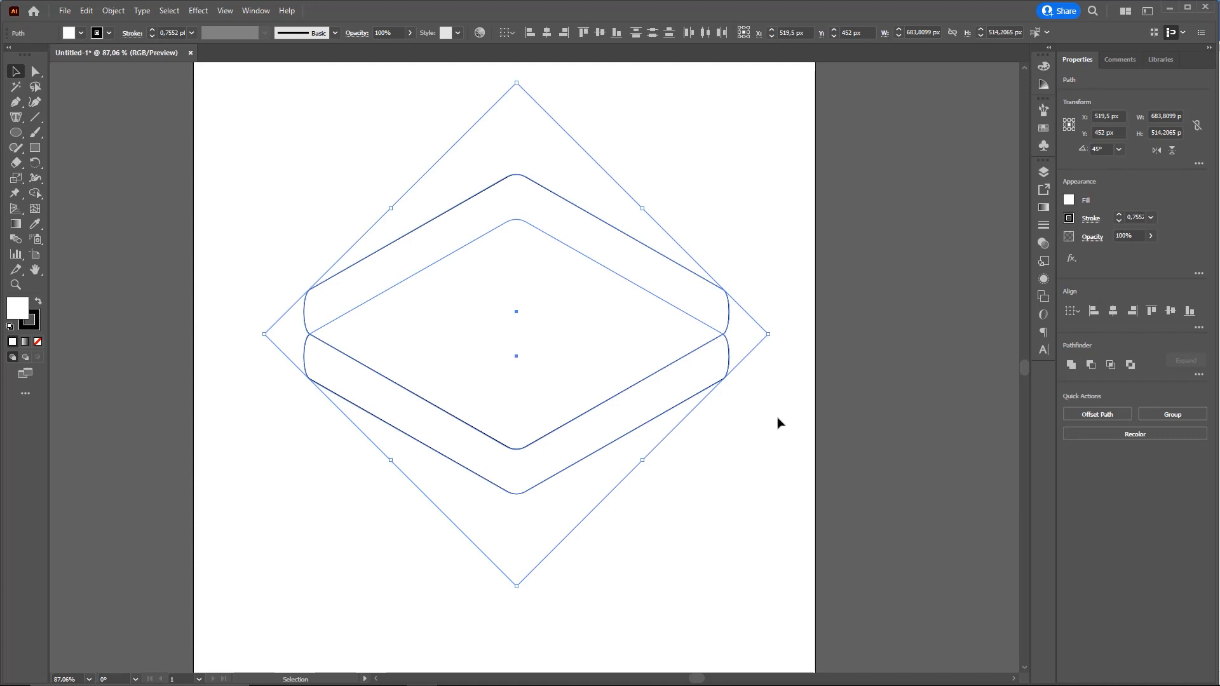
pyautogui.click(692, 423)
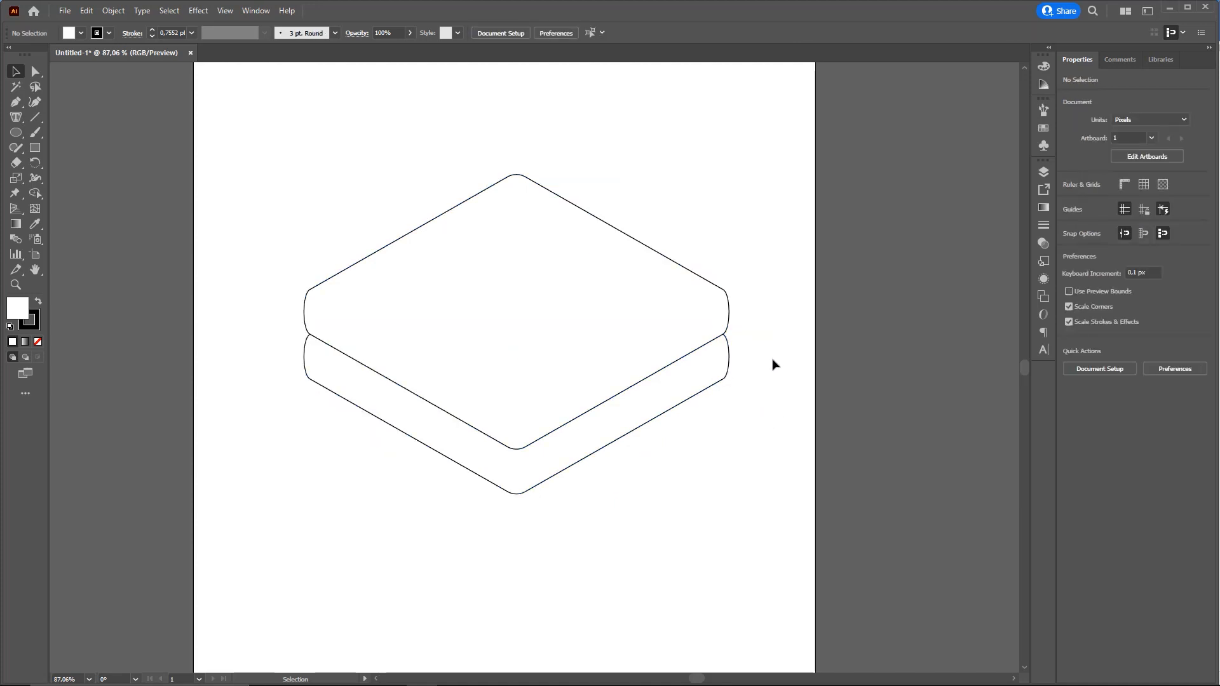
pyautogui.press('a')
pyautogui.hotkey('ctrl', 'a')
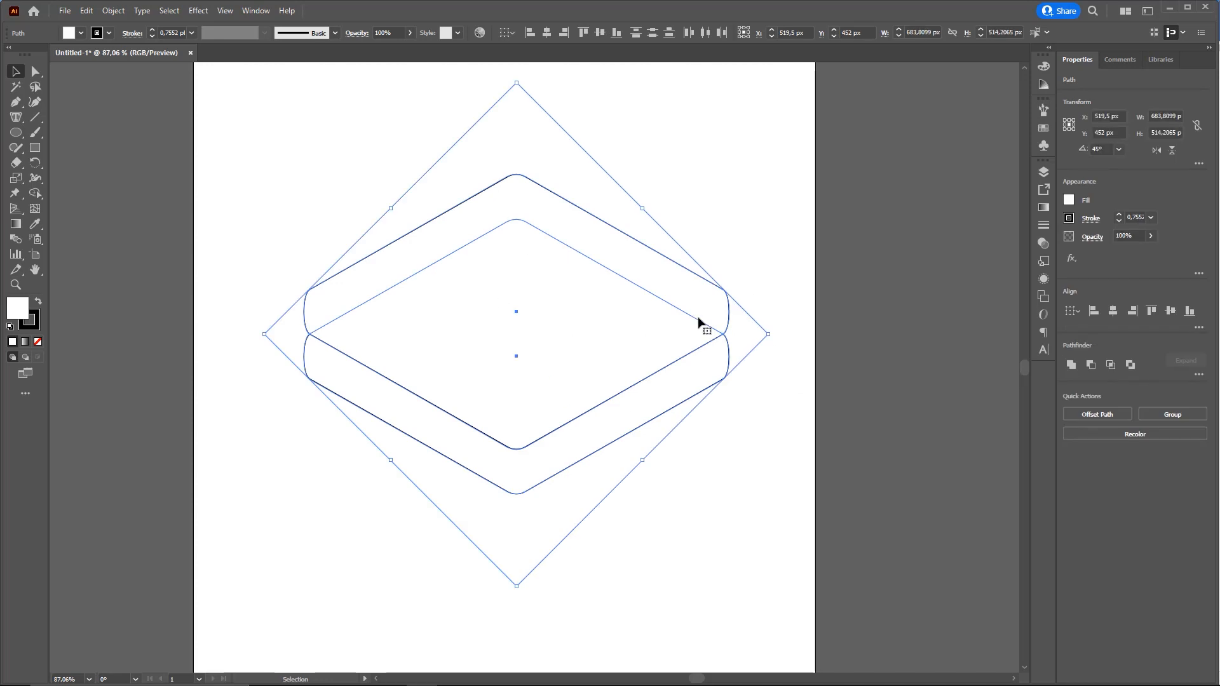
pyautogui.press('a')
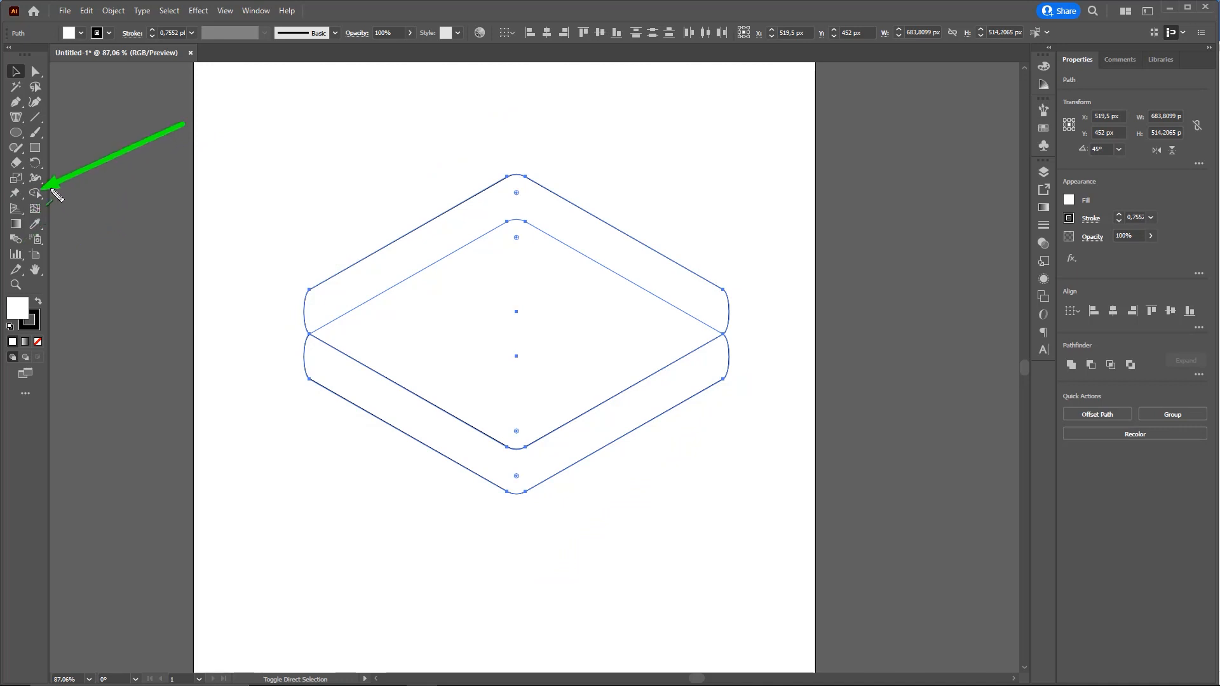
pyautogui.click(36, 194)
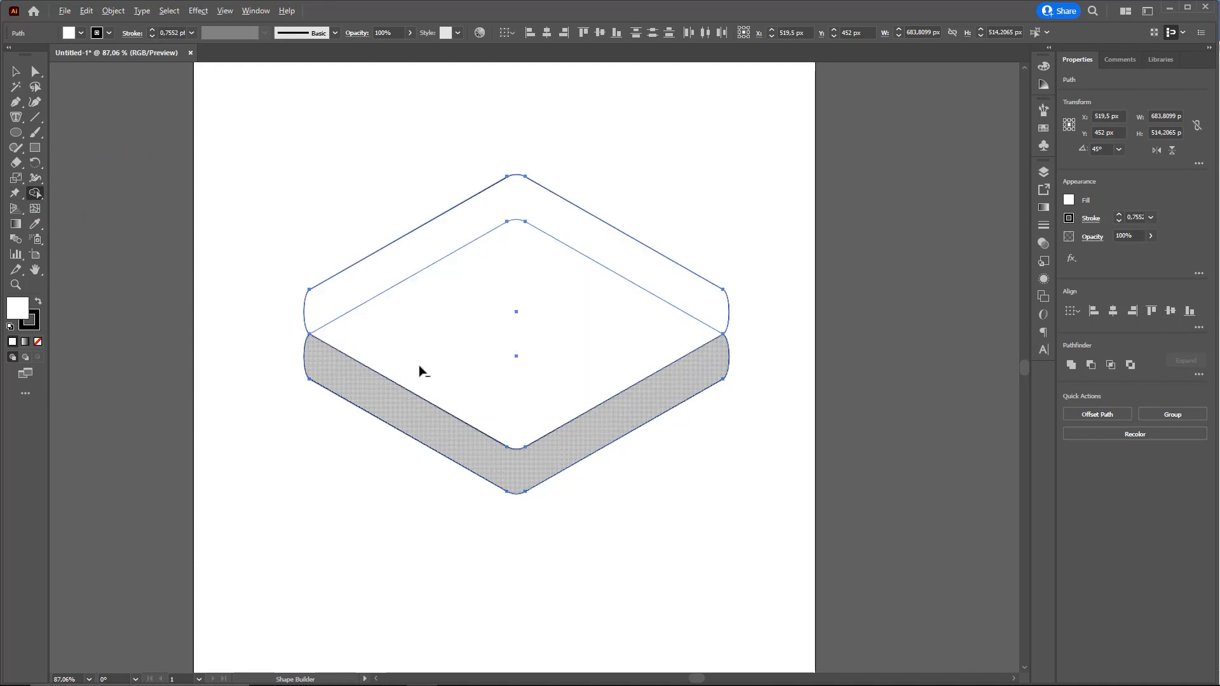
pyautogui.keyDown('alt'); pyautogui.click(480, 228); pyautogui.keyUp('alt')
# Move the base shape away from the top face to check that they are separate pieces, and undo the move.
pyautogui.press('v')
pyautogui.click(708, 246)
pyautogui.press('z')
pyautogui.moveTo(647, 290); pyautogui.dragTo(613, 248)
pyautogui.press('v')
pyautogui.hotkey('ctrl', 'z')
pyautogui.moveTo(590, 402); pyautogui.dragTo(613, 512)
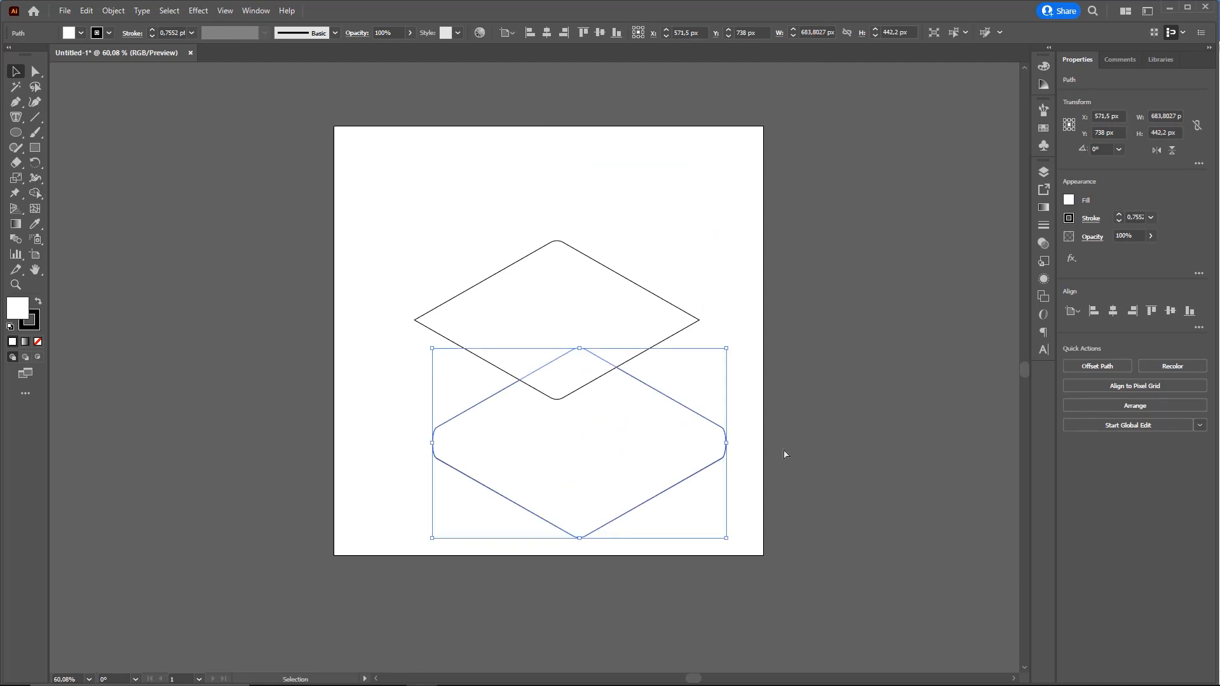
pyautogui.hotkey('ctrl', 'z')
pyautogui.click(742, 292)
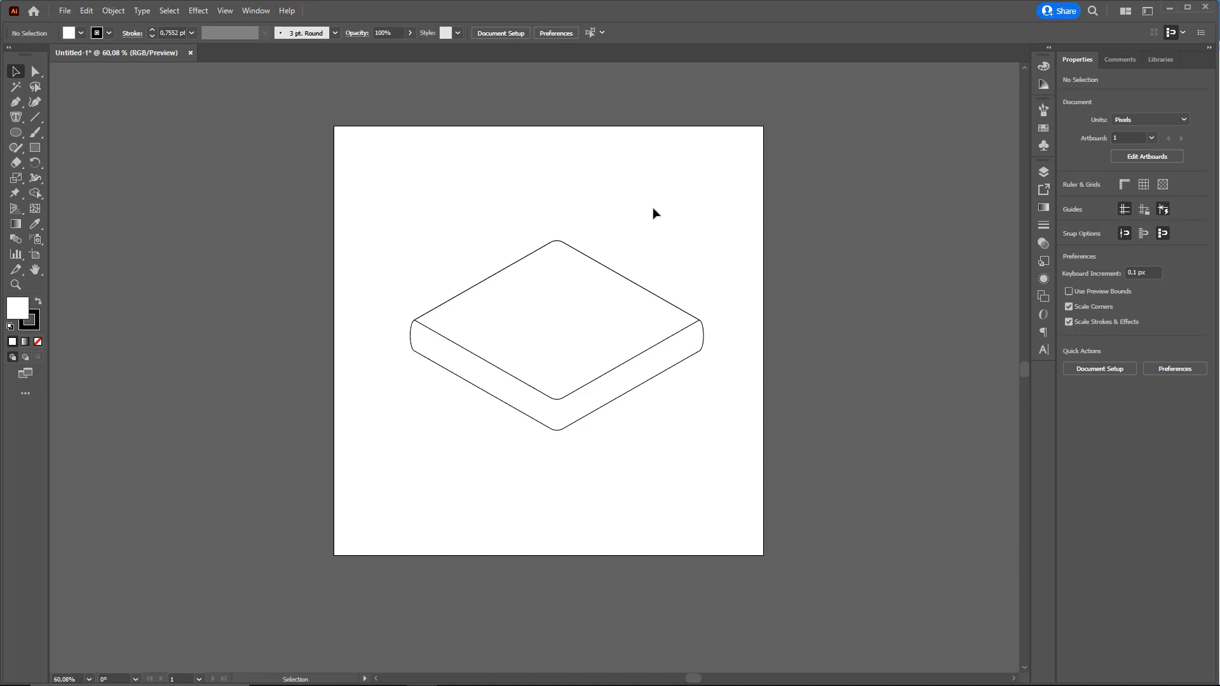
# Select the top face and the base shape together and group them.
pyautogui.moveTo(683, 248); pyautogui.dragTo(598, 419)
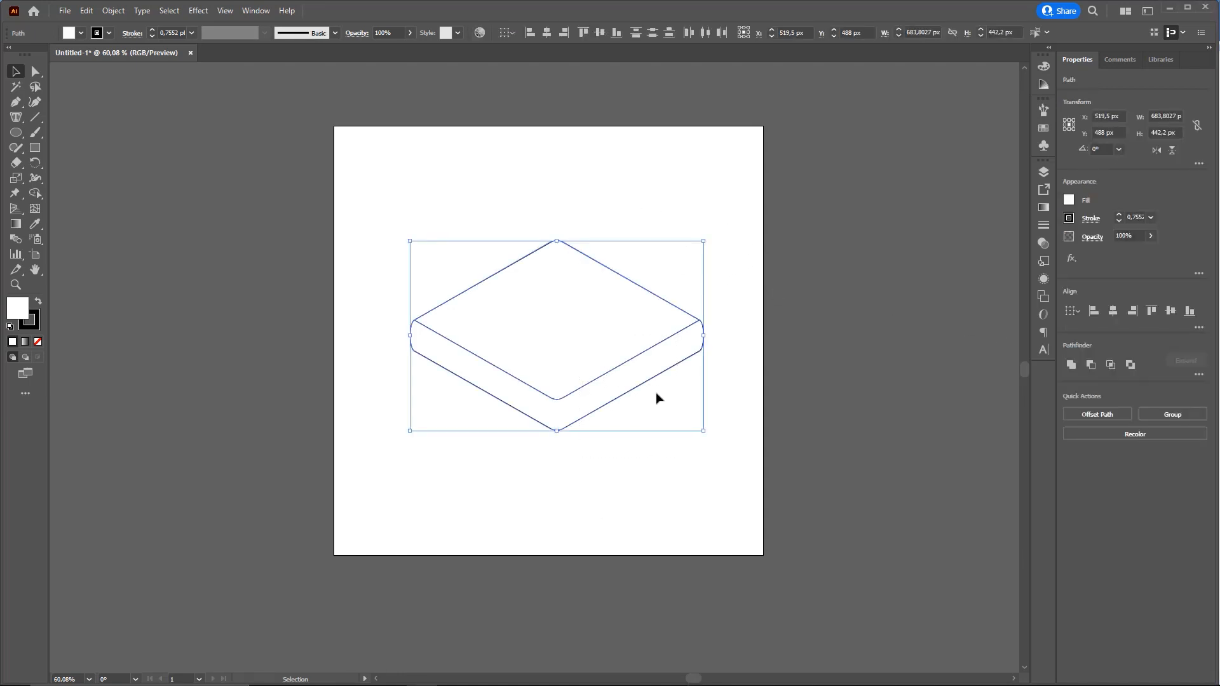
pyautogui.press('a')
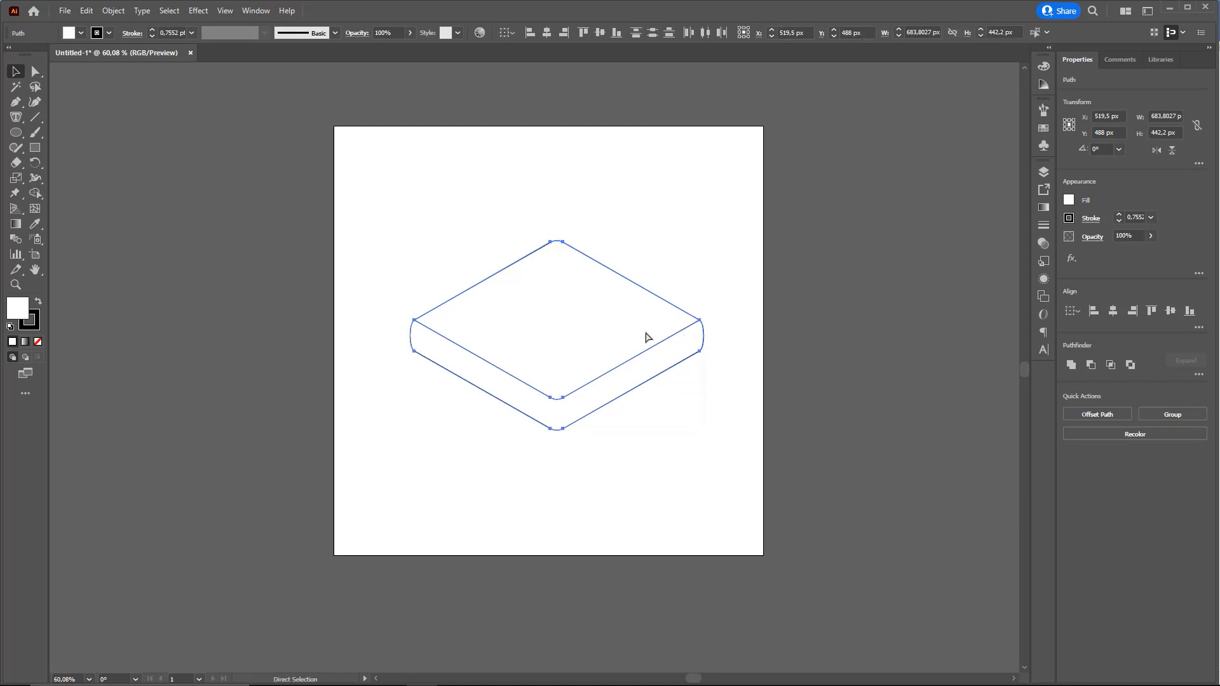
pyautogui.hotkey('ctrl', 'z')
pyautogui.hotkey('ctrl', 'z')
pyautogui.hotkey('ctrl', 'z')
pyautogui.press('v')
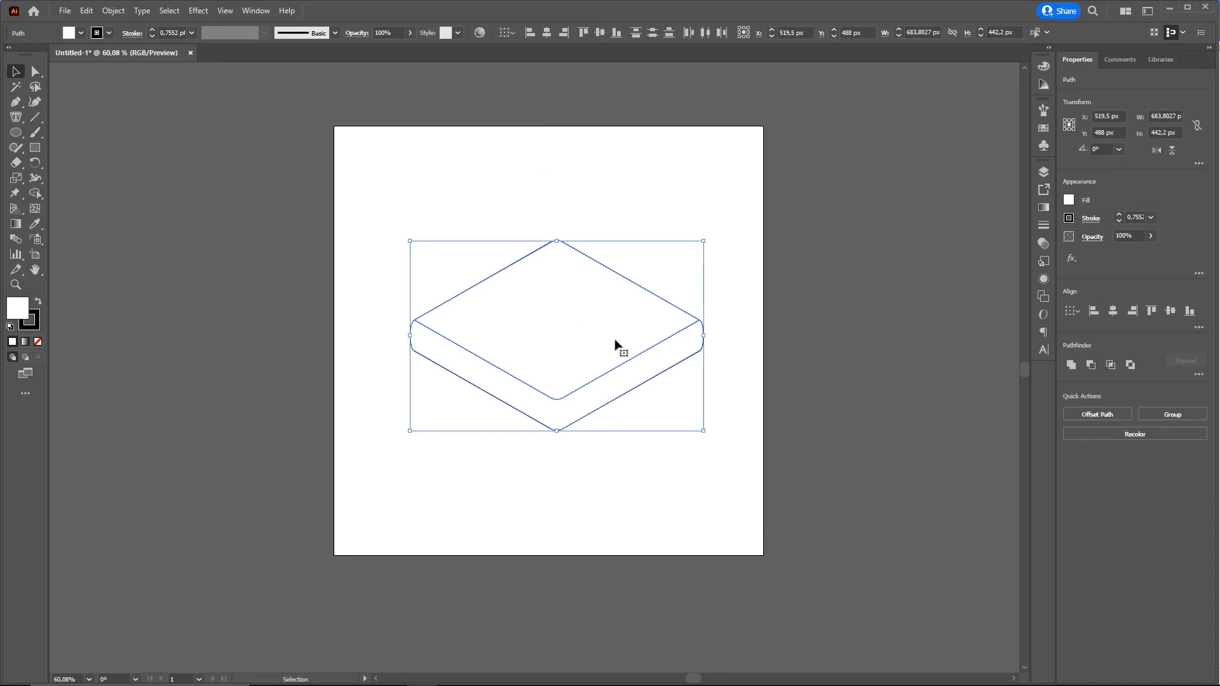
pyautogui.rightClick(590, 334)
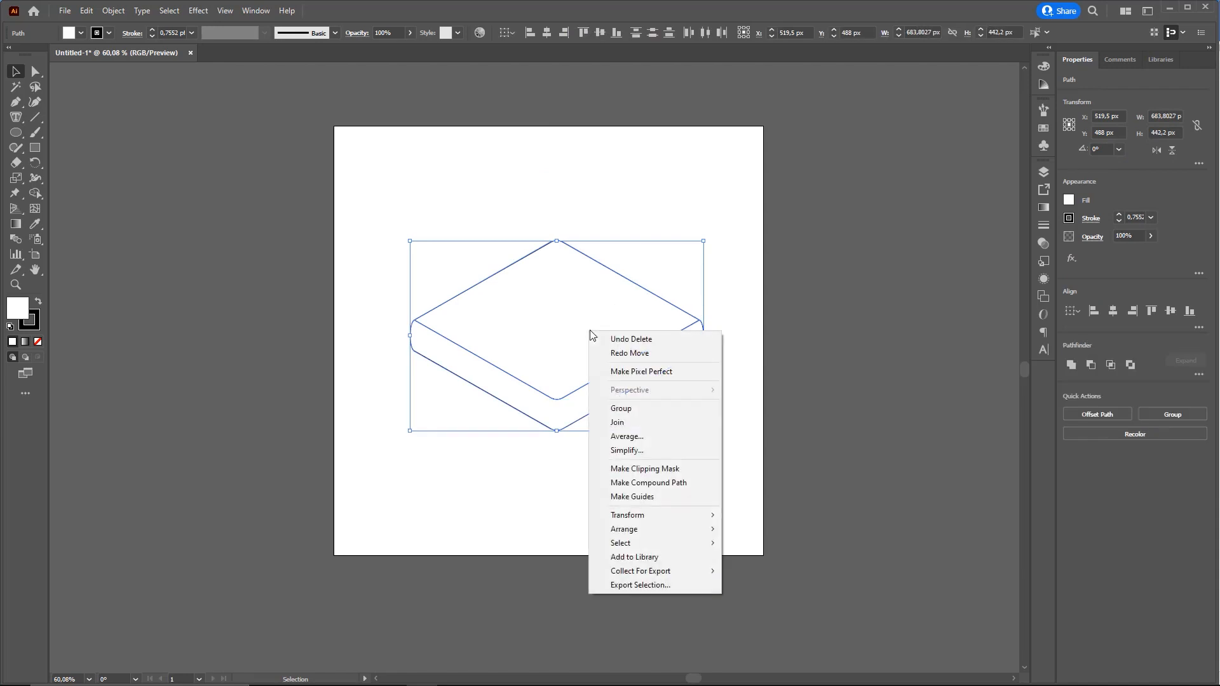
pyautogui.click(628, 414)
pyautogui.click(583, 218)
pyautogui.click(676, 403)
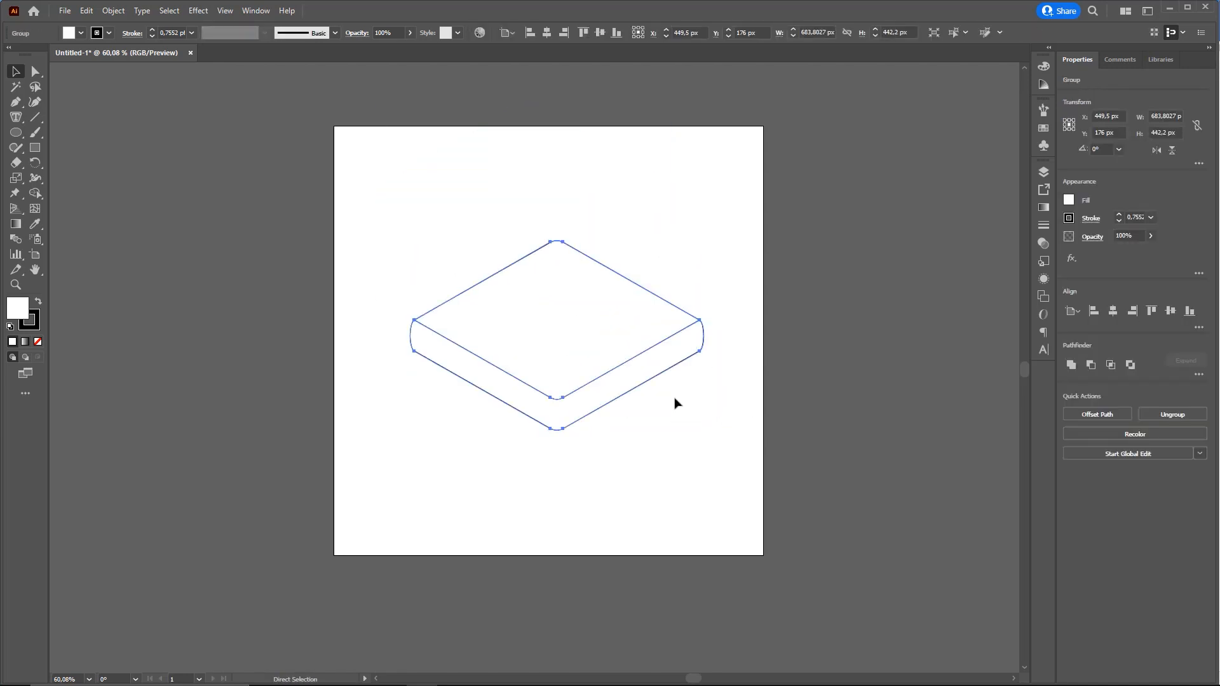
# Ungroup the two shapes and try moving the top face on its own, undoing each move.
pyautogui.hotkey('ctrl', 'shift', 'g')
pyautogui.click(722, 256)
pyautogui.moveTo(645, 308); pyautogui.dragTo(678, 179)
pyautogui.hotkey('ctrl', 'z')
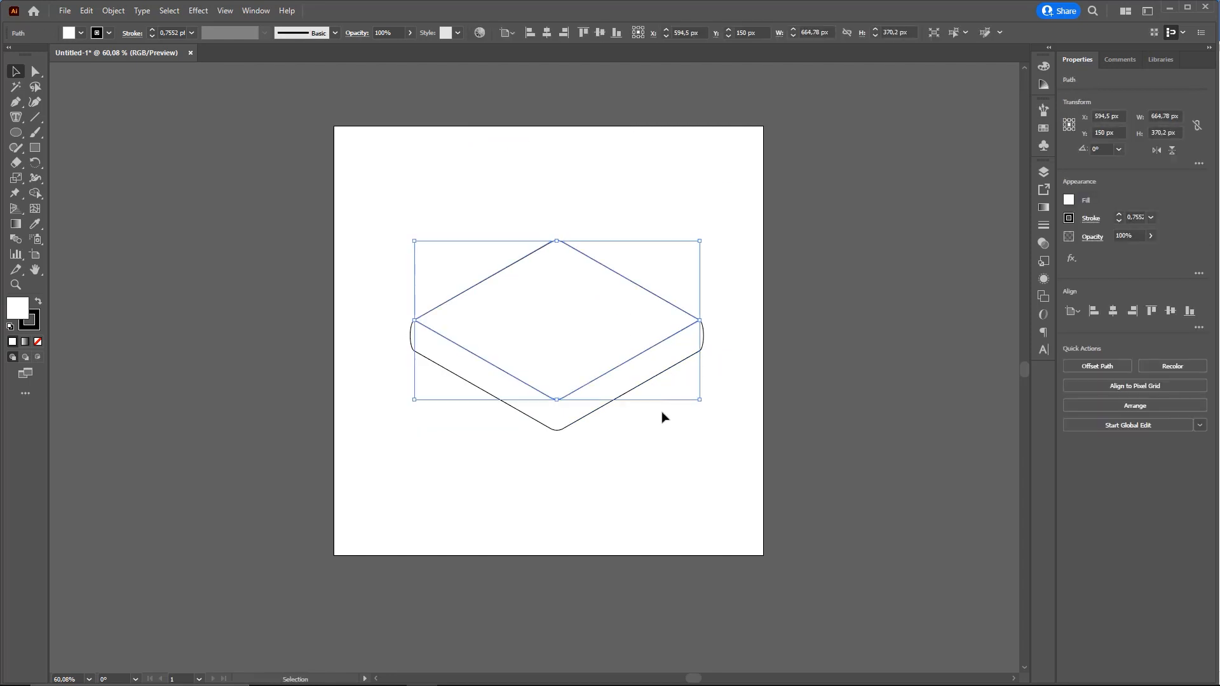
pyautogui.moveTo(639, 370); pyautogui.dragTo(669, 457)
pyautogui.hotkey('ctrl', 'z')
# Group the top face and the base shape again, try moving the group, and undo that move.
pyautogui.click(711, 270)
pyautogui.moveTo(711, 269); pyautogui.dragTo(679, 489)
pyautogui.press('a')
pyautogui.hotkey('ctrl', 'g')
pyautogui.click(712, 302)
pyautogui.hotkey('ctrl', 'z')
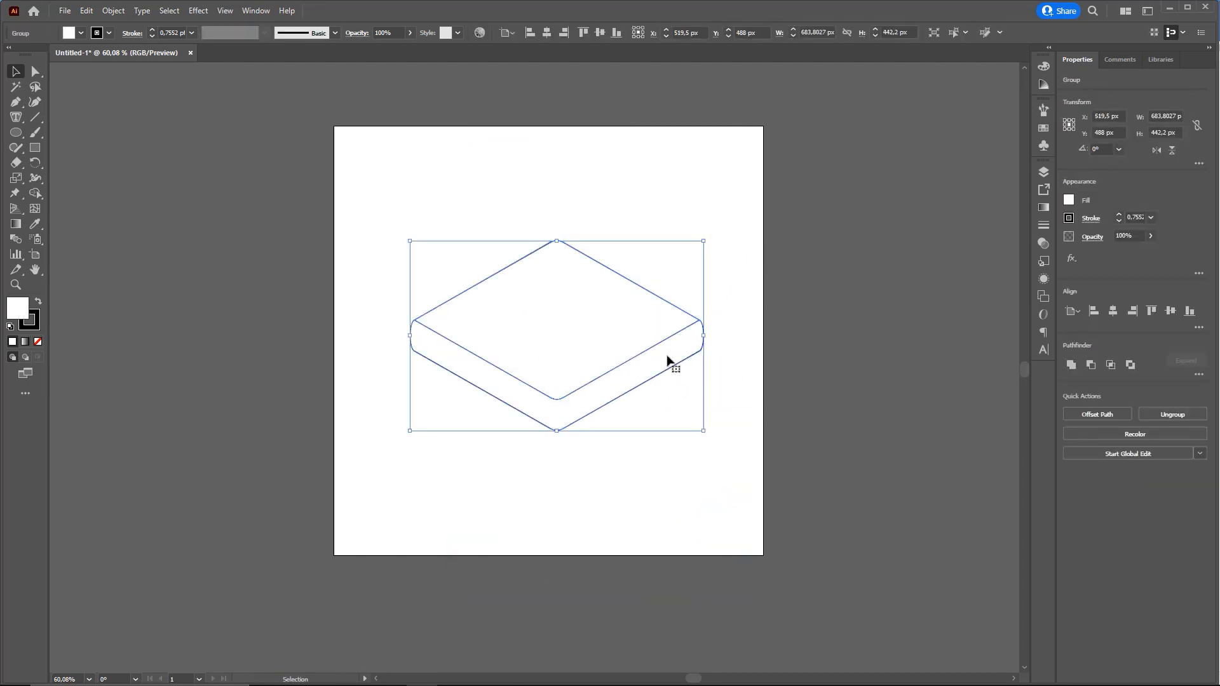
pyautogui.rightClick(588, 337)
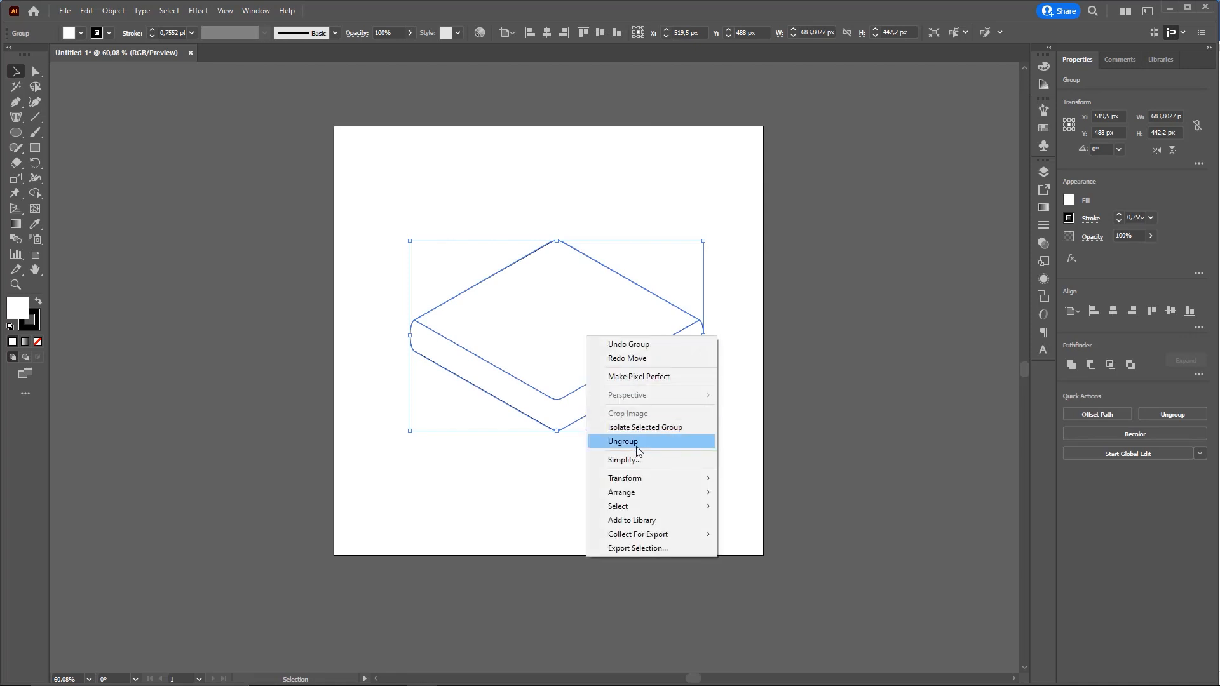
pyautogui.click(742, 399)
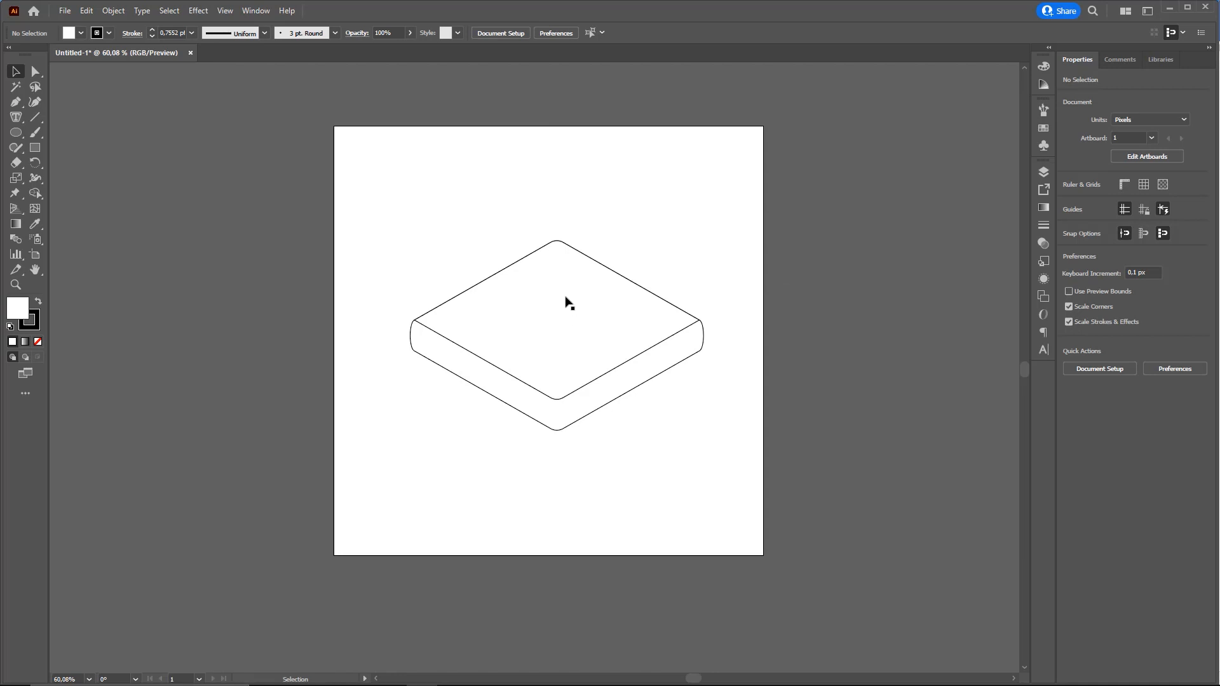
# Move the grouped slab up the artboard to about X 506.5 px, Y 390 px, and deselect it.
pyautogui.moveTo(558, 319); pyautogui.dragTo(580, 338)
pyautogui.hotkey('ctrl', 'z')
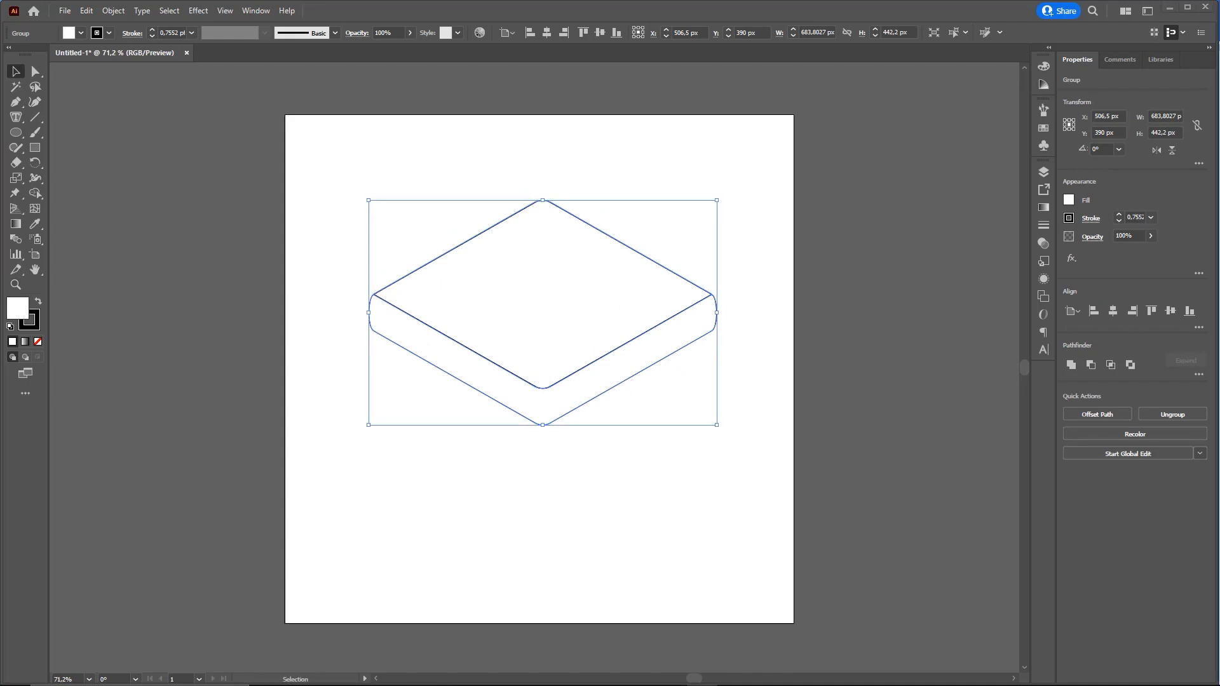
pyautogui.click(793, 286)
pyautogui.press('z')
pyautogui.moveTo(507, 359); pyautogui.dragTo(573, 348)
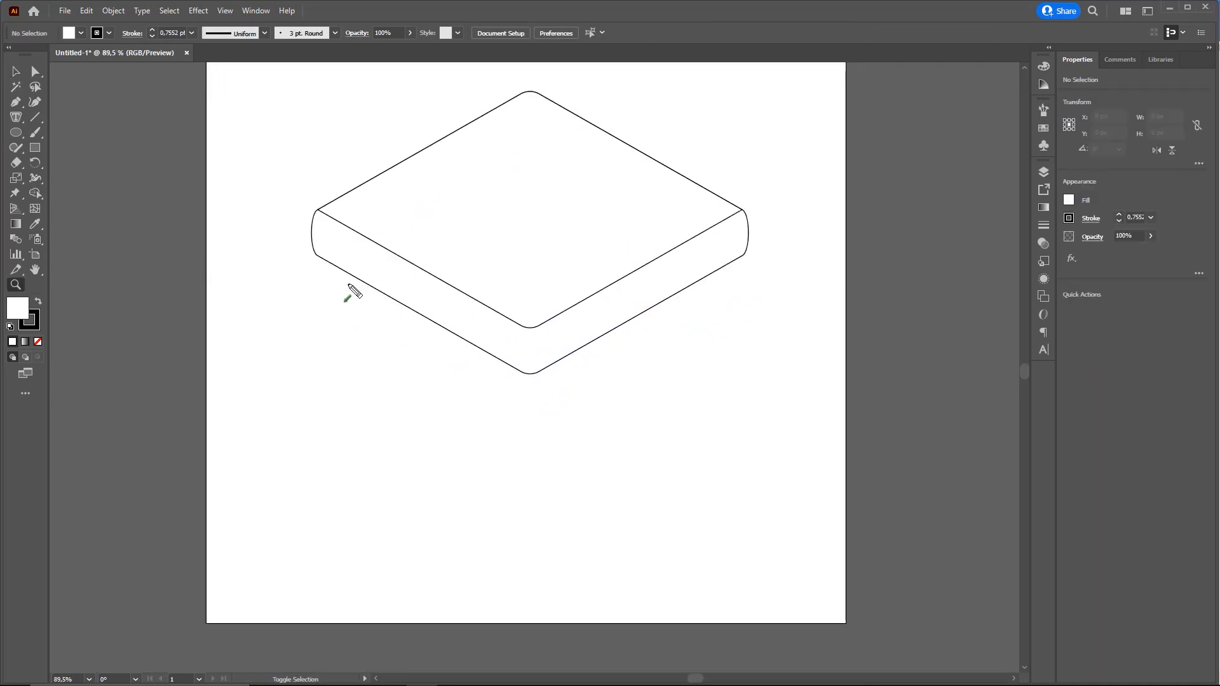
# Draw a horizontal ellipse about 220 by 112 px below the slab, and leave it deselected.
pyautogui.click(24, 133)
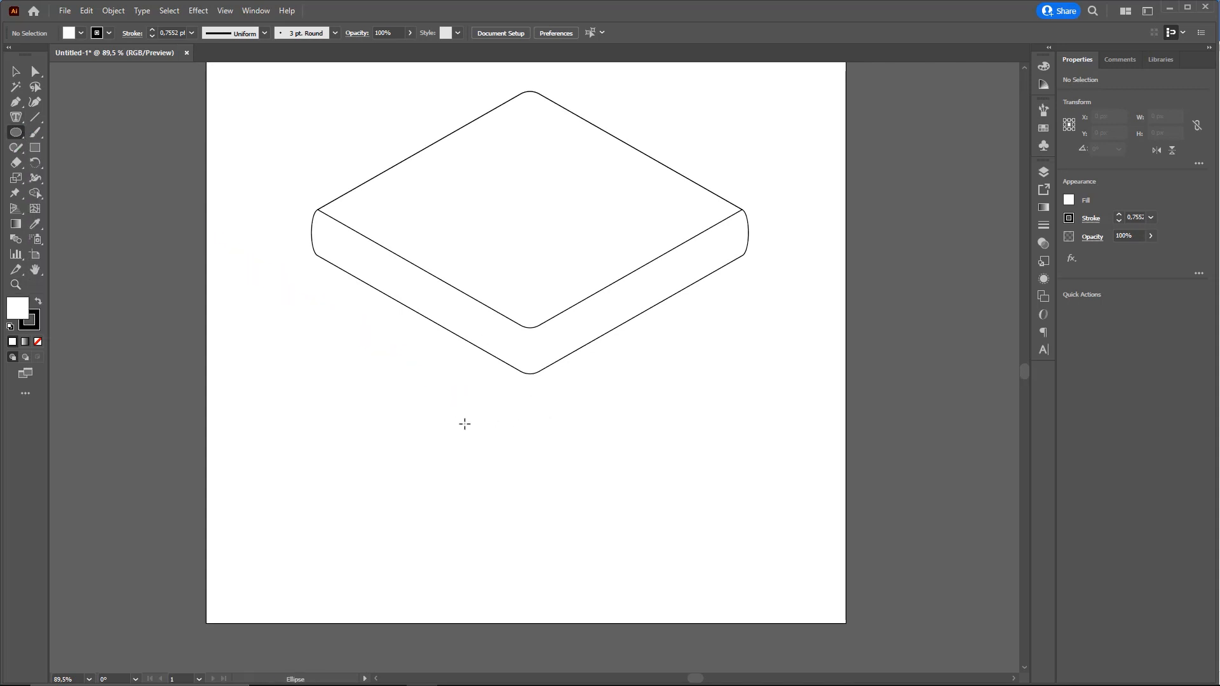
pyautogui.moveTo(471, 436); pyautogui.dragTo(604, 498)
pyautogui.press('z')
pyautogui.moveTo(525, 453); pyautogui.dragTo(744, 562)
pyautogui.press('space')
pyautogui.moveTo(617, 447); pyautogui.dragTo(622, 204)
pyautogui.moveTo(590, 288); pyautogui.dragTo(568, 370)
pyautogui.press('space')
pyautogui.press('v')
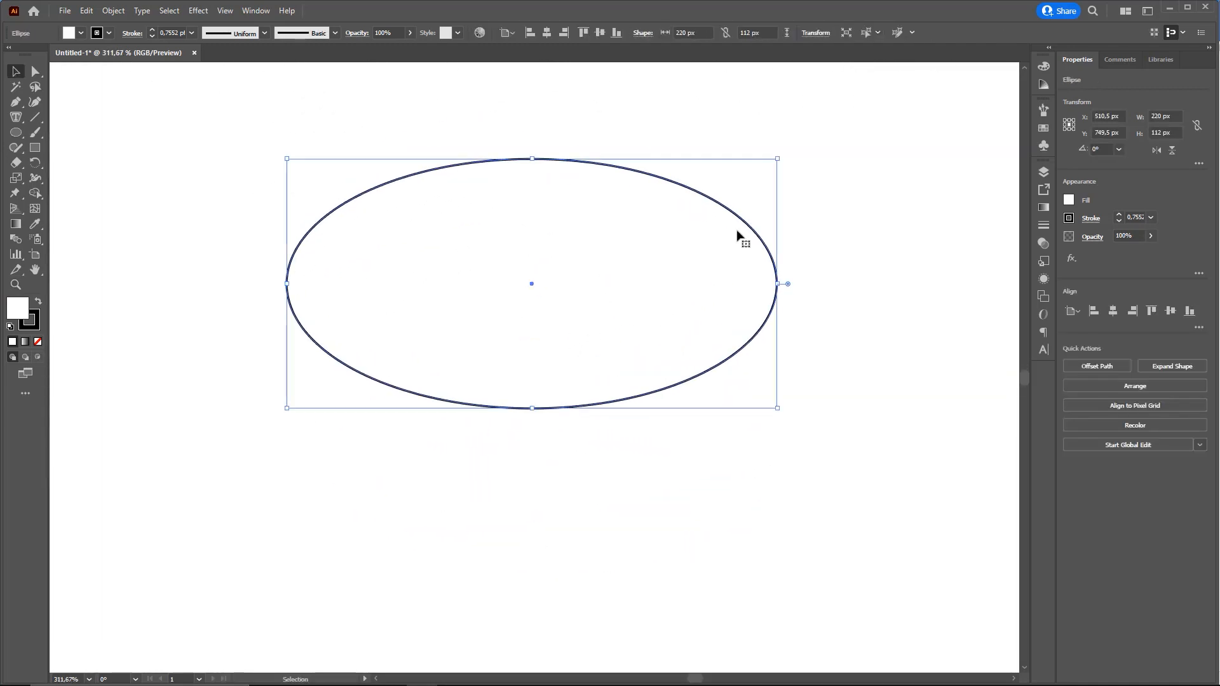
pyautogui.click(821, 180)
pyautogui.click(699, 229)
pyautogui.click(792, 169)
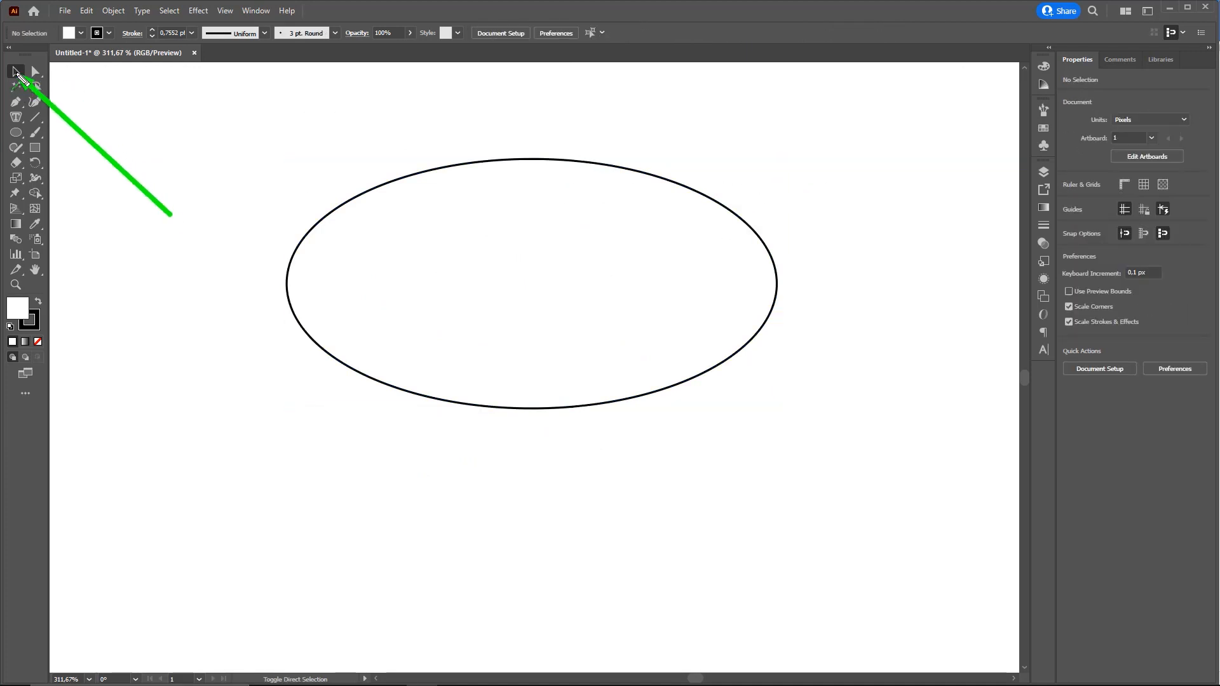
# Try duplicating the ellipse slightly downwards and then moving it down, undoing each change.
pyautogui.click(490, 154)
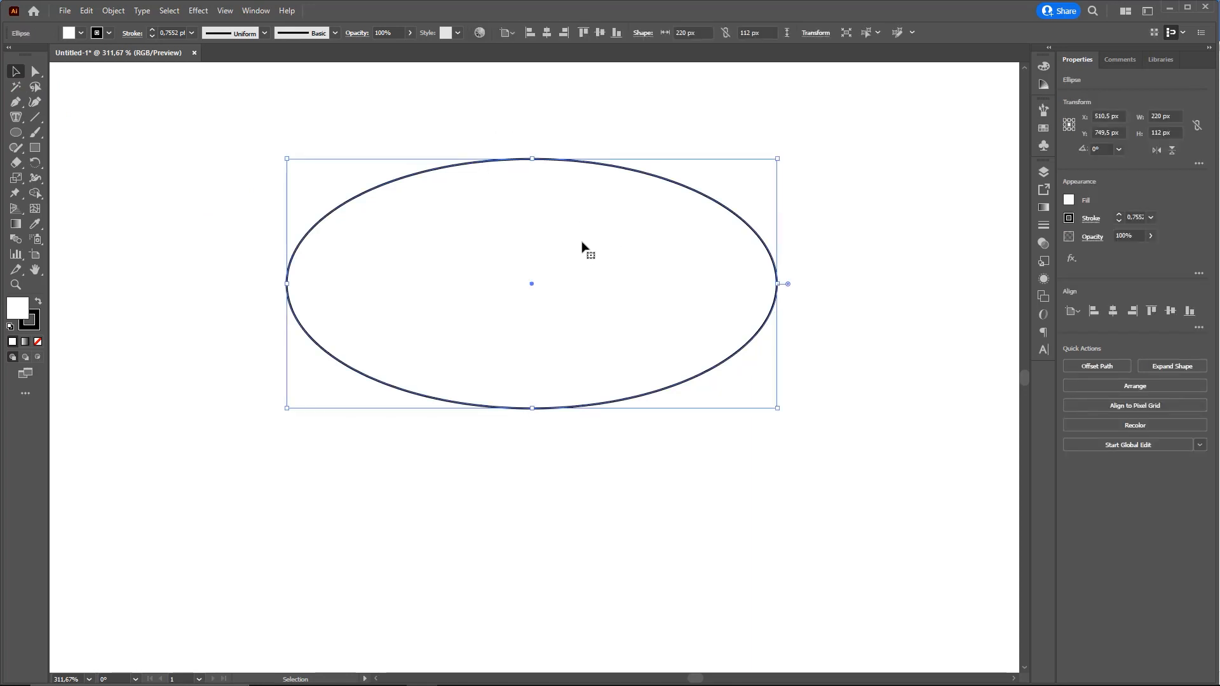
pyautogui.moveTo(551, 239); pyautogui.dragTo(552, 242)
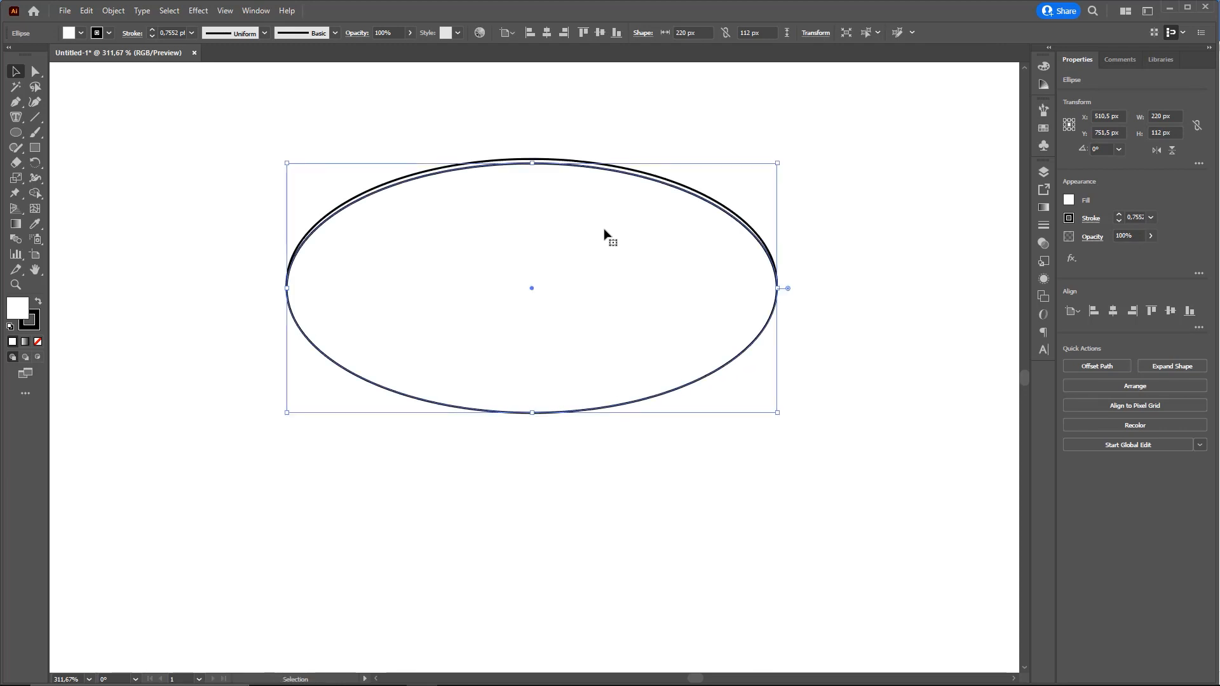
pyautogui.hotkey('ctrl', 'z')
pyautogui.click(676, 139)
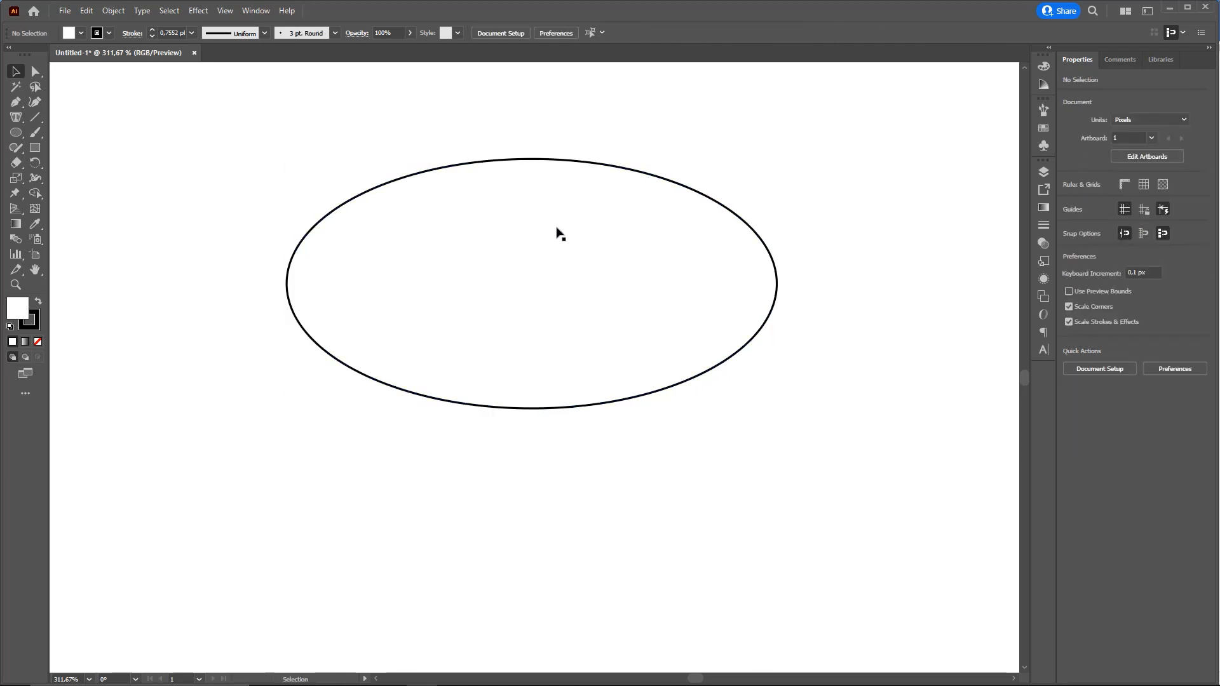
pyautogui.moveTo(553, 236); pyautogui.dragTo(553, 274)
pyautogui.hotkey('ctrl', 'z')
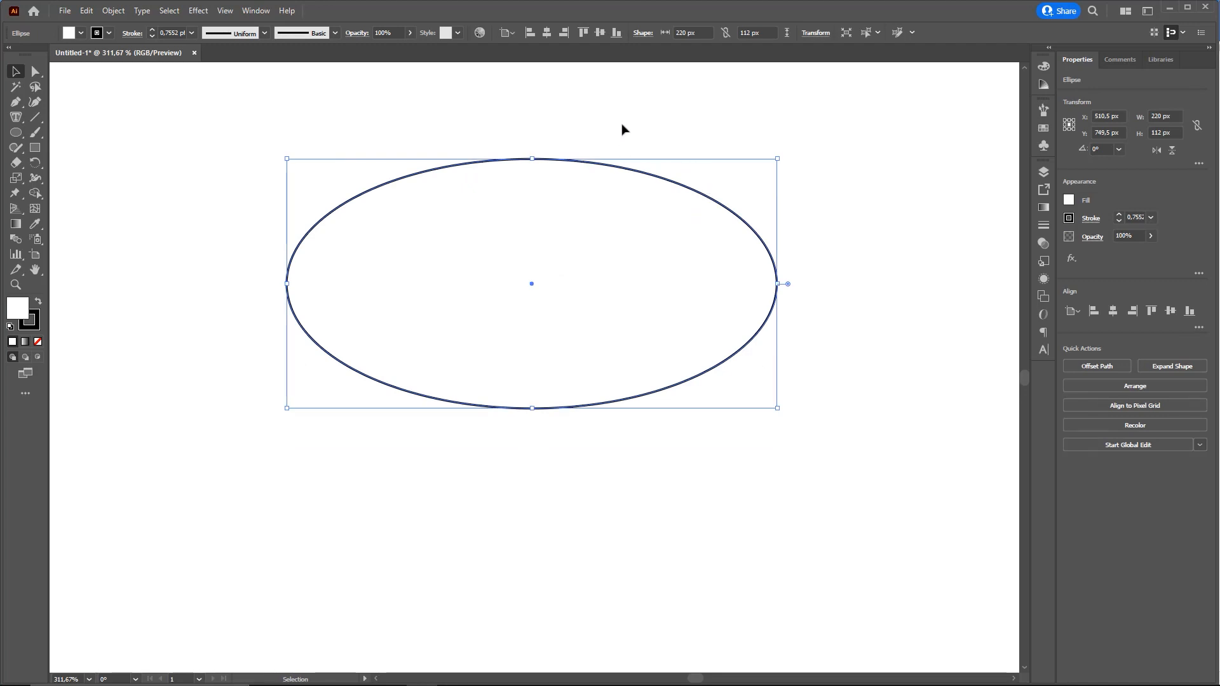
pyautogui.click(622, 127)
# Move the ellipse to about X 517.5 px, Y 770.5 px, and try duplicating it further down, undoing each copy.
pyautogui.moveTo(572, 227); pyautogui.dragTo(656, 265)
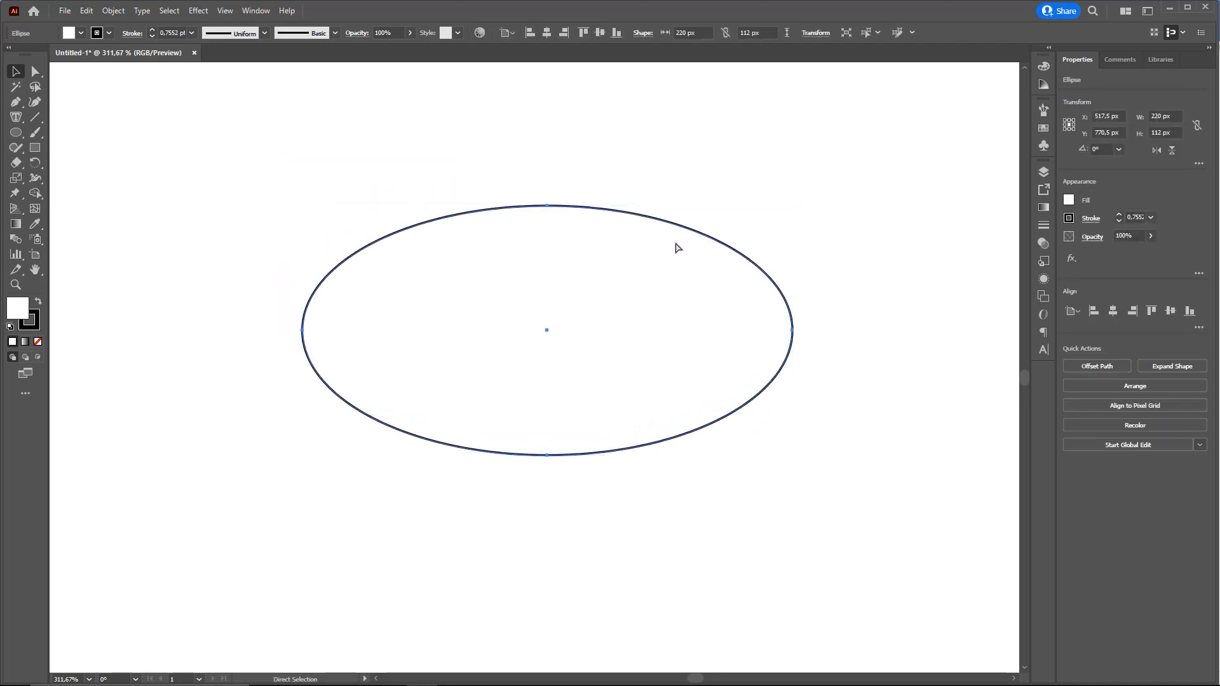
pyautogui.press('v')
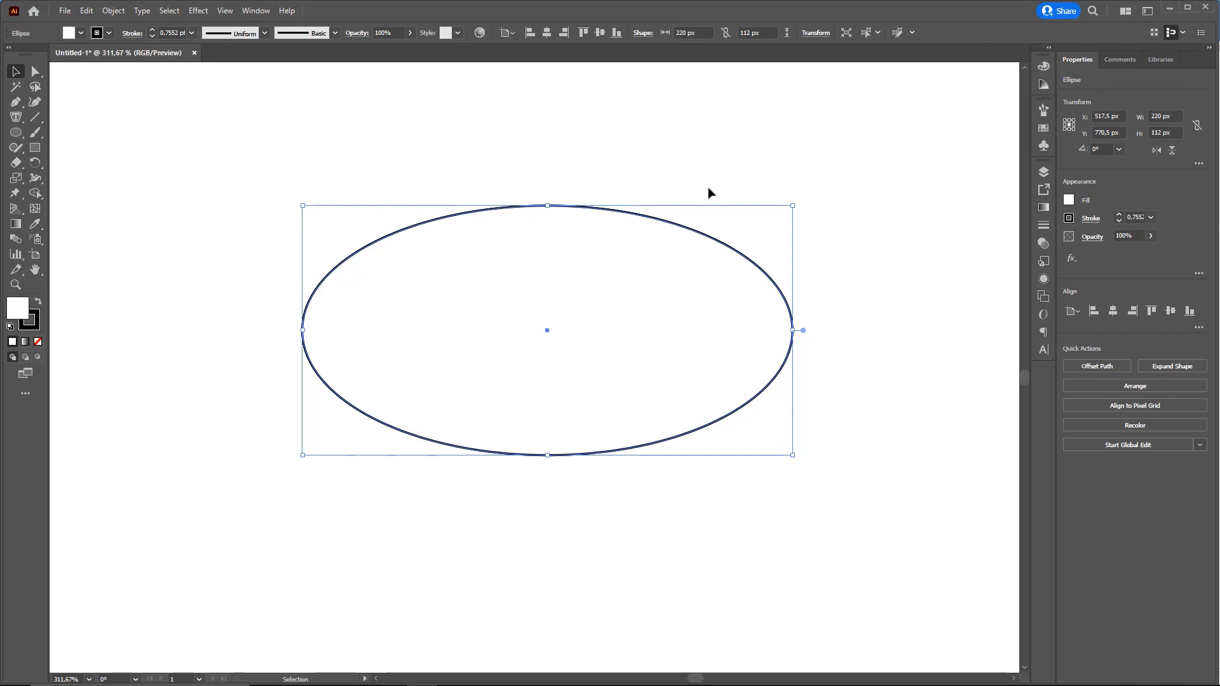
pyautogui.moveTo(655, 297); pyautogui.dragTo(698, 439)
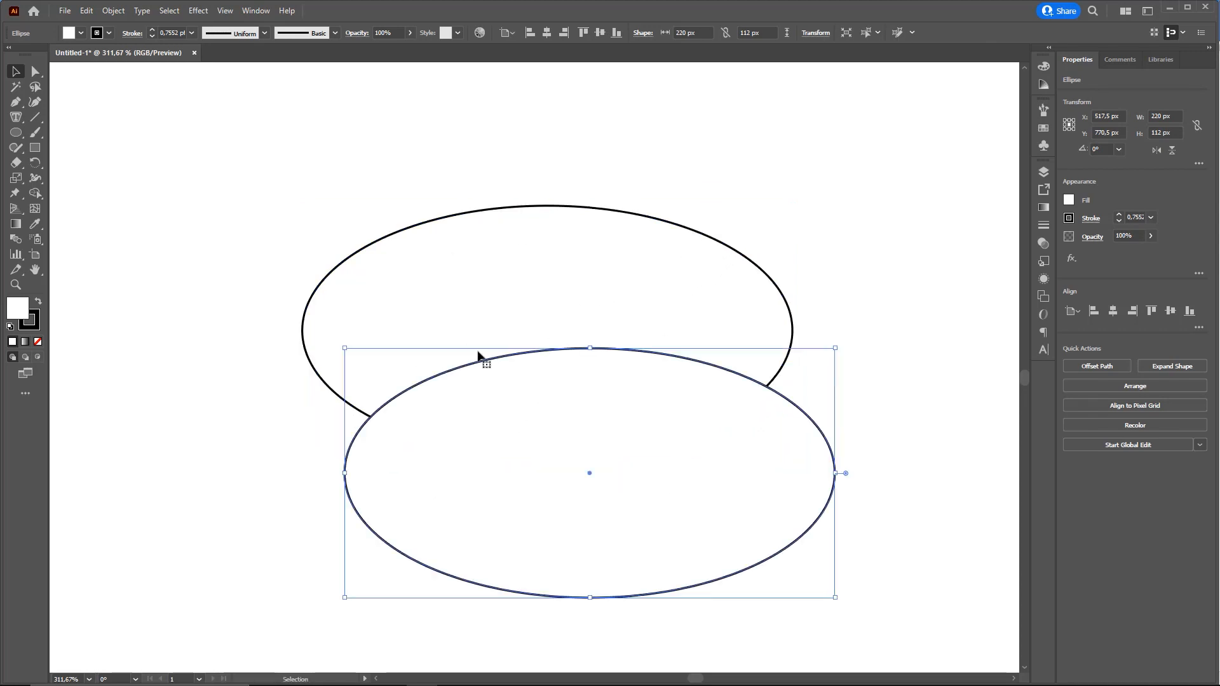
pyautogui.hotkey('ctrl', 'z')
pyautogui.moveTo(639, 267); pyautogui.dragTo(674, 447)
pyautogui.hotkey('ctrl', 'z')
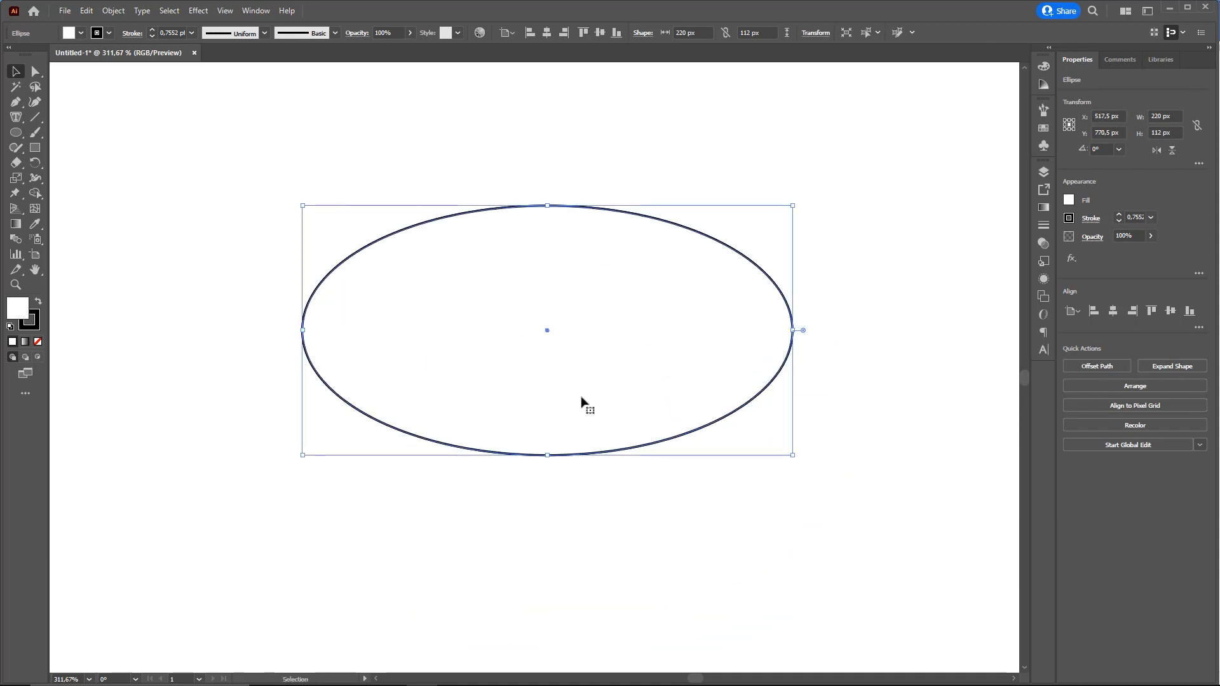
# Place a duplicate of the ellipse 2 px straight below the original and deselect it.
pyautogui.press('Down')
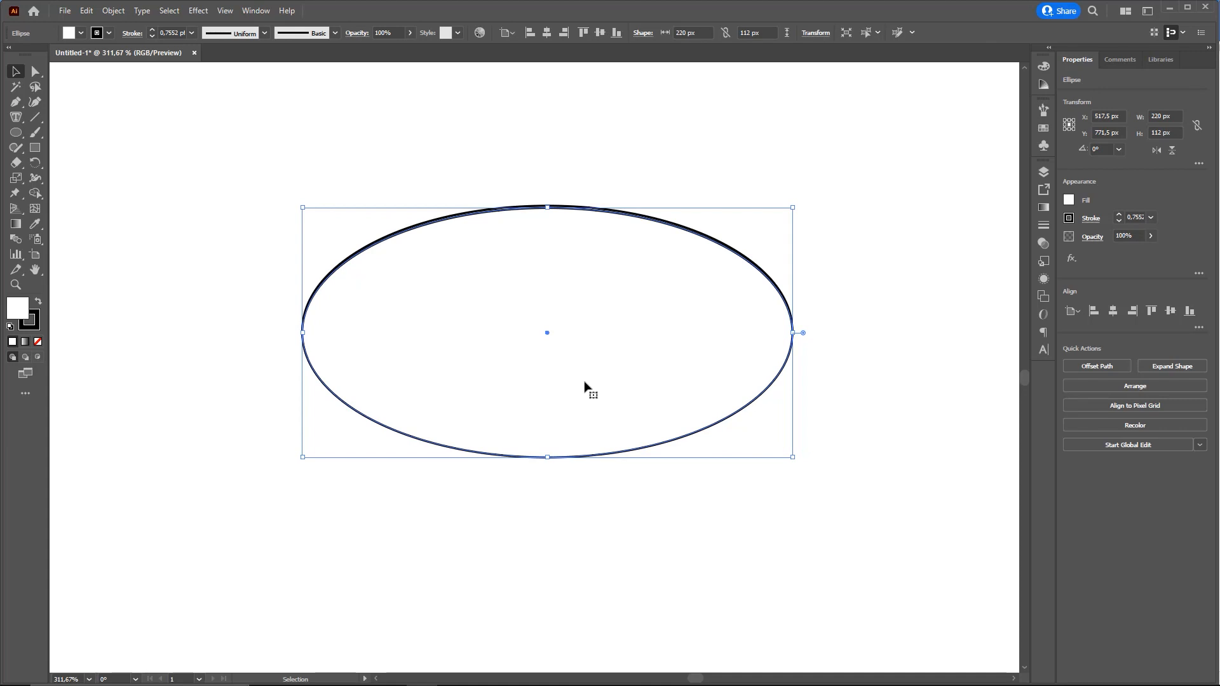
pyautogui.click(856, 292)
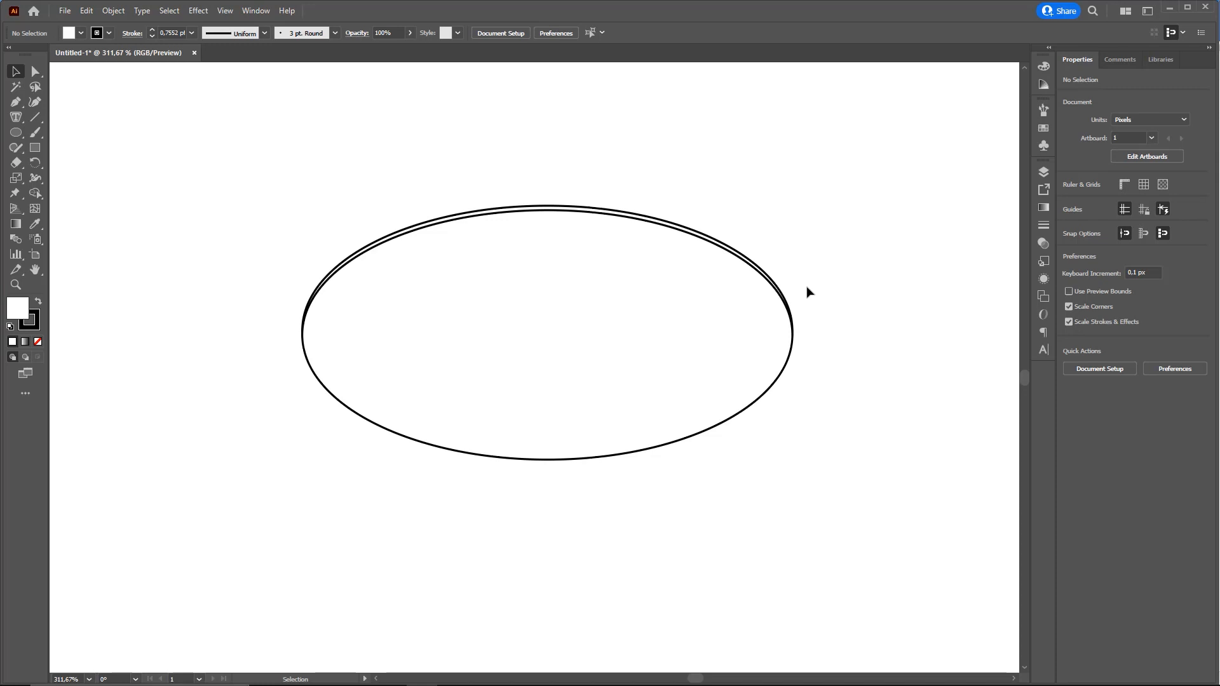
# Try to merge the two overlapping ellipses into one shape with Shape Builder.
pyautogui.moveTo(272, 196); pyautogui.dragTo(817, 486)
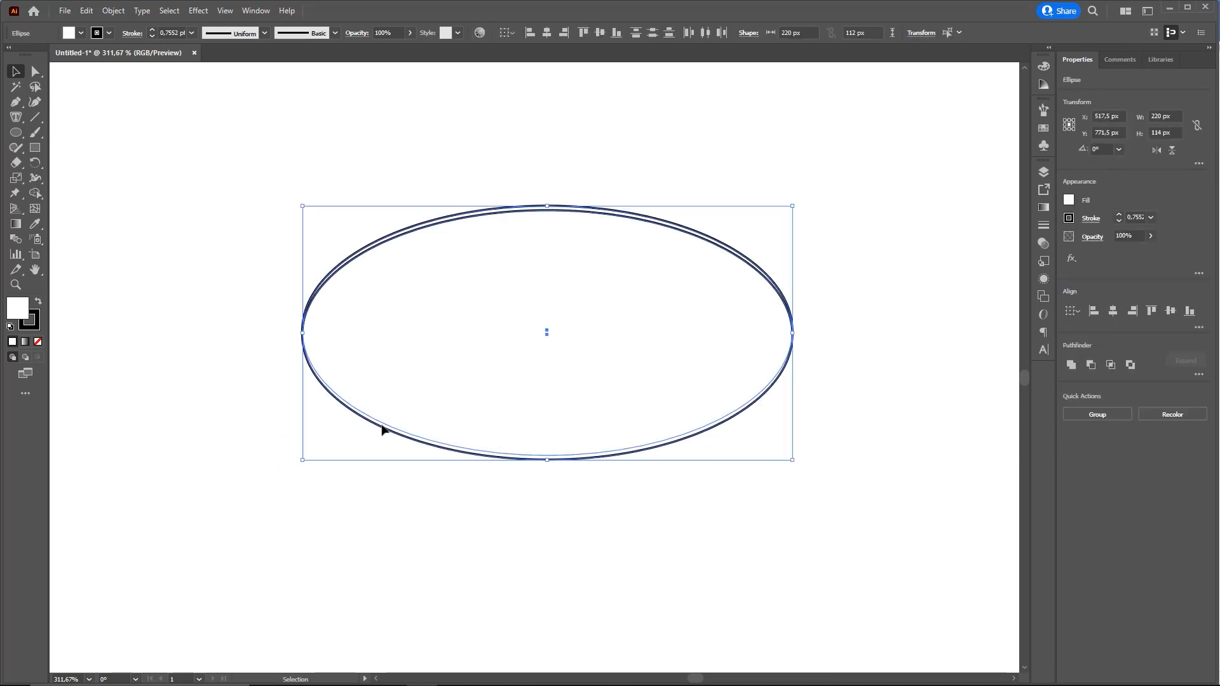
pyautogui.hotkey('ctrl', 'shift', '3')
pyautogui.moveTo(186, 156); pyautogui.dragTo(42, 193)
pyautogui.press('Escape')
pyautogui.click(35, 194)
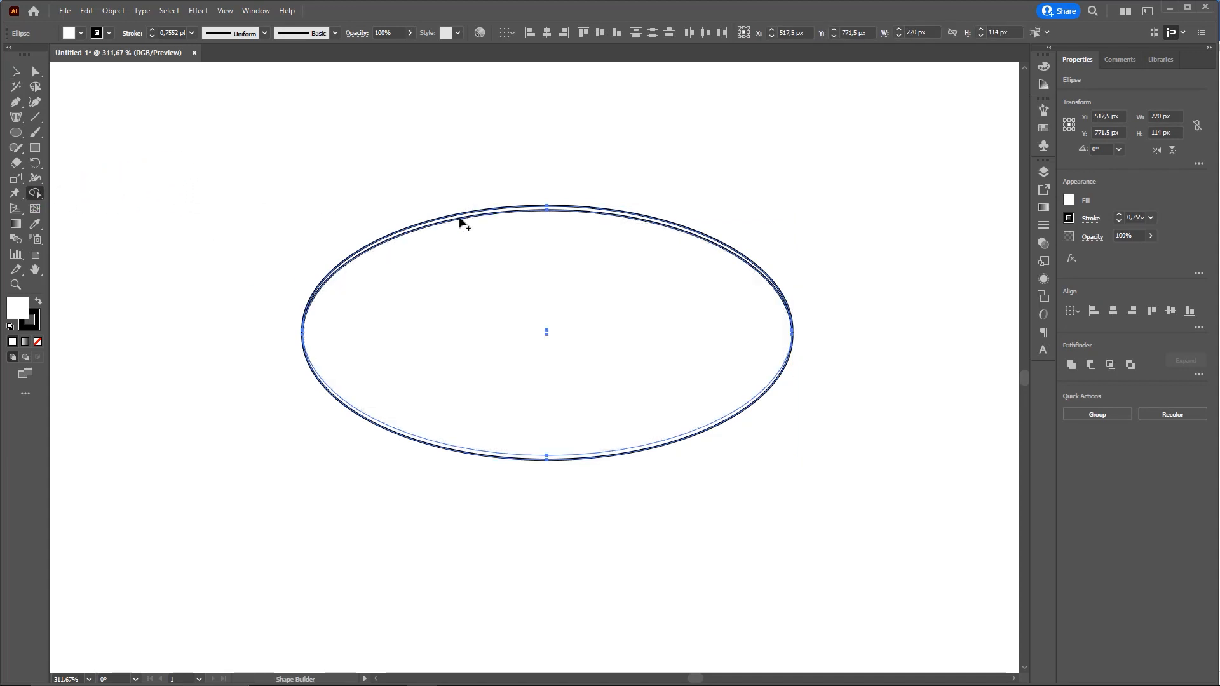
pyautogui.click(475, 234)
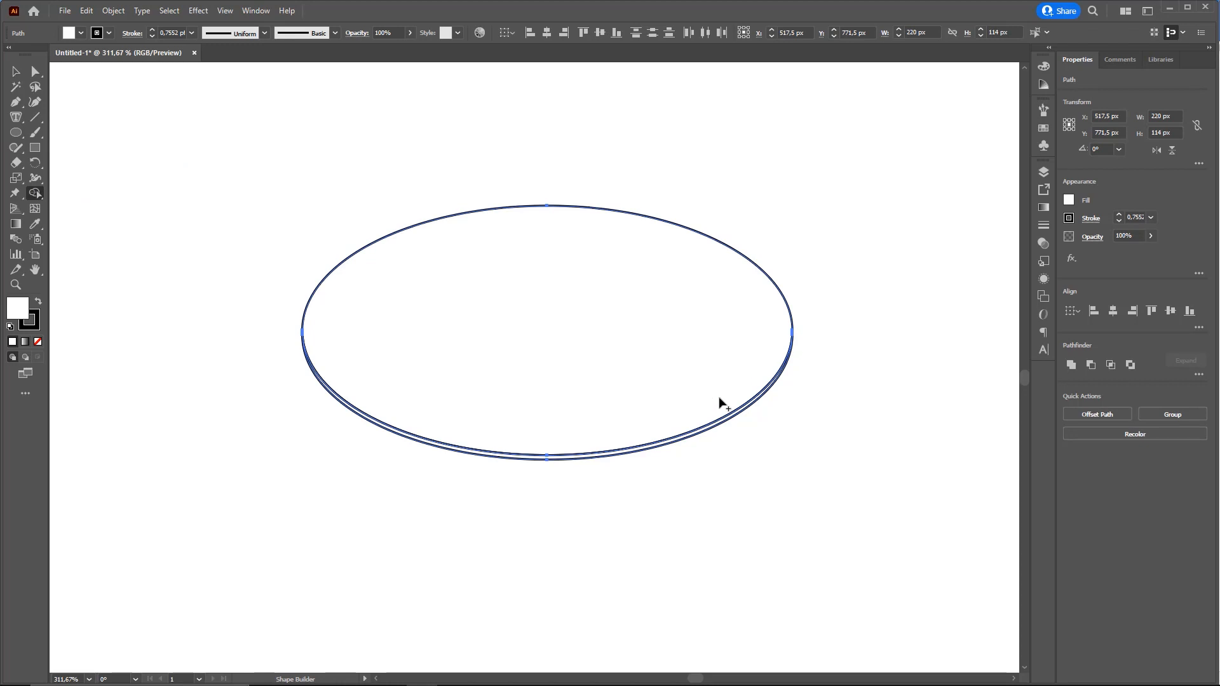
pyautogui.click(661, 444)
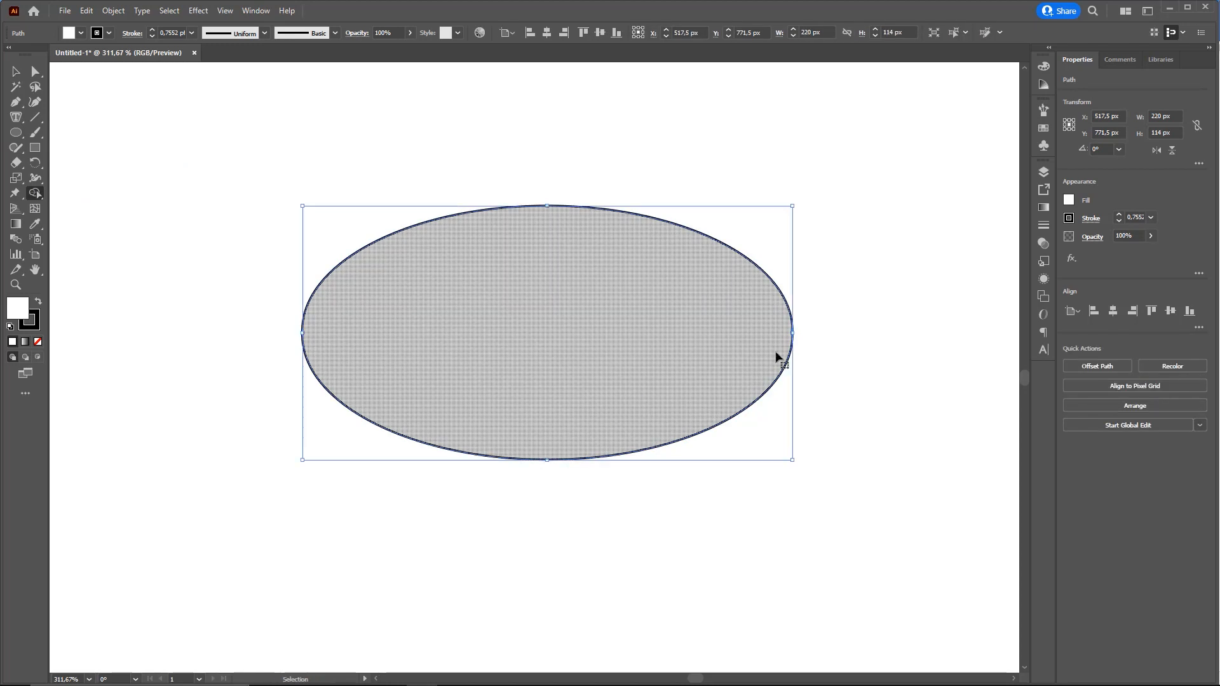
pyautogui.press('v')
pyautogui.click(816, 218)
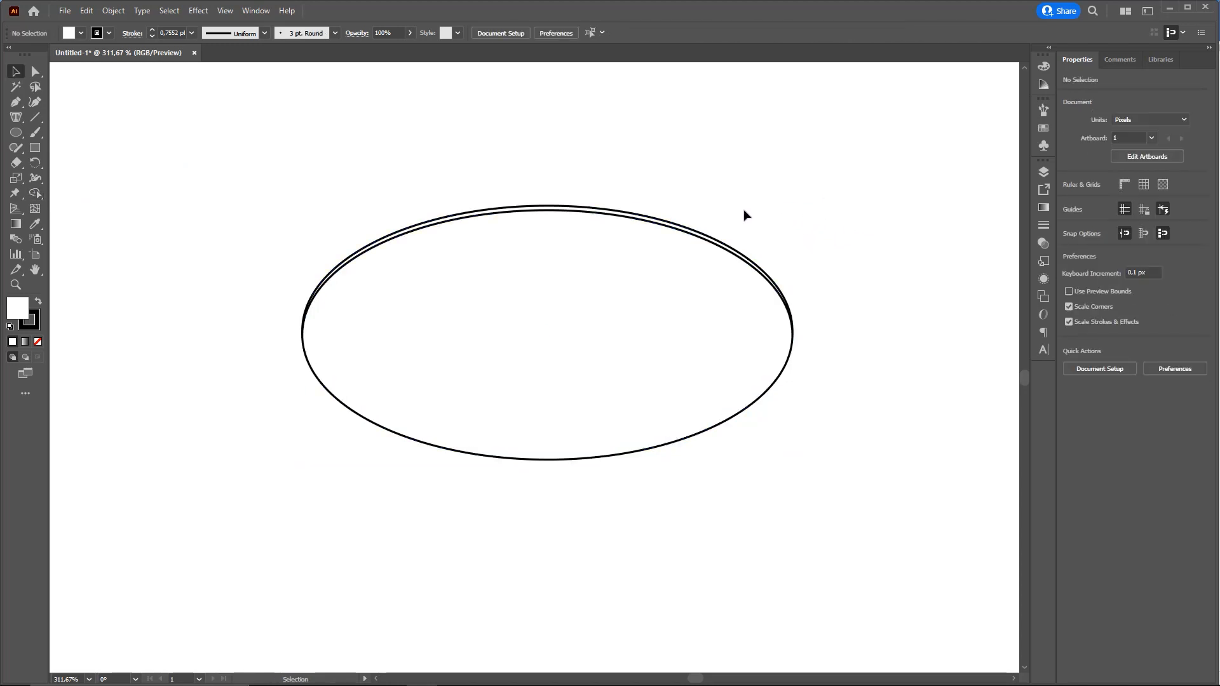
# Select both overlapping ellipses, unite them into one shape with Pathfinder, and deselect the result.
pyautogui.moveTo(260, 200); pyautogui.dragTo(853, 431)
pyautogui.hotkey('ctrl', 'shift', '3')
pyautogui.moveTo(781, 581)
pyautogui.mouseDown()
pyautogui.moveTo(1074, 67)
pyautogui.moveTo(1072, 353)
pyautogui.mouseUp()
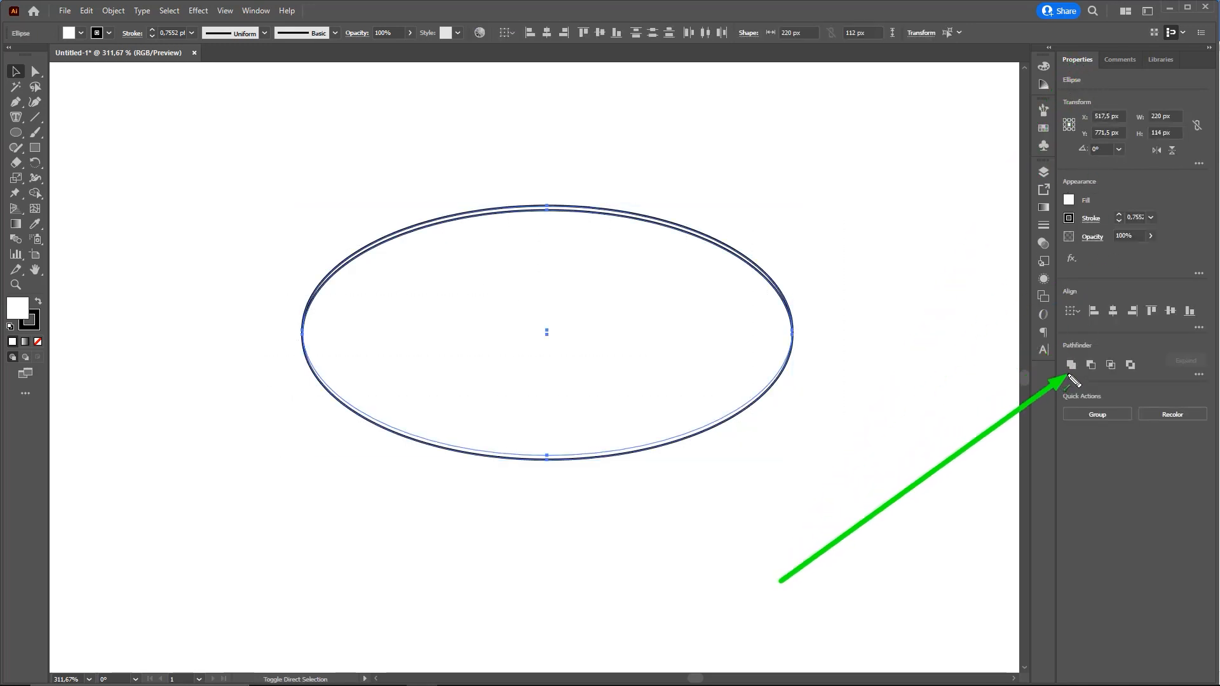
pyautogui.click(1071, 365)
pyautogui.click(845, 346)
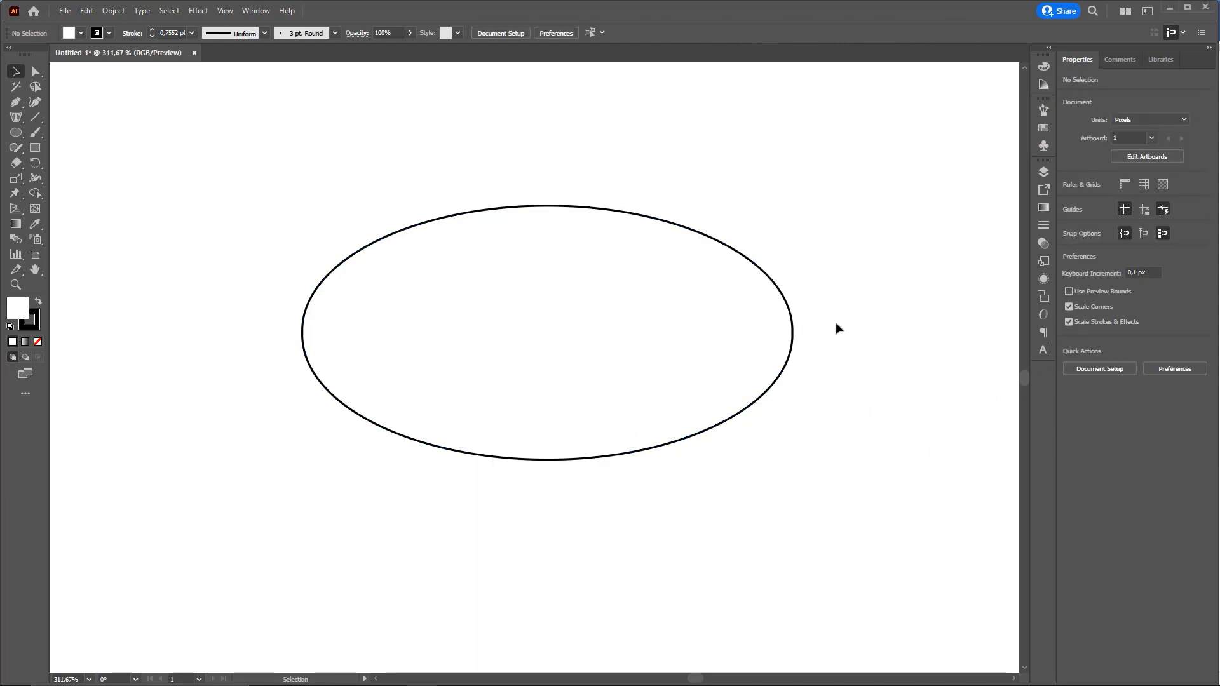
pyautogui.hotkey('ctrl', 'shift', '3')
pyautogui.press('2')
pyautogui.moveTo(902, 210)
pyautogui.mouseDown()
pyautogui.moveTo(339, 302)
pyautogui.moveTo(343, 315)
pyautogui.moveTo(313, 331)
pyautogui.moveTo(353, 337)
pyautogui.mouseUp()
pyautogui.press('Escape')
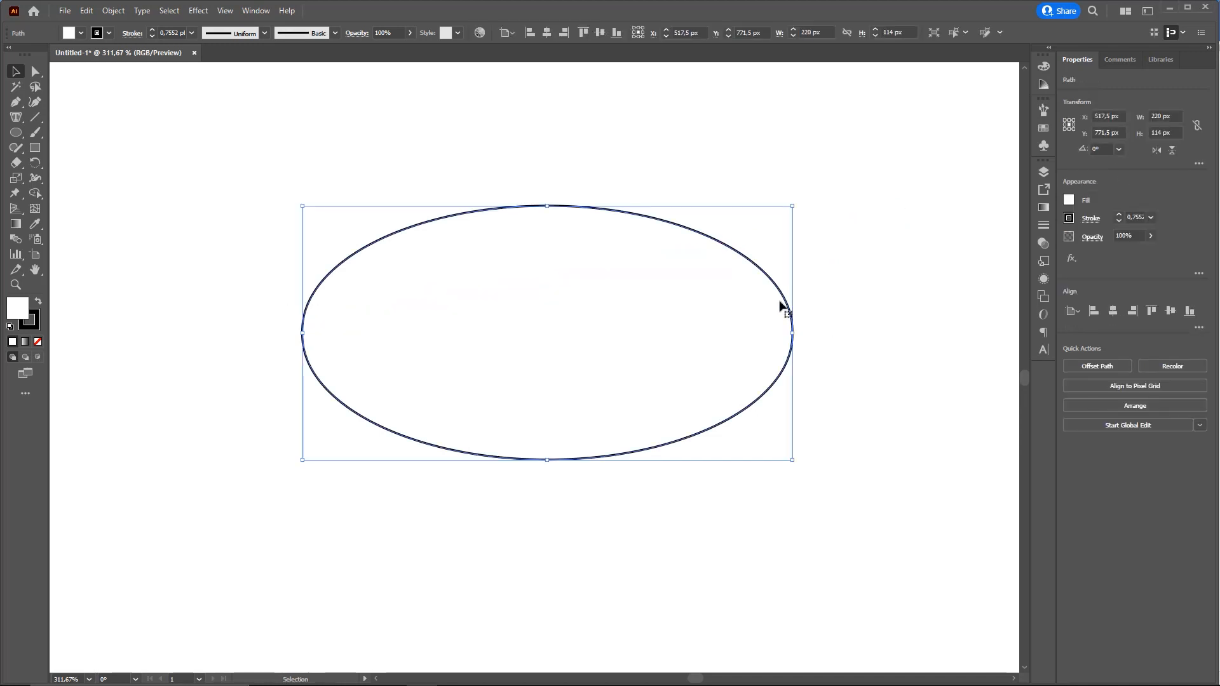
pyautogui.hotkey('ctrl', '2')
pyautogui.moveTo(370, 186)
pyautogui.mouseDown()
pyautogui.moveTo(78, 89)
pyautogui.moveTo(306, 342)
pyautogui.moveTo(642, 438)
pyautogui.mouseUp()
pyautogui.press('Escape')
# Examine the closely spaced anchor points on the united shape's left edge using Direct Selection.
pyautogui.press('z')
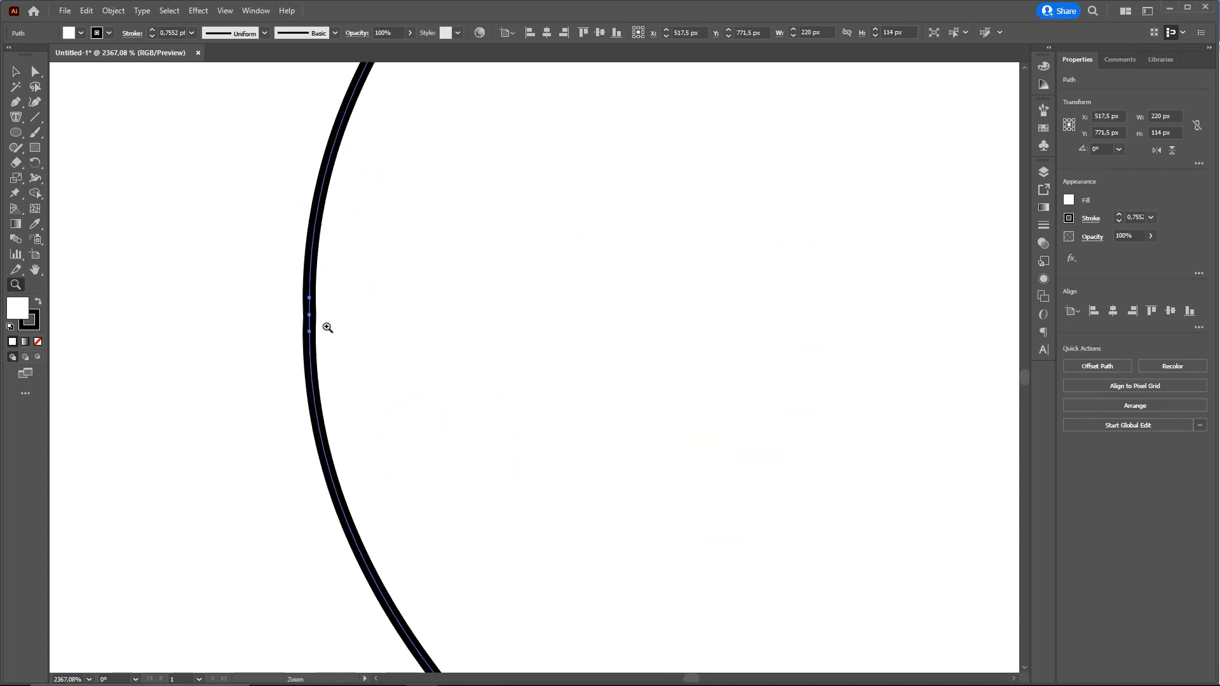
pyautogui.moveTo(327, 327); pyautogui.dragTo(382, 370)
pyautogui.press('v')
pyautogui.press('a')
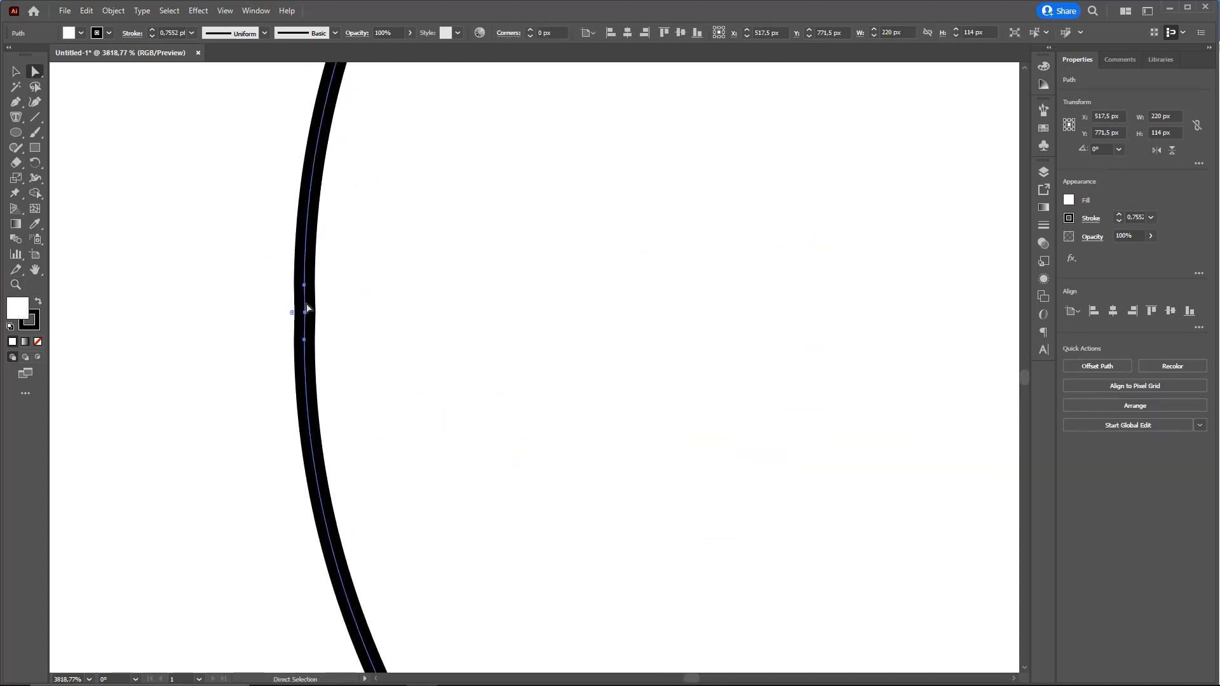
pyautogui.press('v')
pyautogui.click(253, 279)
pyautogui.click(403, 354)
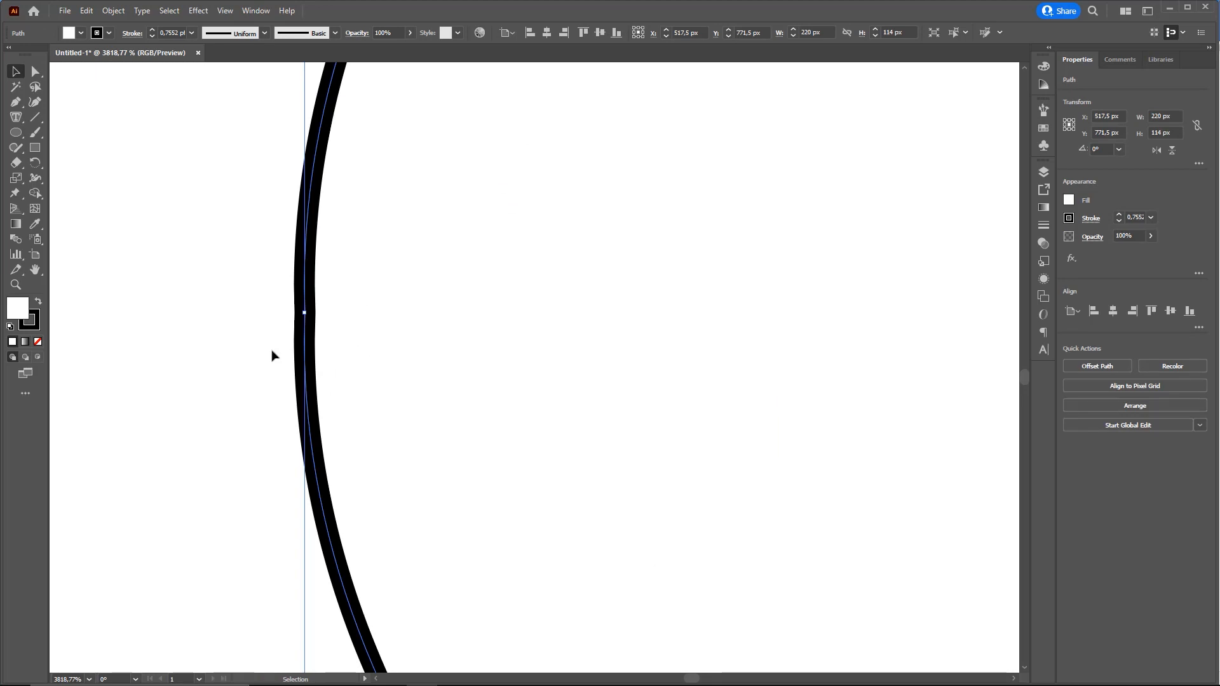
pyautogui.click(37, 74)
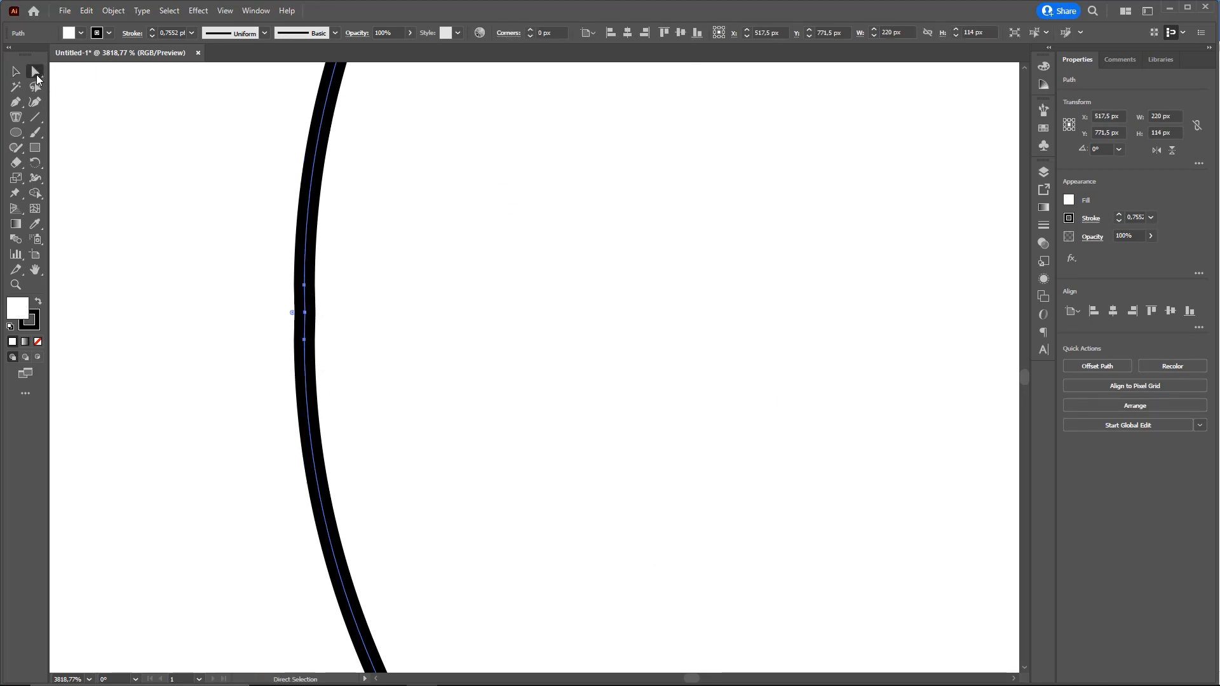
pyautogui.hotkey('ctrl', 'shift', '3')
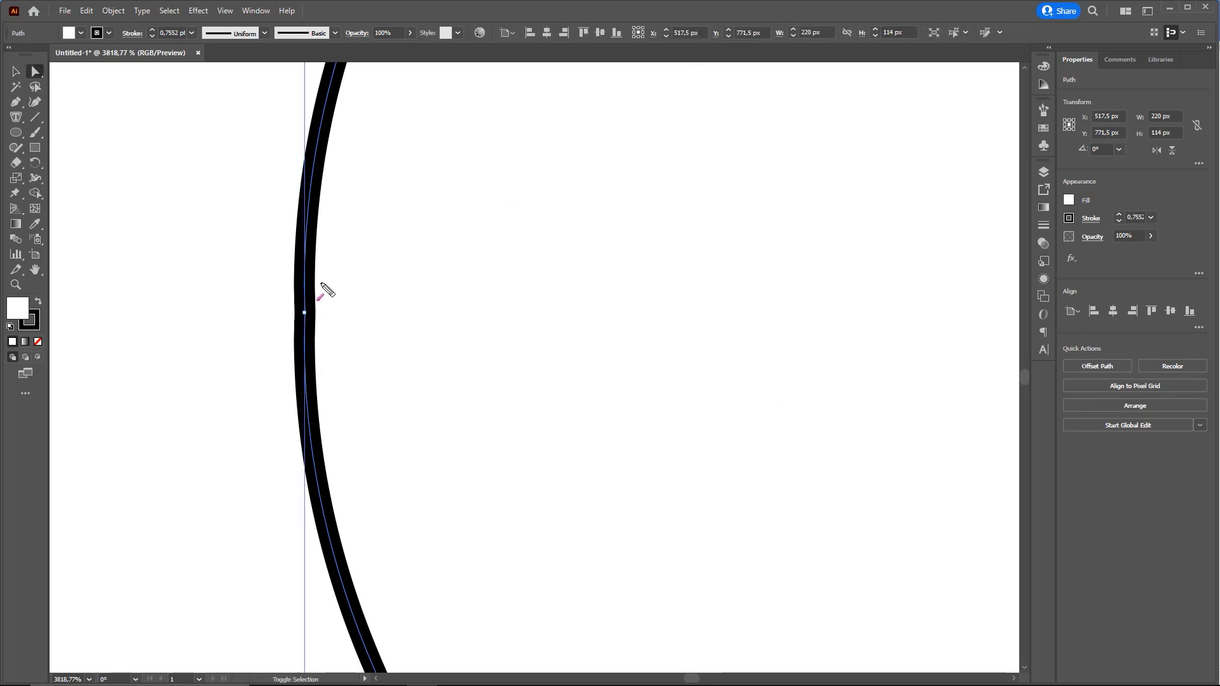
pyautogui.moveTo(317, 284); pyautogui.dragTo(319, 286)
pyautogui.moveTo(314, 318)
pyautogui.mouseDown()
pyautogui.moveTo(311, 306)
pyautogui.moveTo(316, 317)
pyautogui.mouseUp()
pyautogui.moveTo(315, 331)
pyautogui.mouseDown()
pyautogui.moveTo(285, 347)
pyautogui.moveTo(317, 346)
pyautogui.mouseUp()
pyautogui.press('Escape')
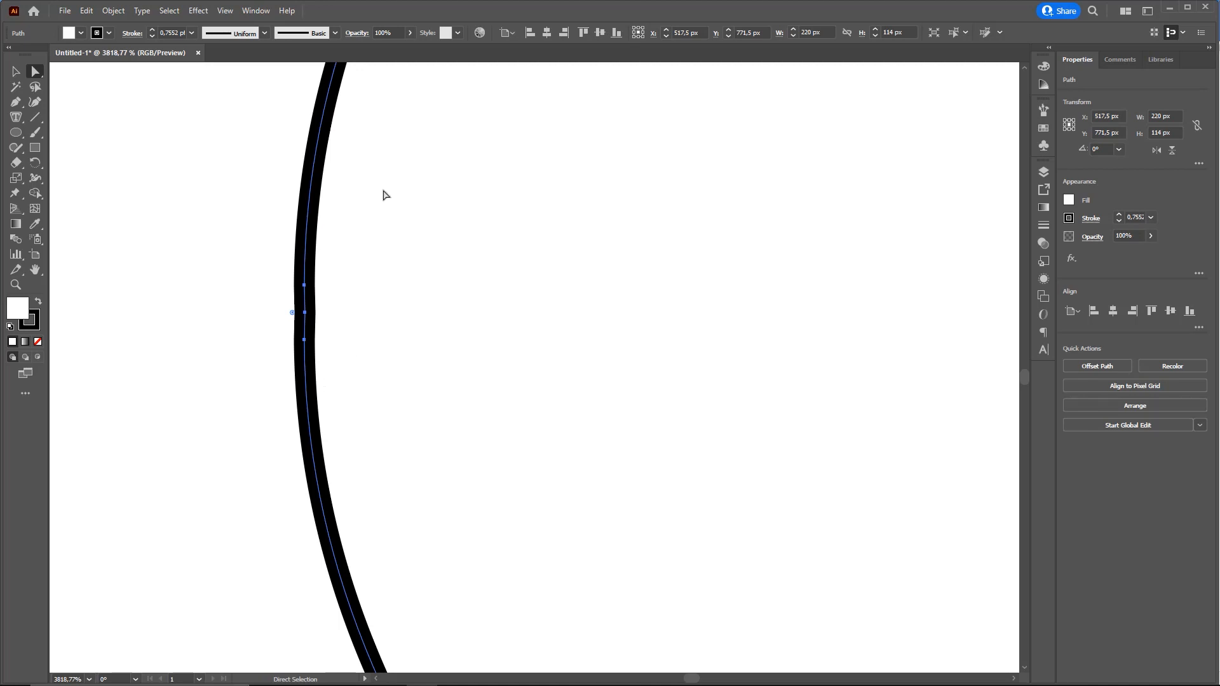
# Remove the middle anchor point from the united shape's left edge with the Delete Anchor Point tool.
pyautogui.click(302, 249)
pyautogui.hotkey('ctrl', 'shift', '3')
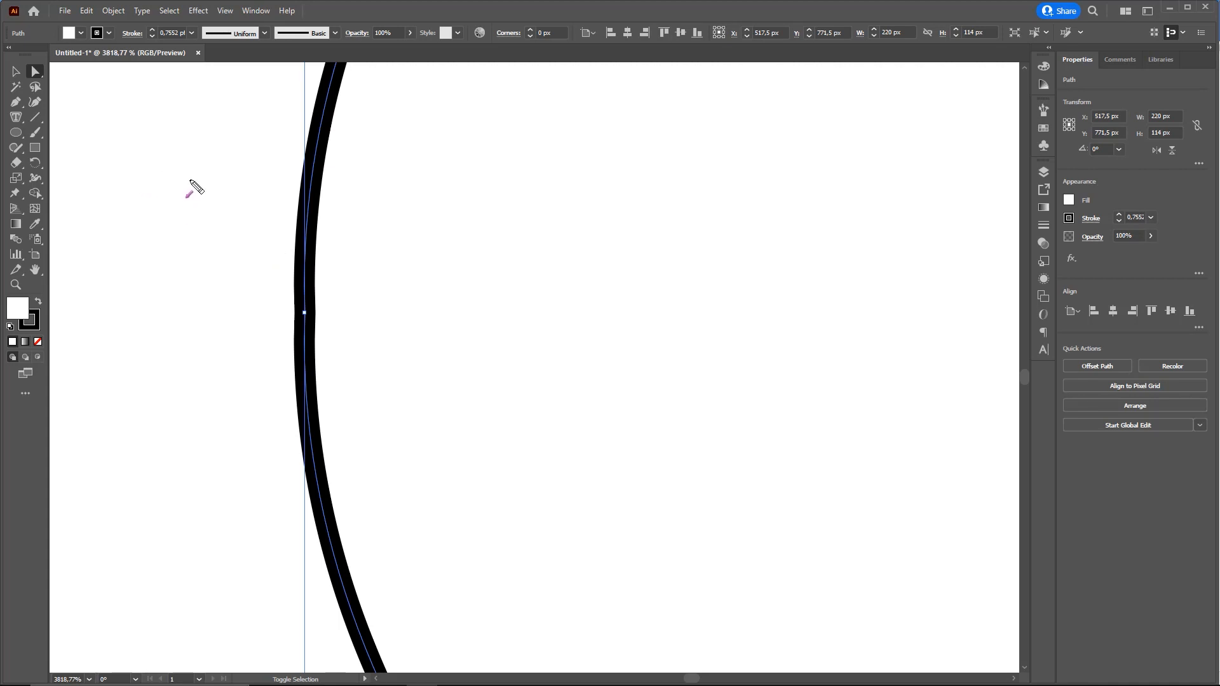
pyautogui.moveTo(230, 196); pyautogui.dragTo(17, 104)
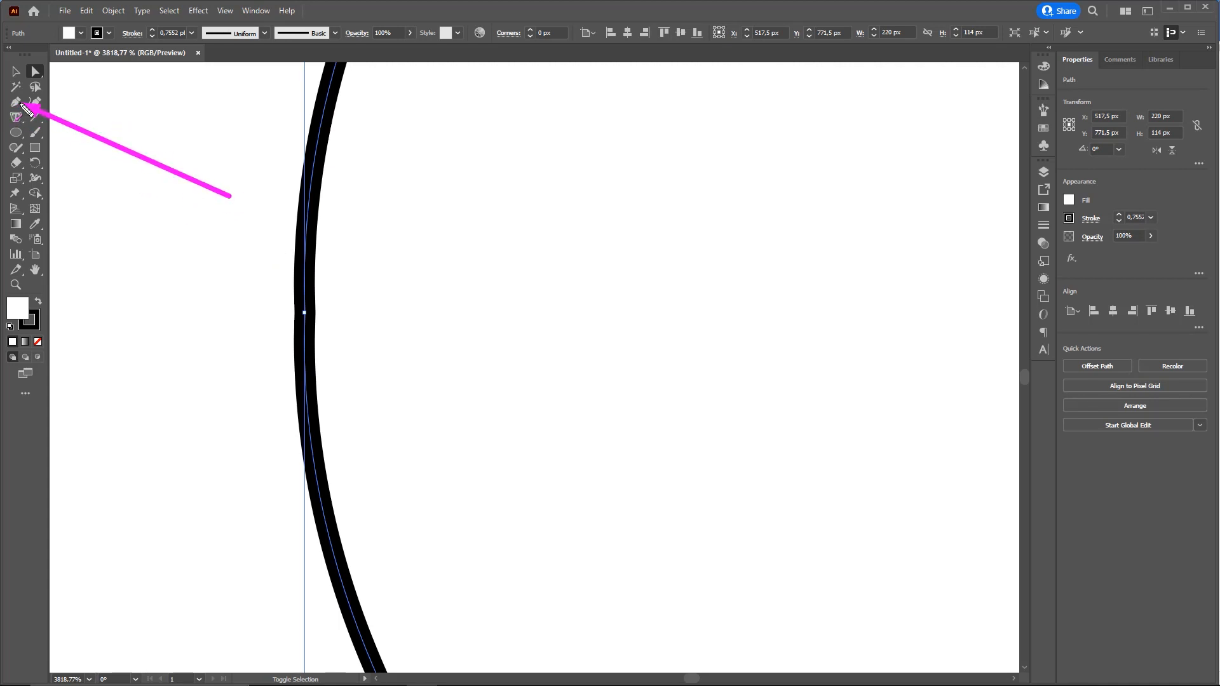
pyautogui.press('Escape')
pyautogui.click(17, 104)
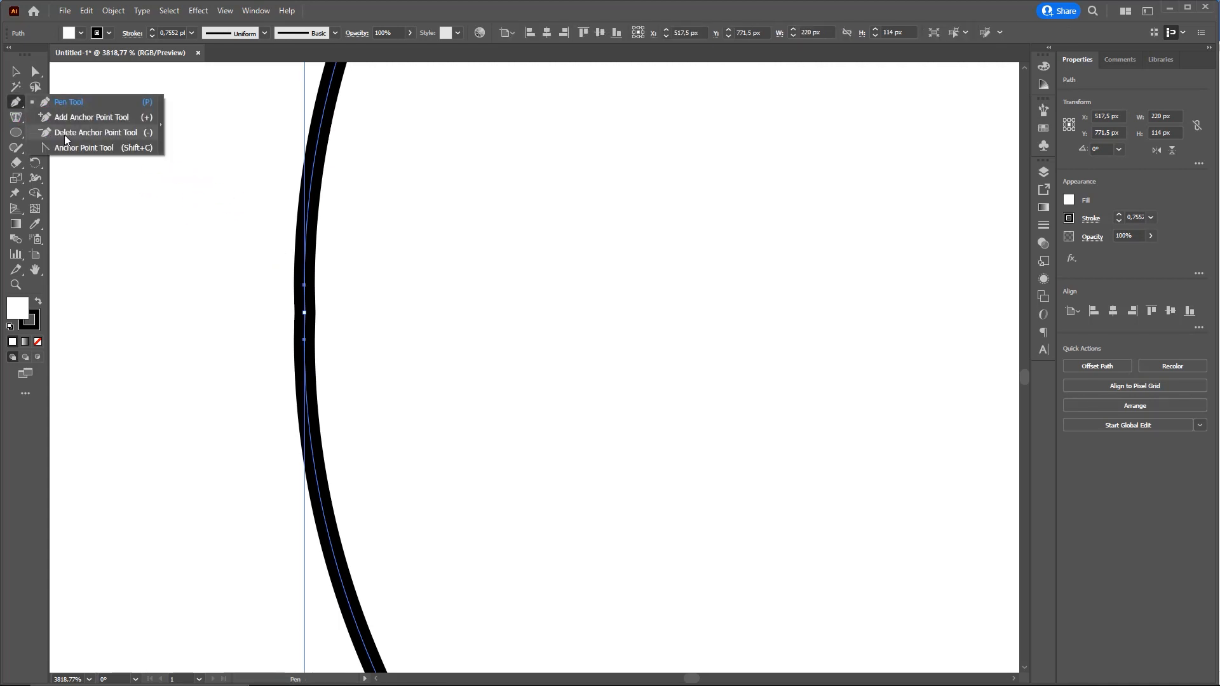
pyautogui.click(134, 136)
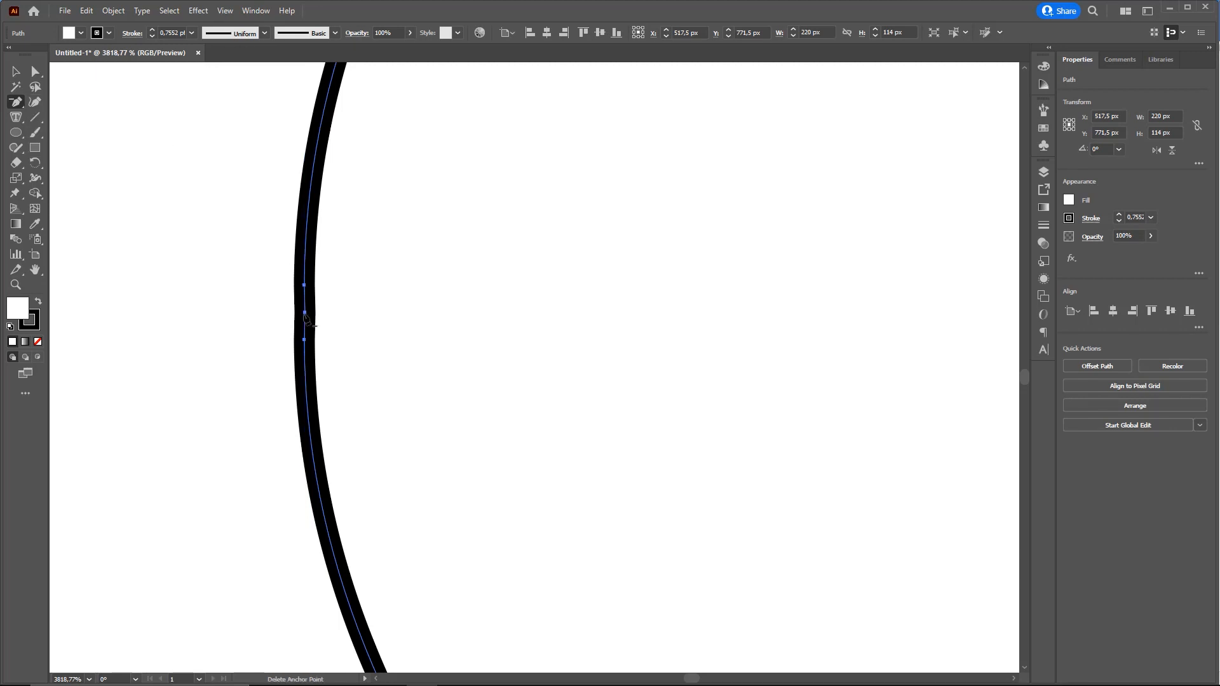
pyautogui.click(305, 314)
# Remove the matching middle anchor point from the united shape's right edge and bring the whole ellipse back into view.
pyautogui.press('z')
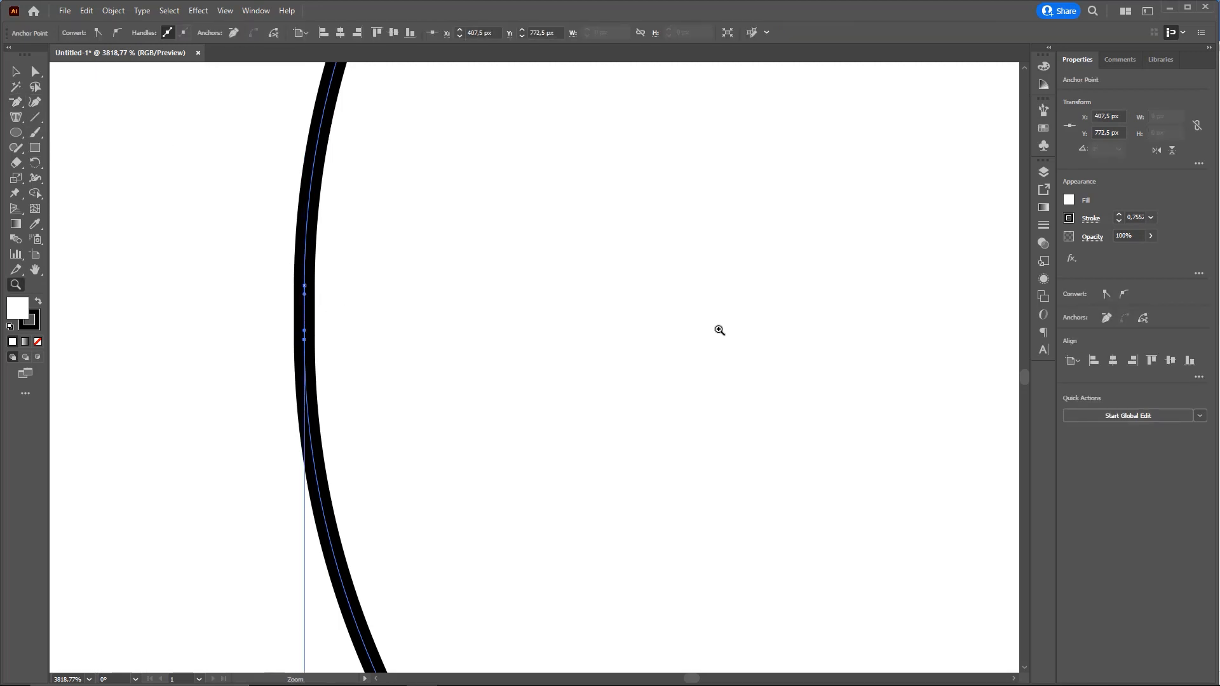
pyautogui.moveTo(720, 330); pyautogui.dragTo(972, 440)
pyautogui.click(17, 106)
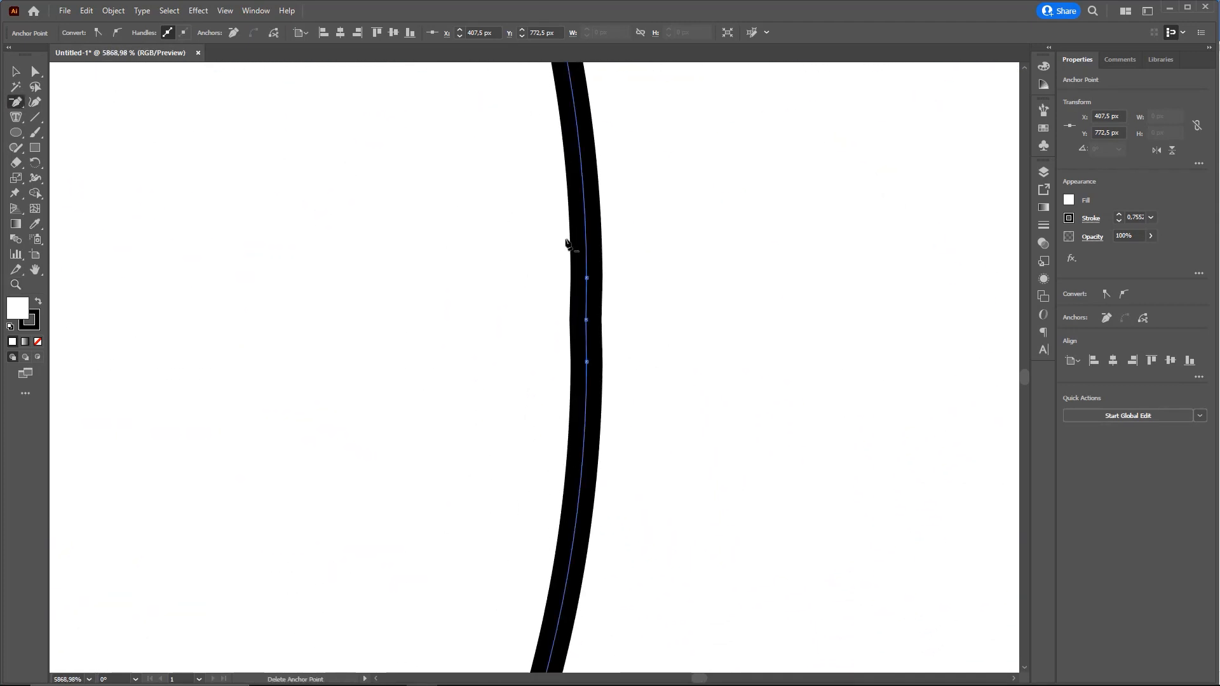
pyautogui.click(586, 320)
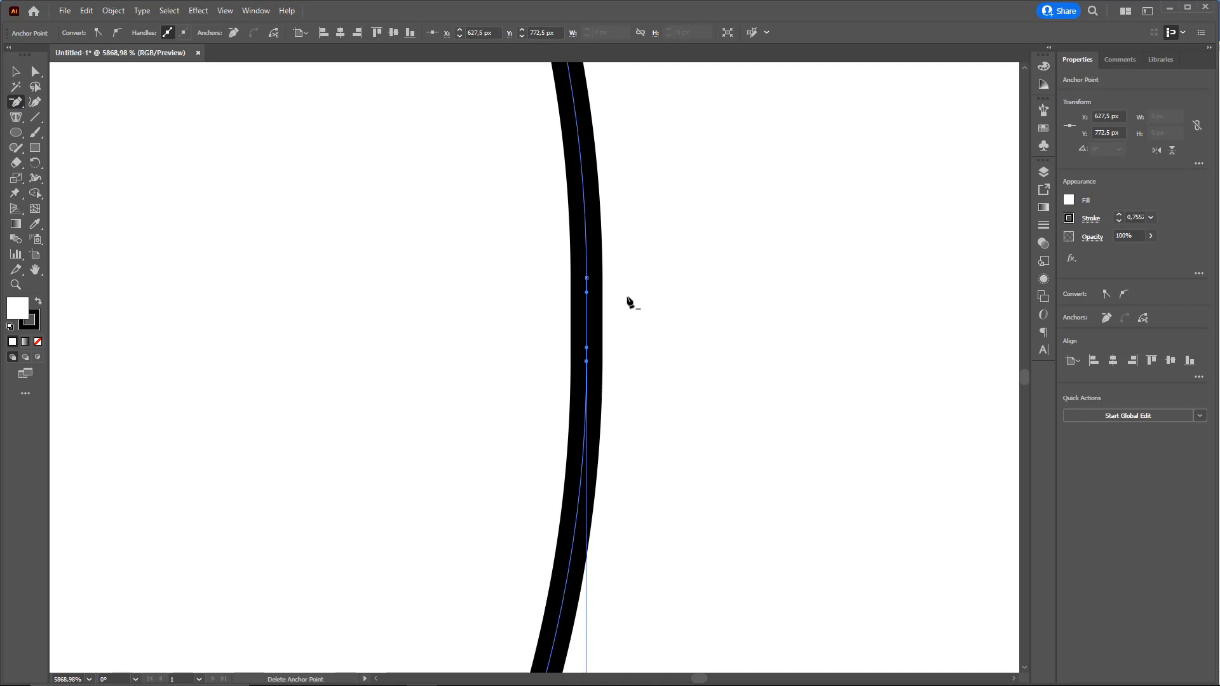
pyautogui.hotkey('ctrl', '0')
pyautogui.moveTo(552, 515); pyautogui.dragTo(863, 561)
pyautogui.moveTo(633, 461); pyautogui.dragTo(627, 405)
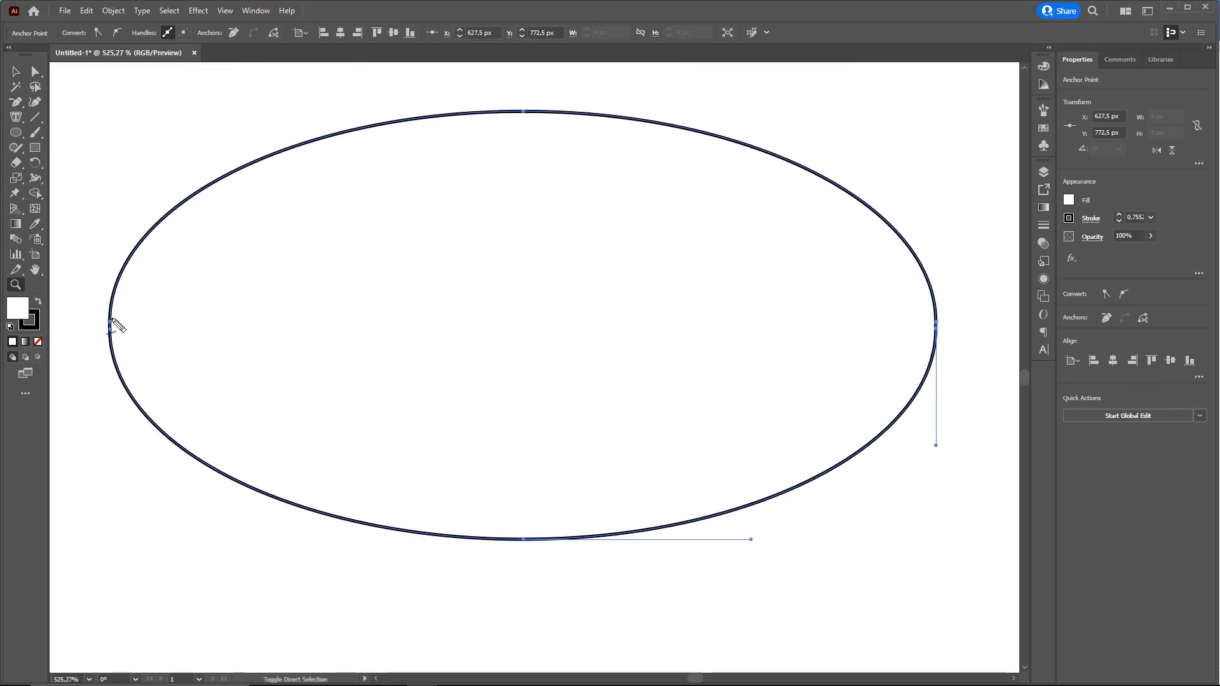
# Select the lower anchor points on the ellipse shape's left and right edges plus its bottom anchor with Direct Selection.
pyautogui.moveTo(109, 333); pyautogui.dragTo(117, 334)
pyautogui.moveTo(938, 322); pyautogui.dragTo(936, 320)
pyautogui.moveTo(117, 342); pyautogui.dragTo(312, 350)
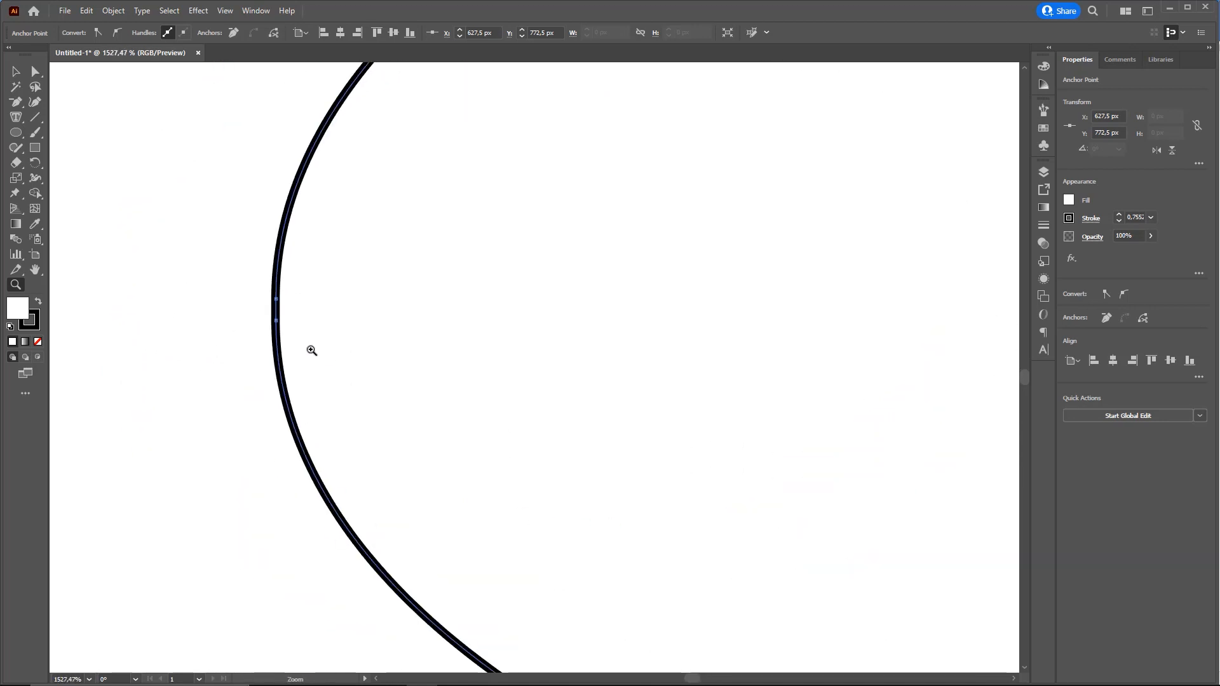
pyautogui.click(35, 72)
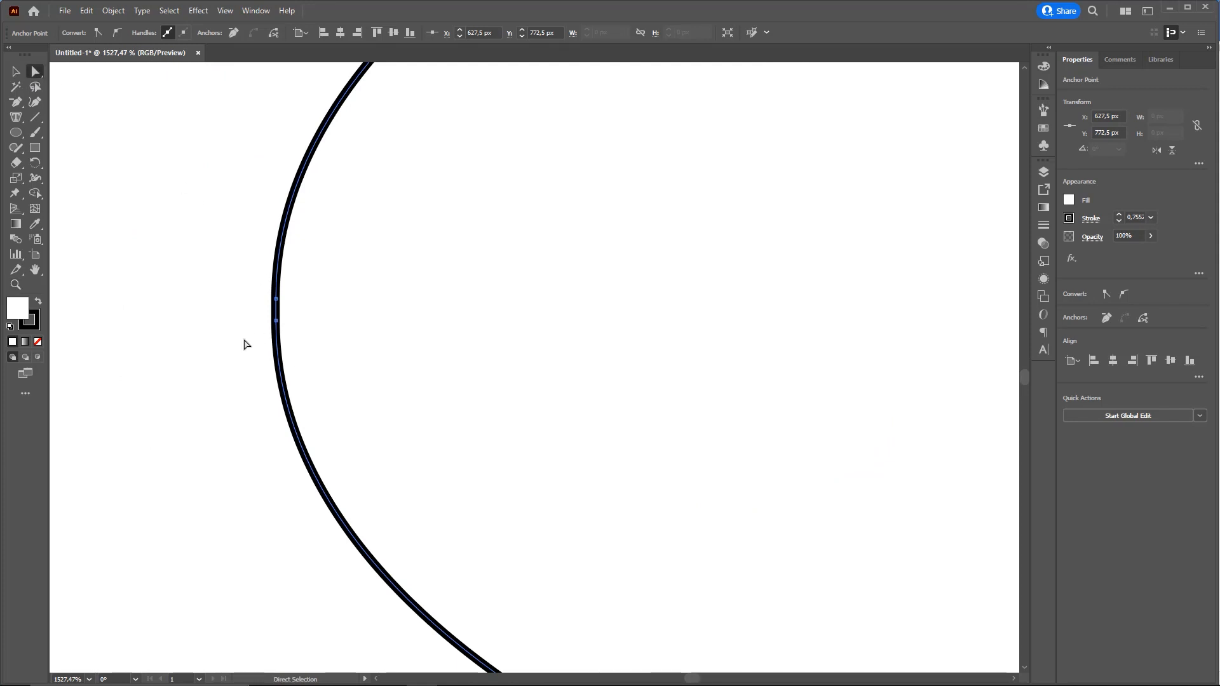
pyautogui.moveTo(232, 376); pyautogui.dragTo(282, 335)
pyautogui.moveTo(864, 589); pyautogui.dragTo(496, 37)
pyautogui.moveTo(892, 394); pyautogui.dragTo(168, 442)
pyautogui.moveTo(522, 367); pyautogui.dragTo(644, 356)
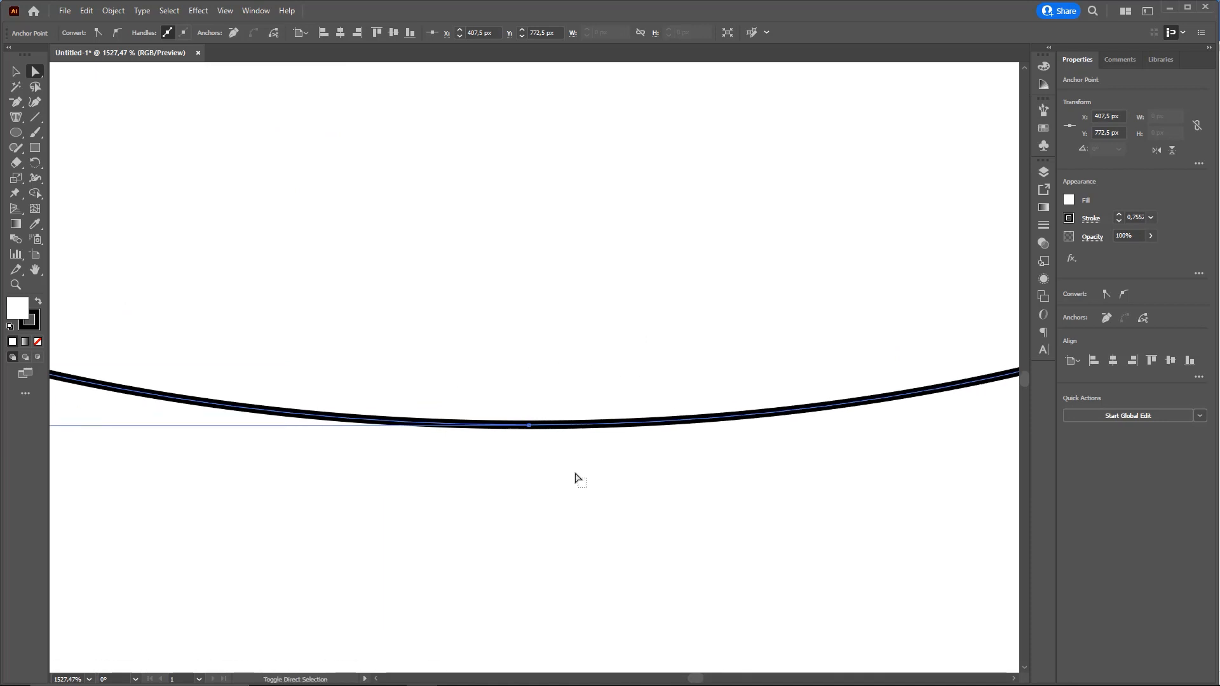
pyautogui.moveTo(584, 488); pyautogui.dragTo(448, 348)
pyautogui.moveTo(821, 325); pyautogui.dragTo(666, 256)
pyautogui.hotkey('ctrl', '-')
pyautogui.hotkey('ctrl', '-')
pyautogui.hotkey('ctrl', '-')
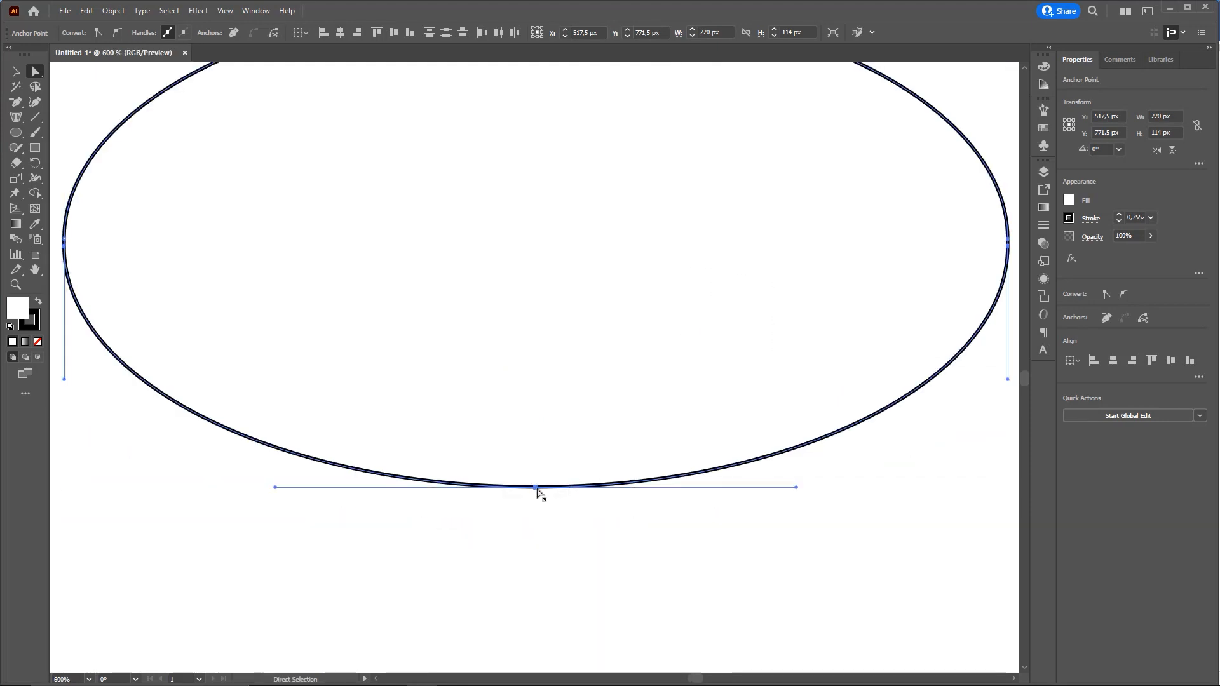
# Move the three selected lower anchors straight down about 4 px to form short vertical sides, and deselect the shape.
pyautogui.moveTo(536, 487)
pyautogui.mouseDown()
pyautogui.moveTo(536, 506)
pyautogui.moveTo(533, 478)
pyautogui.mouseUp()
pyautogui.press('z')
pyautogui.hotkey('ctrl', 'z')
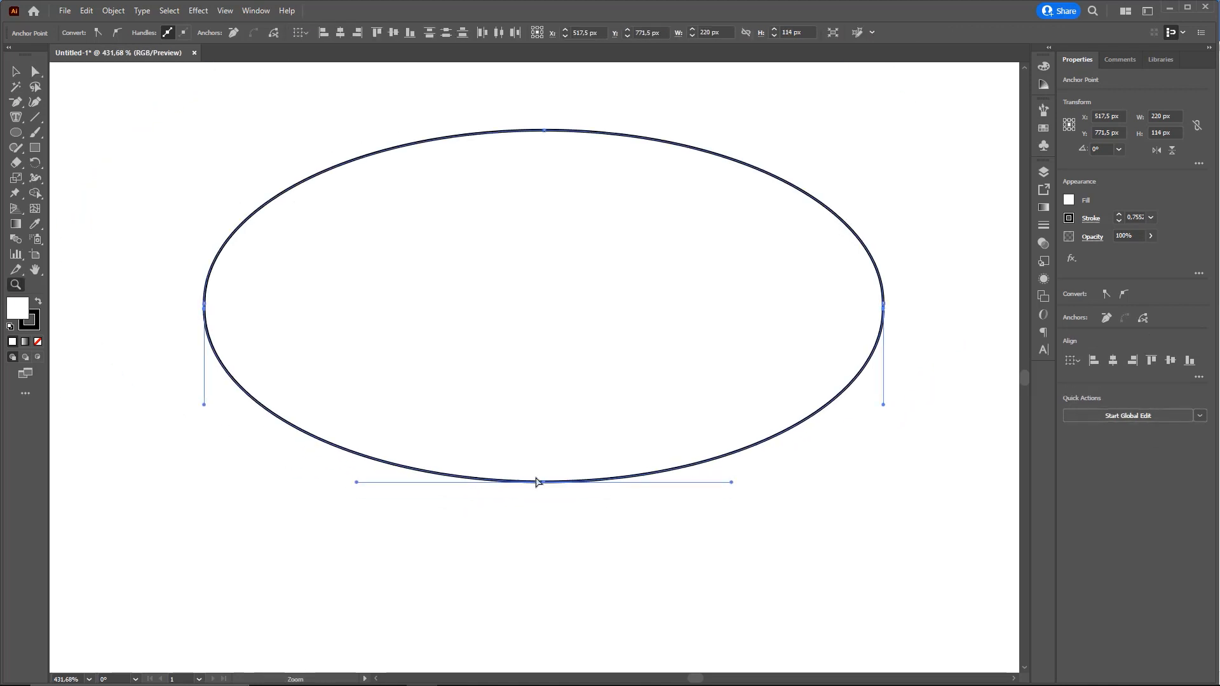
pyautogui.hotkey('ctrl', 'z')
pyautogui.hotkey('ctrl', '-')
pyautogui.press('v')
pyautogui.click(889, 358)
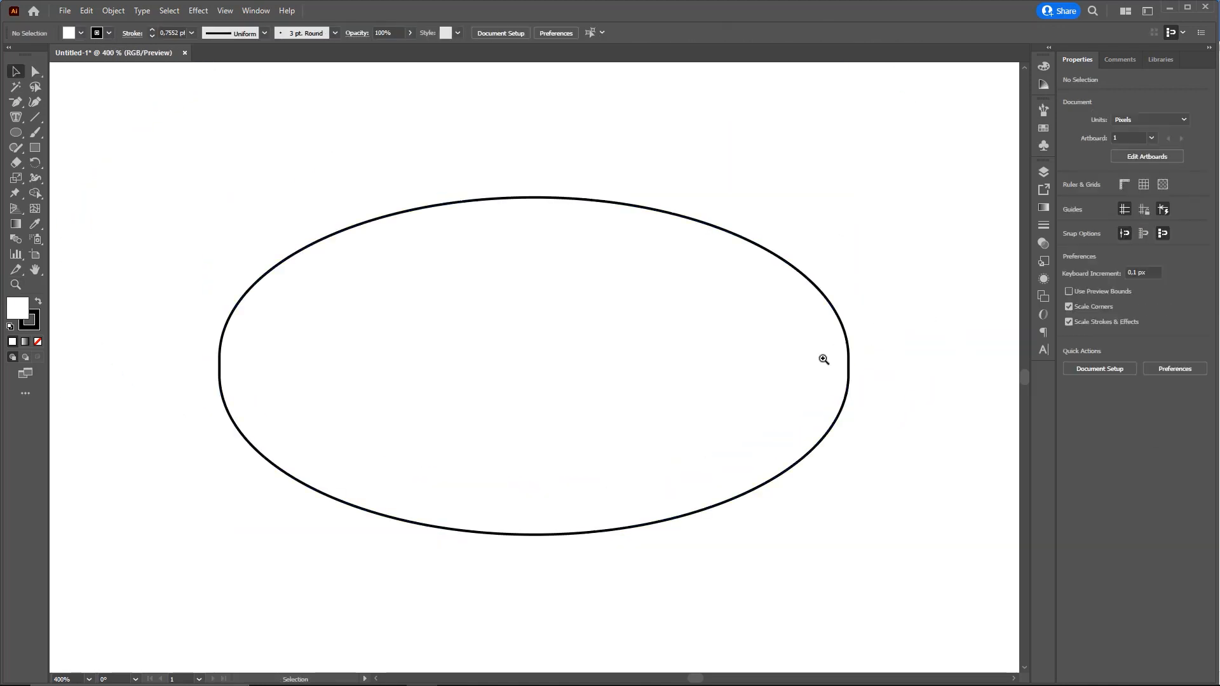
# Place a copy of the rounded ellipse shape 12 px straight above the original.
pyautogui.press('z')
pyautogui.press('space')
pyautogui.moveTo(812, 360); pyautogui.dragTo(658, 379)
pyautogui.press('v')
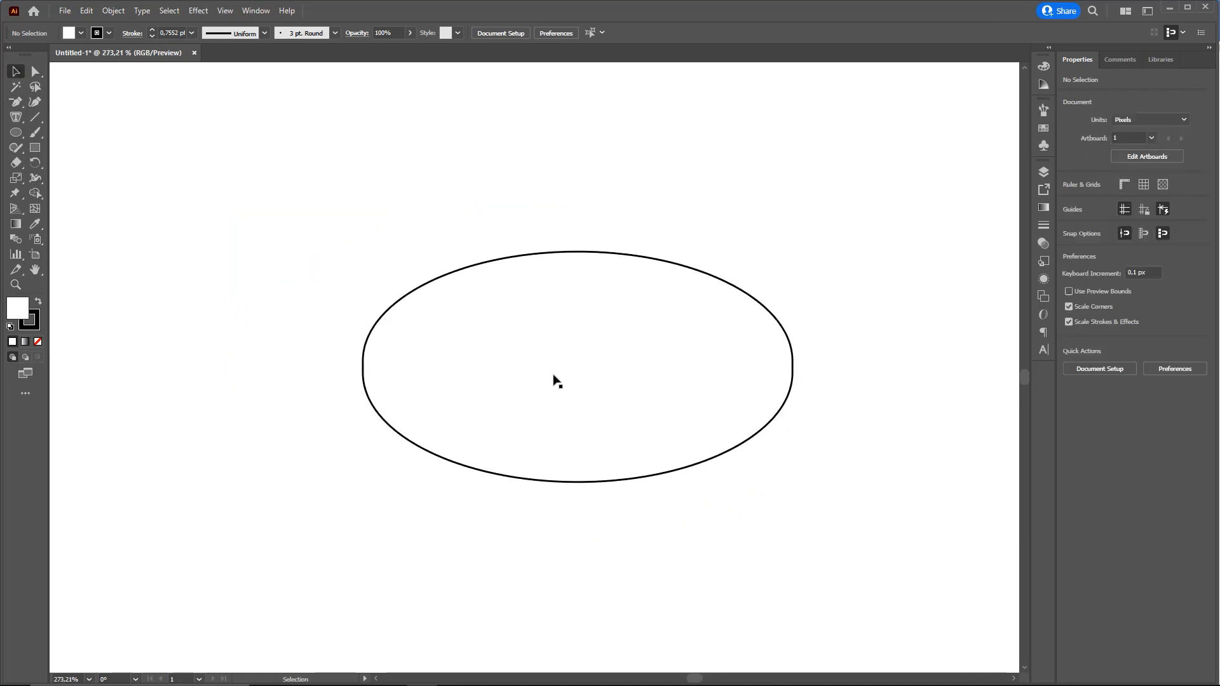
pyautogui.moveTo(554, 380); pyautogui.dragTo(555, 360)
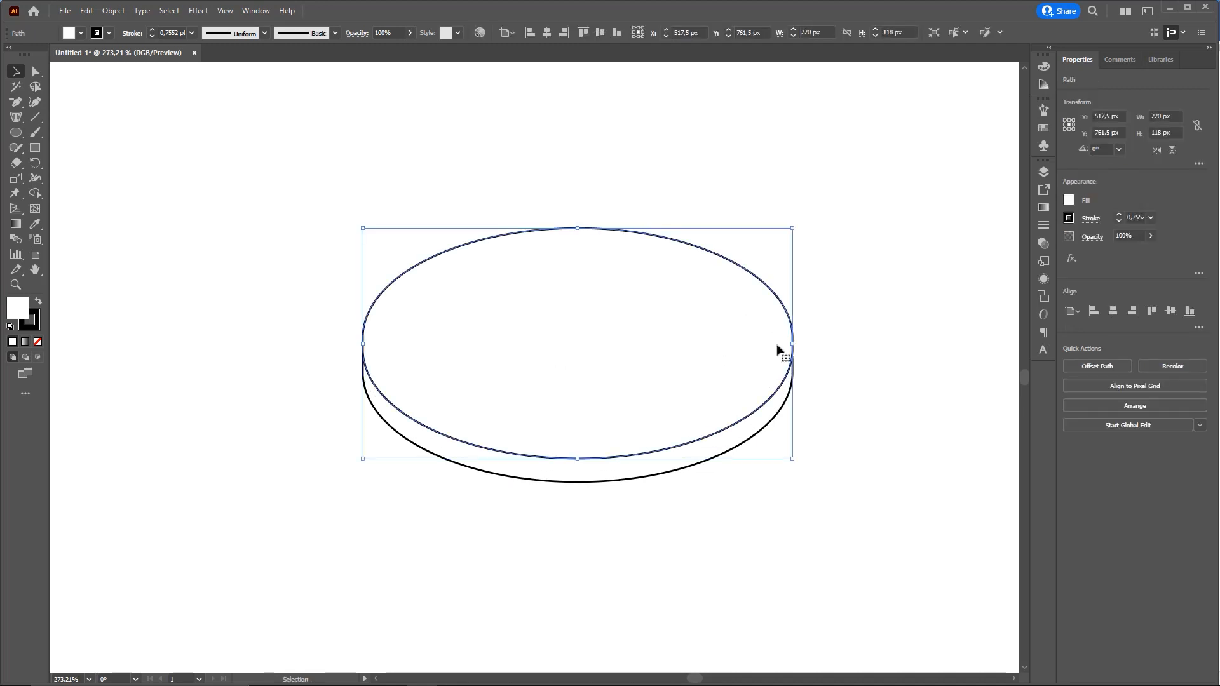
# Select both ellipse shapes, remove the upper crescent with the Shape Builder tool, and deselect the resulting disc.
pyautogui.moveTo(293, 213); pyautogui.dragTo(855, 593)
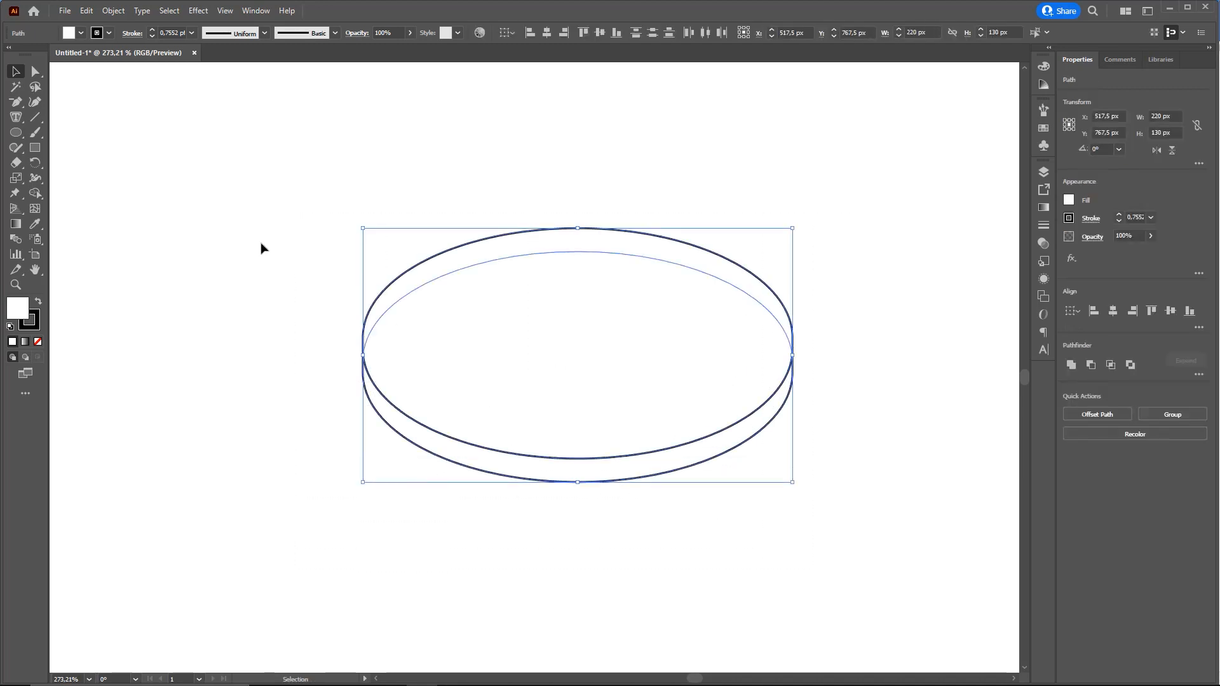
pyautogui.click(34, 195)
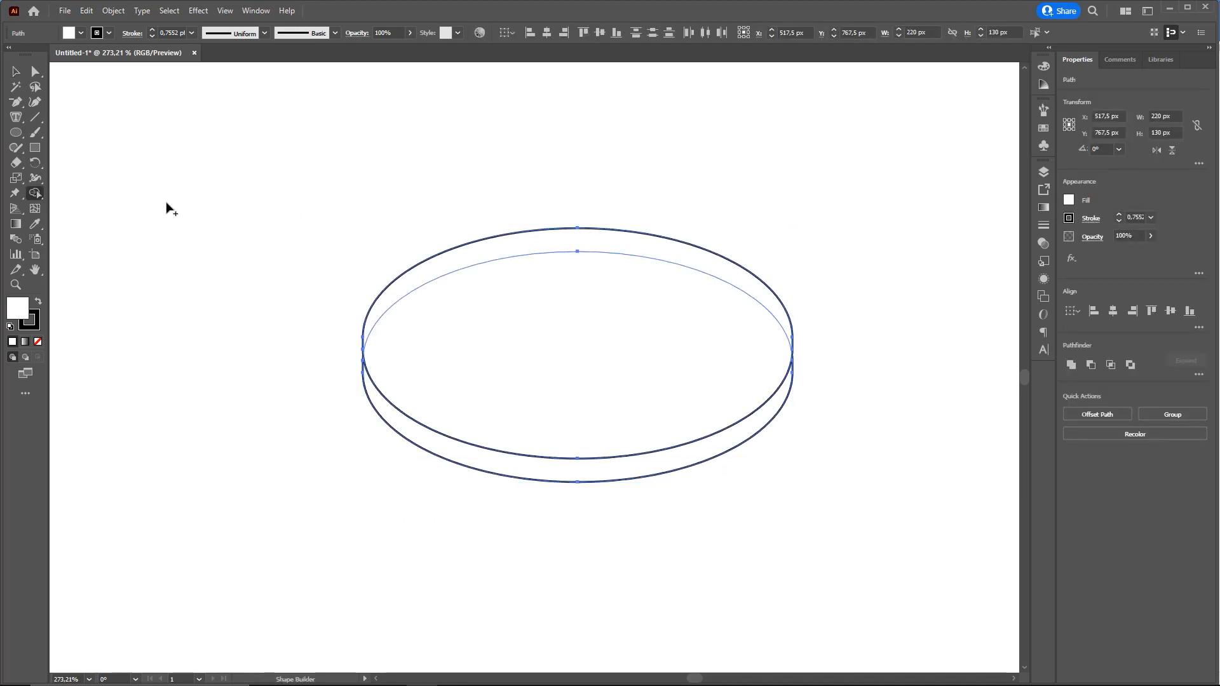
pyautogui.keyDown('alt'); pyautogui.click(439, 271); pyautogui.keyUp('alt')
pyautogui.press('v')
pyautogui.hotkey('ctrl', 'shift', 'a')
# Select the disc's top face and its side and group them.
pyautogui.moveTo(595, 391); pyautogui.dragTo(487, 434)
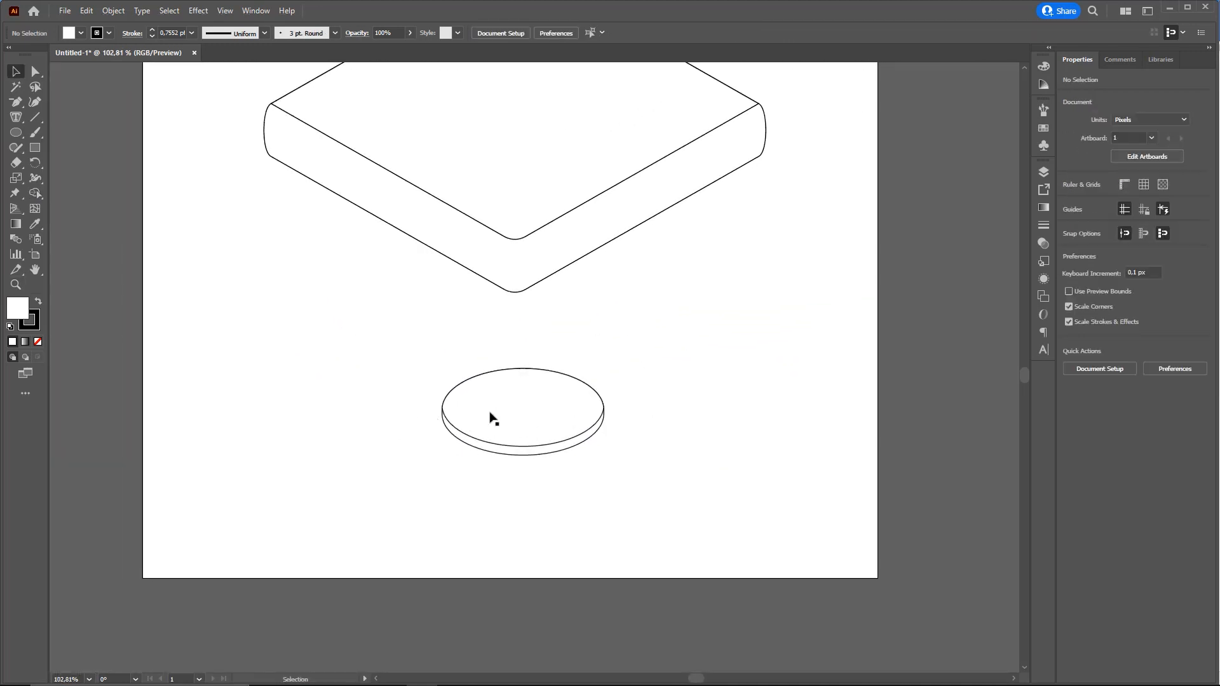
pyautogui.moveTo(621, 348); pyautogui.dragTo(556, 458)
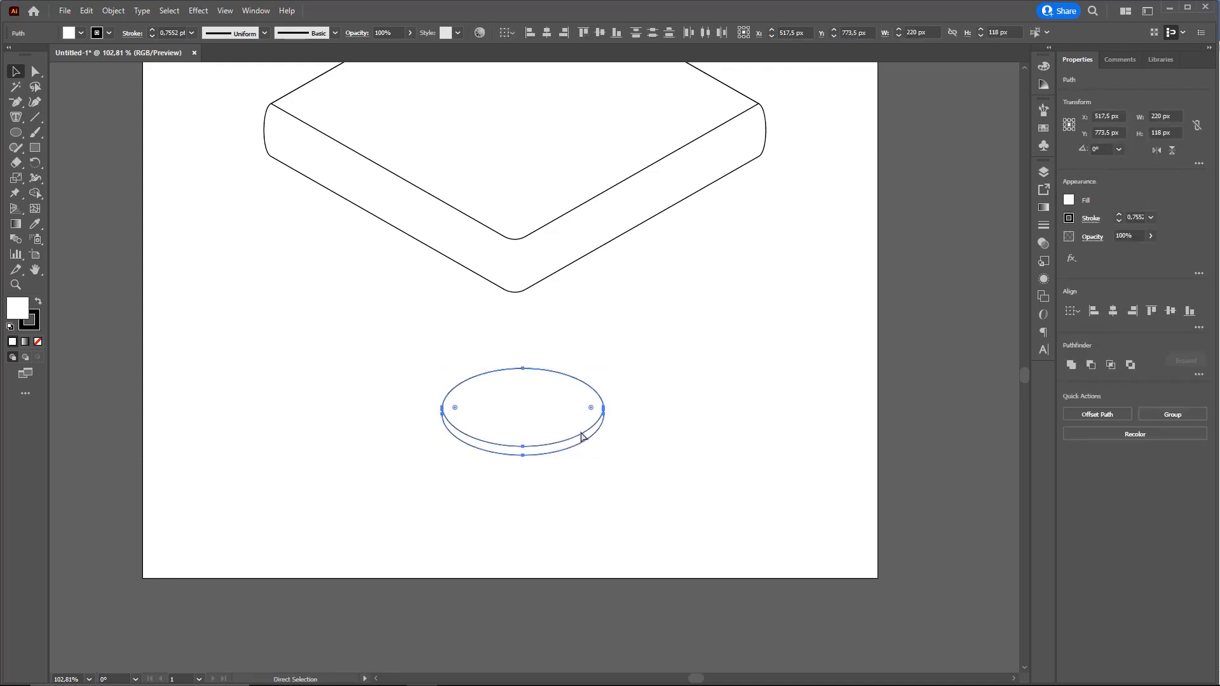
pyautogui.hotkey('ctrl', 'g')
# Arrange three copies of the grouped disc around the slab's left, right and front lower edges.
pyautogui.scroll(1, 582, 418)
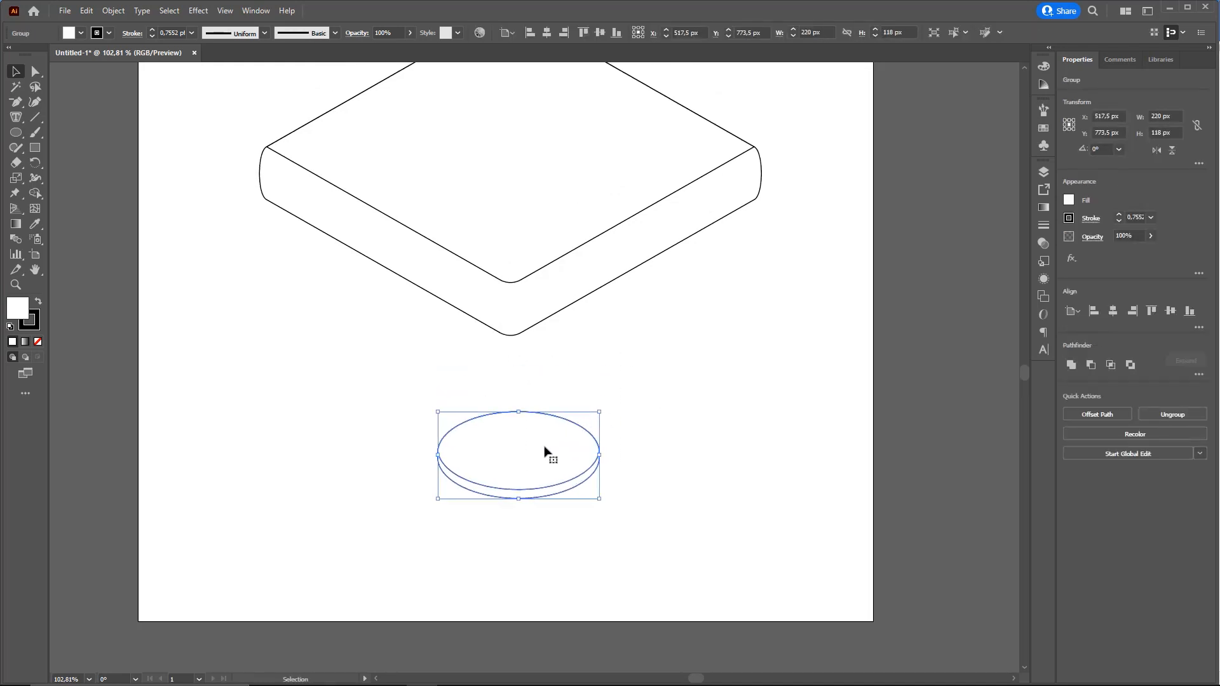
pyautogui.moveTo(545, 451); pyautogui.dragTo(685, 263)
pyautogui.moveTo(648, 390); pyautogui.dragTo(636, 448)
pyautogui.moveTo(636, 448); pyautogui.dragTo(650, 383)
pyautogui.press('v')
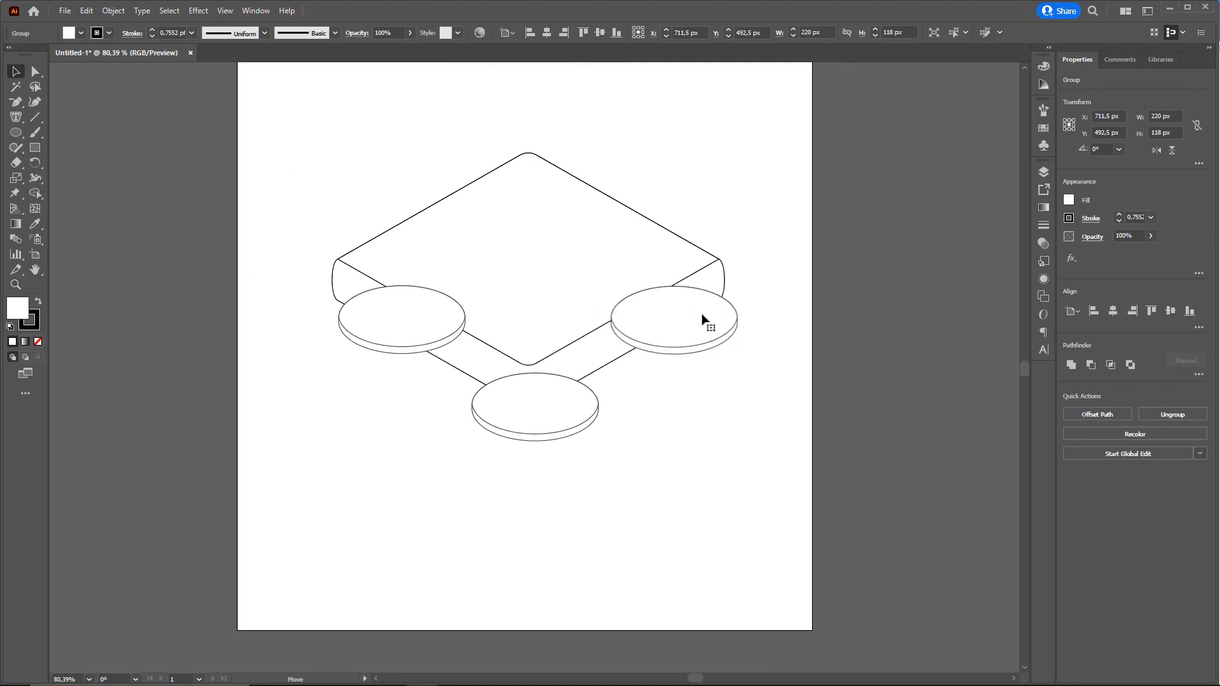
# Fine-tune the positions of the front and left discs beneath the slab and deselect.
pyautogui.click(729, 412)
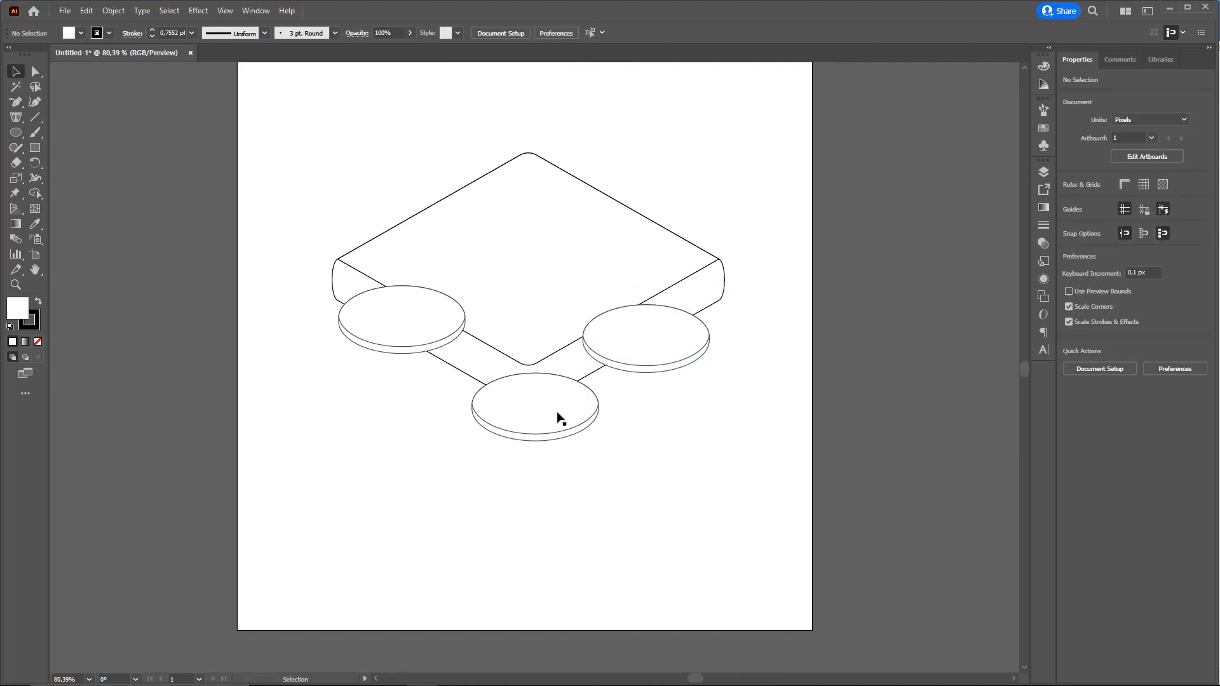
pyautogui.moveTo(577, 407); pyautogui.dragTo(580, 402)
pyautogui.click(914, 390)
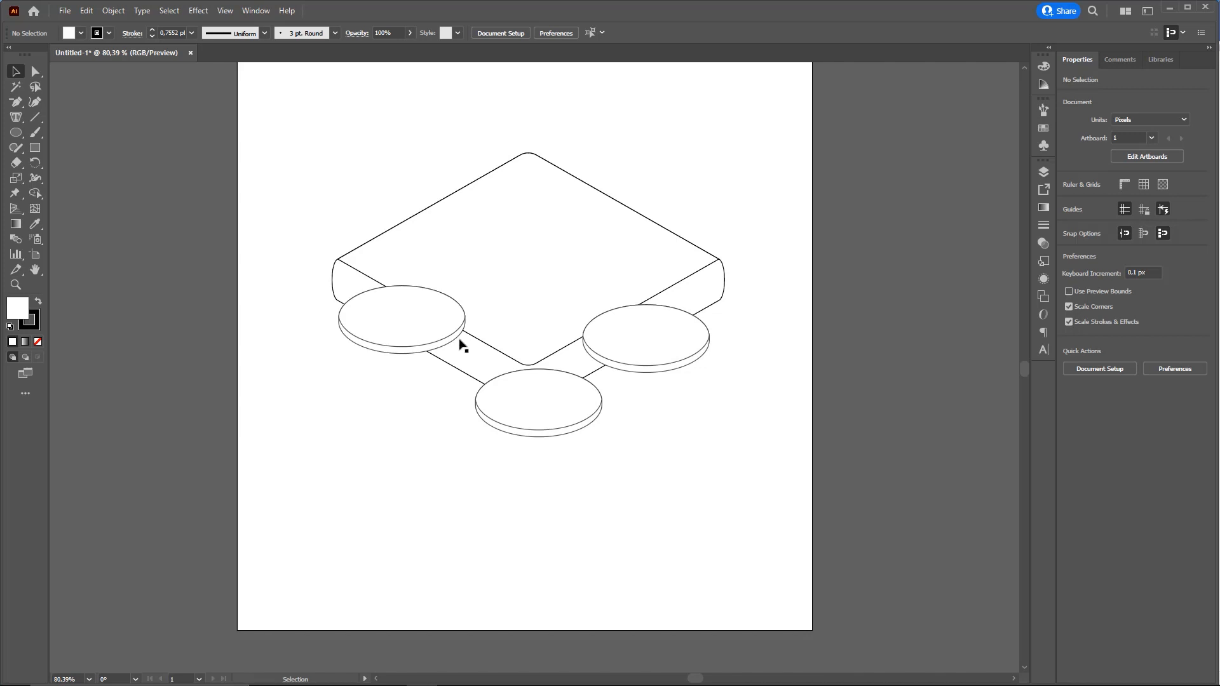
pyautogui.moveTo(368, 342); pyautogui.dragTo(371, 340)
pyautogui.click(519, 460)
# Bring the grouped slab to the front of the three discs and deselect it.
pyautogui.click(629, 249)
pyautogui.rightClick(574, 256)
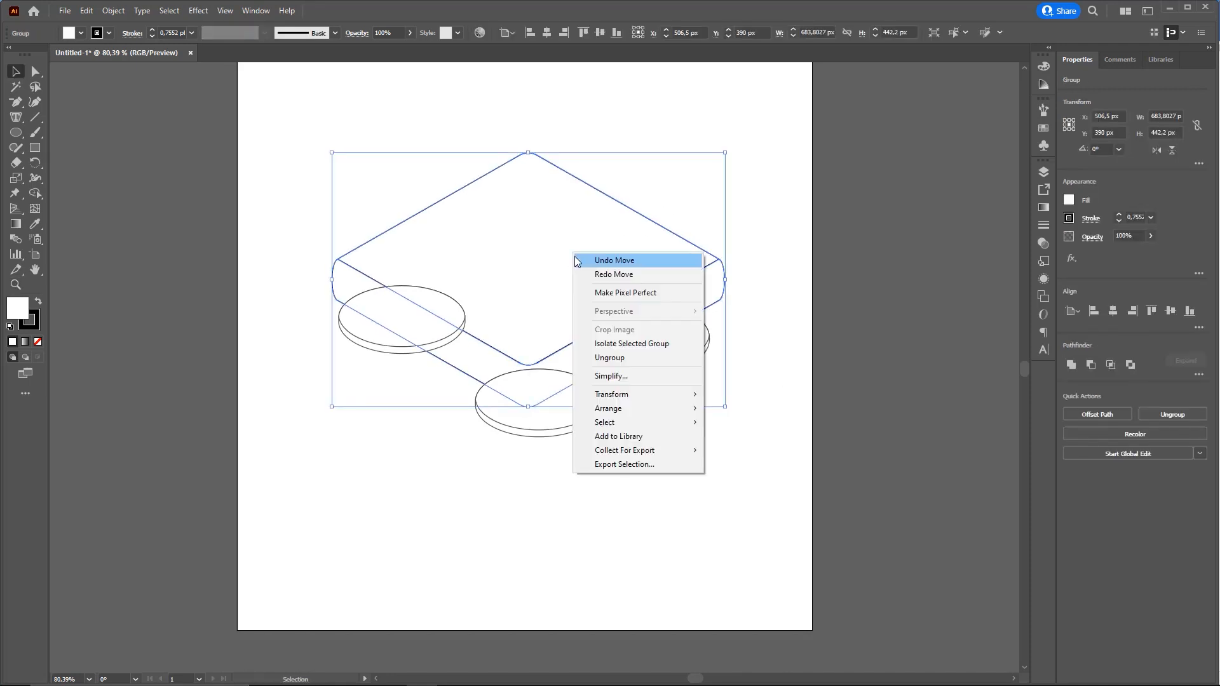
pyautogui.moveTo(626, 406)
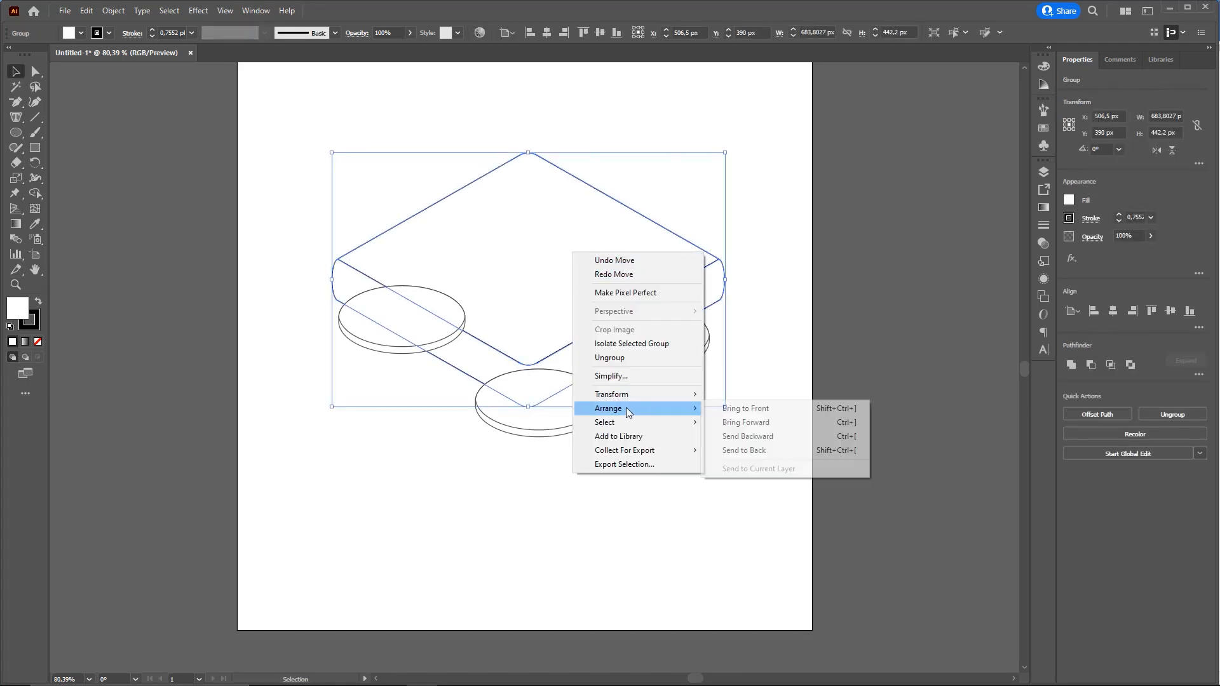
pyautogui.click(763, 410)
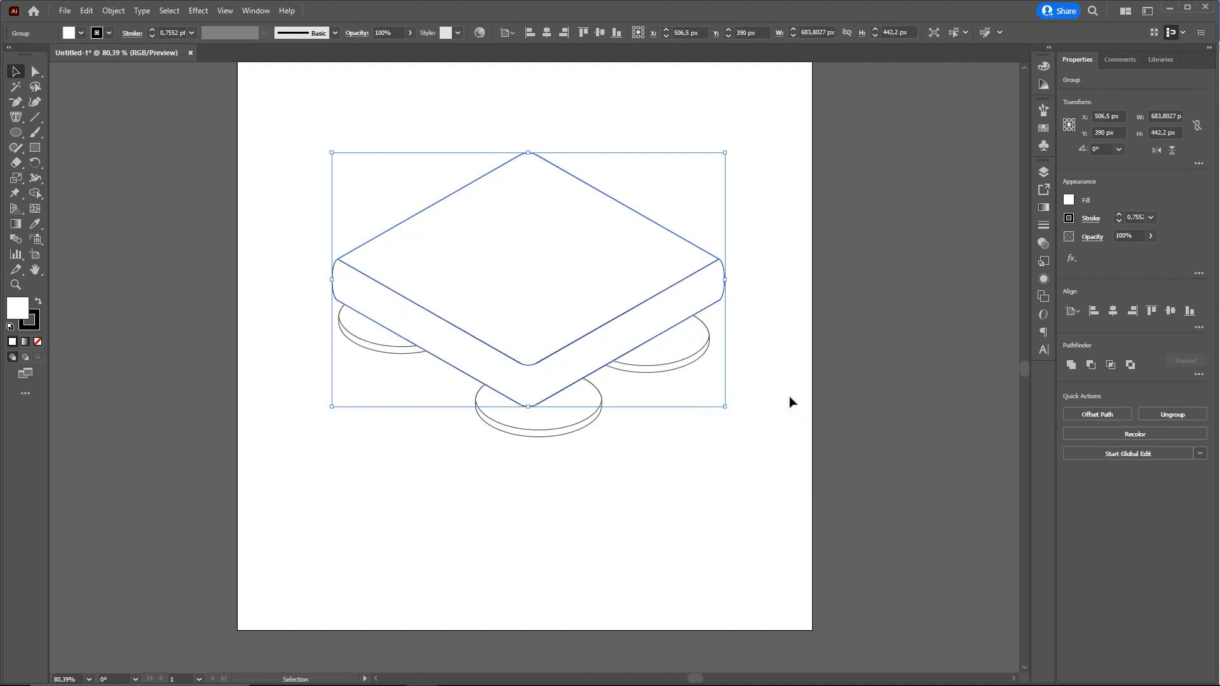
pyautogui.click(763, 313)
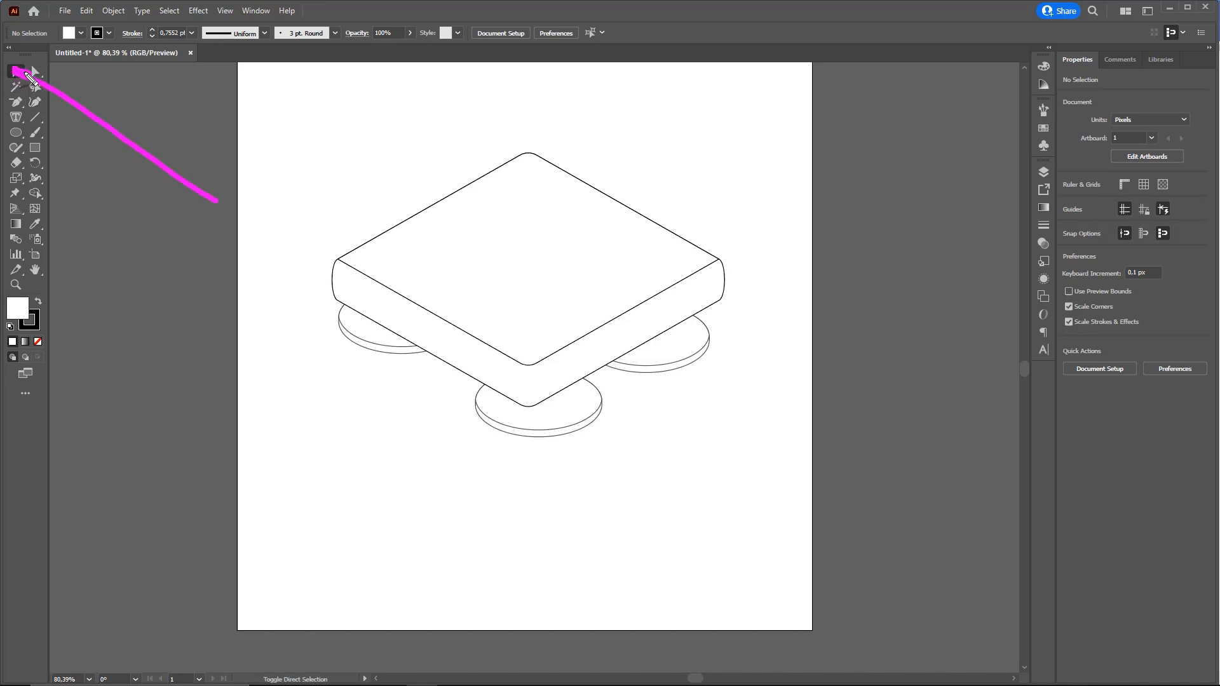
# Copy the slab straight down twice, 128 px below the original and 106 px below that copy, and deselect.
pyautogui.moveTo(25, 73); pyautogui.dragTo(46, 91)
pyautogui.press('Escape')
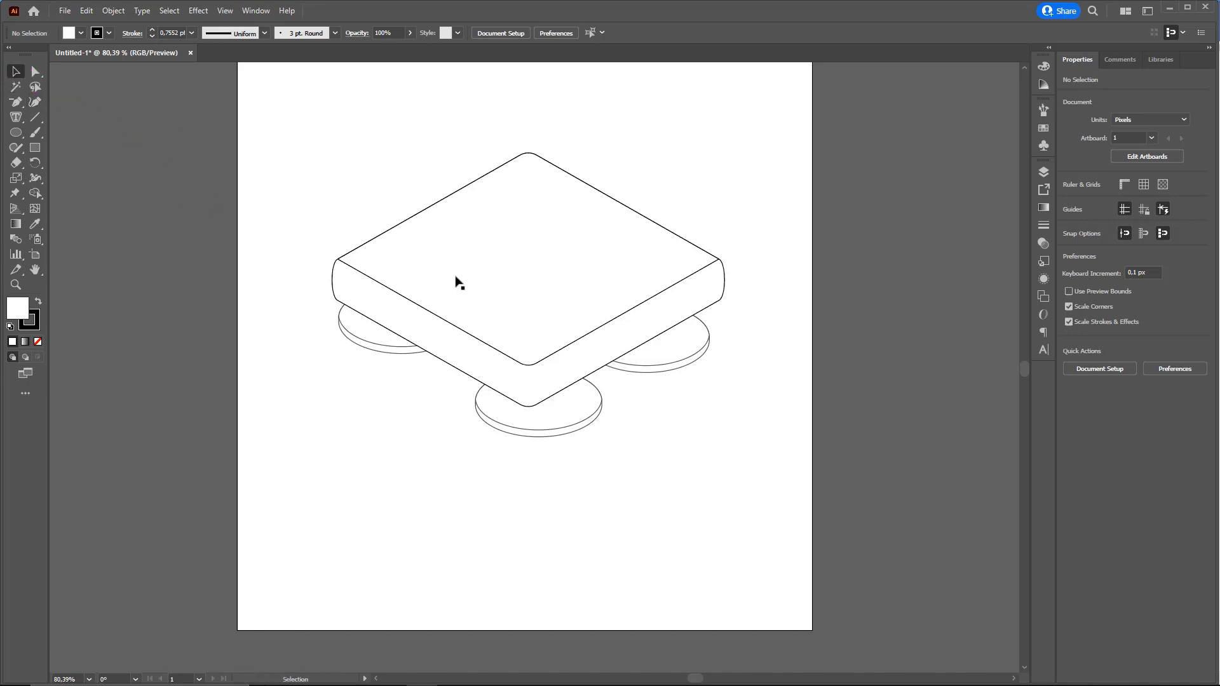
pyautogui.click(508, 278)
pyautogui.moveTo(505, 277); pyautogui.dragTo(502, 348)
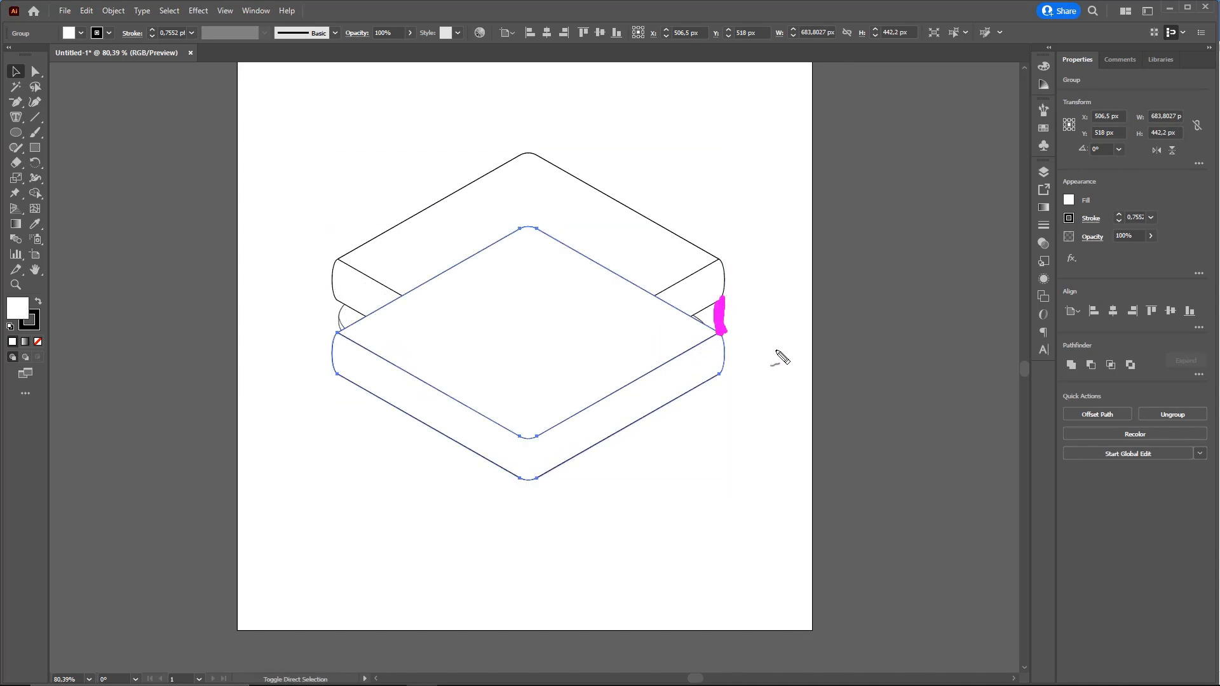
pyautogui.moveTo(538, 344); pyautogui.dragTo(539, 412)
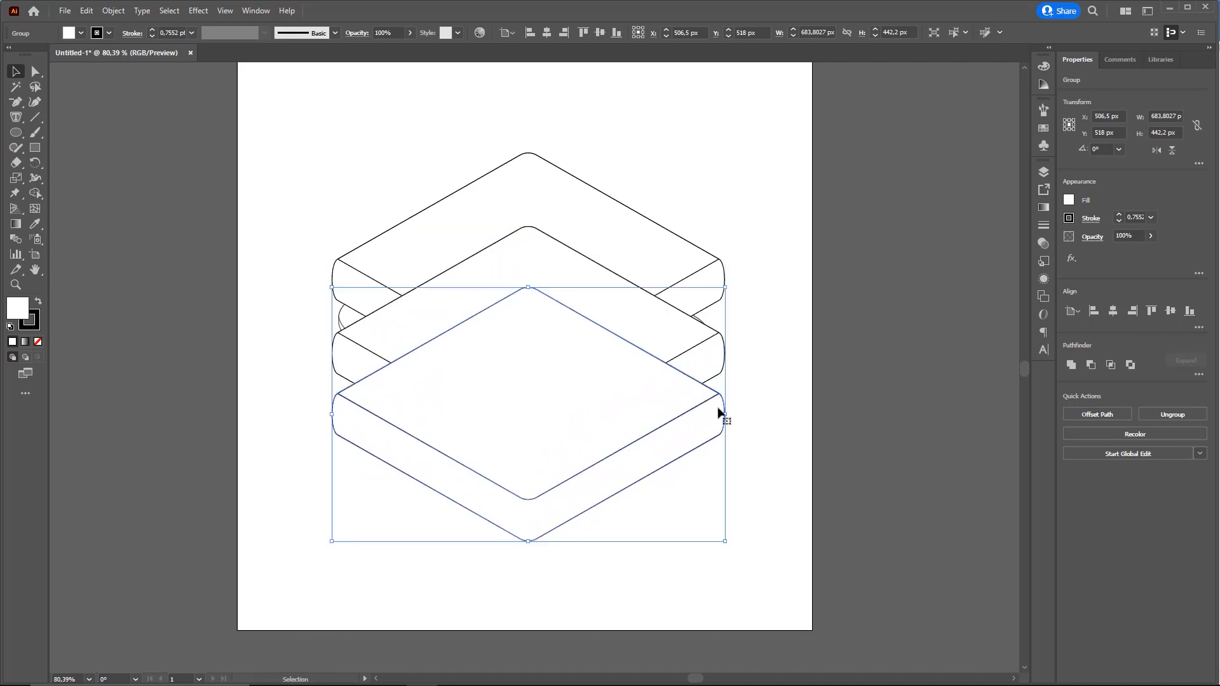
pyautogui.click(736, 407)
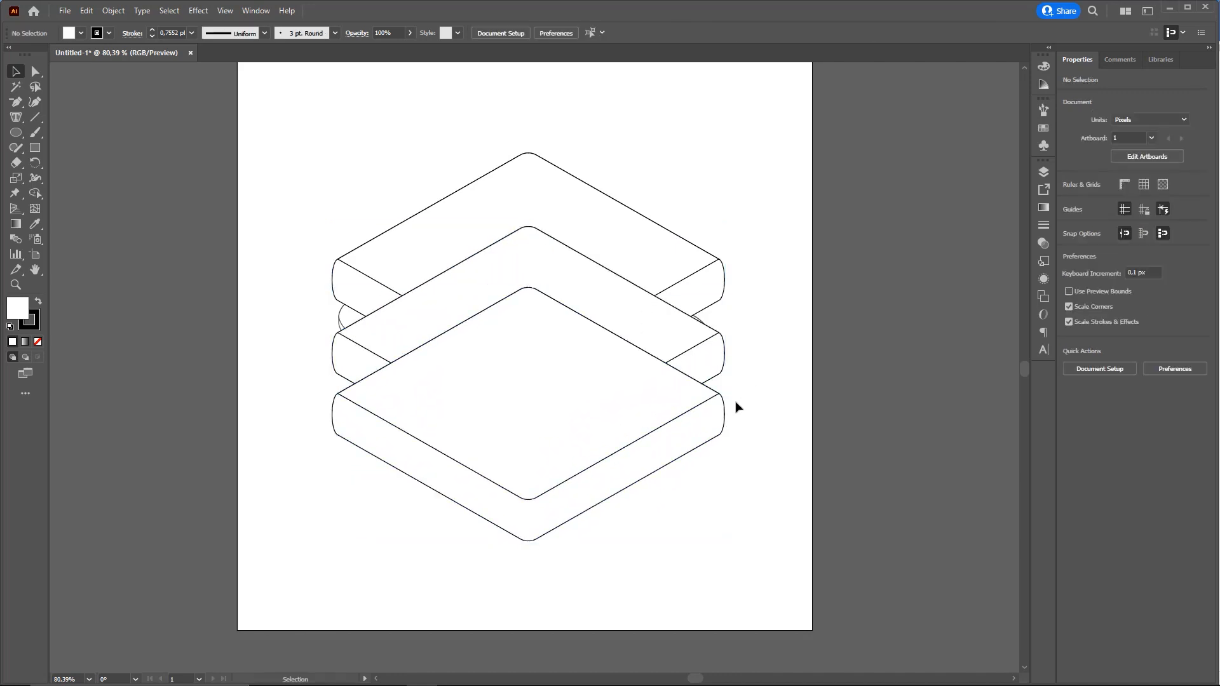
# Select the two lower slabs together, send them to the back, and deselect.
pyautogui.click(694, 357)
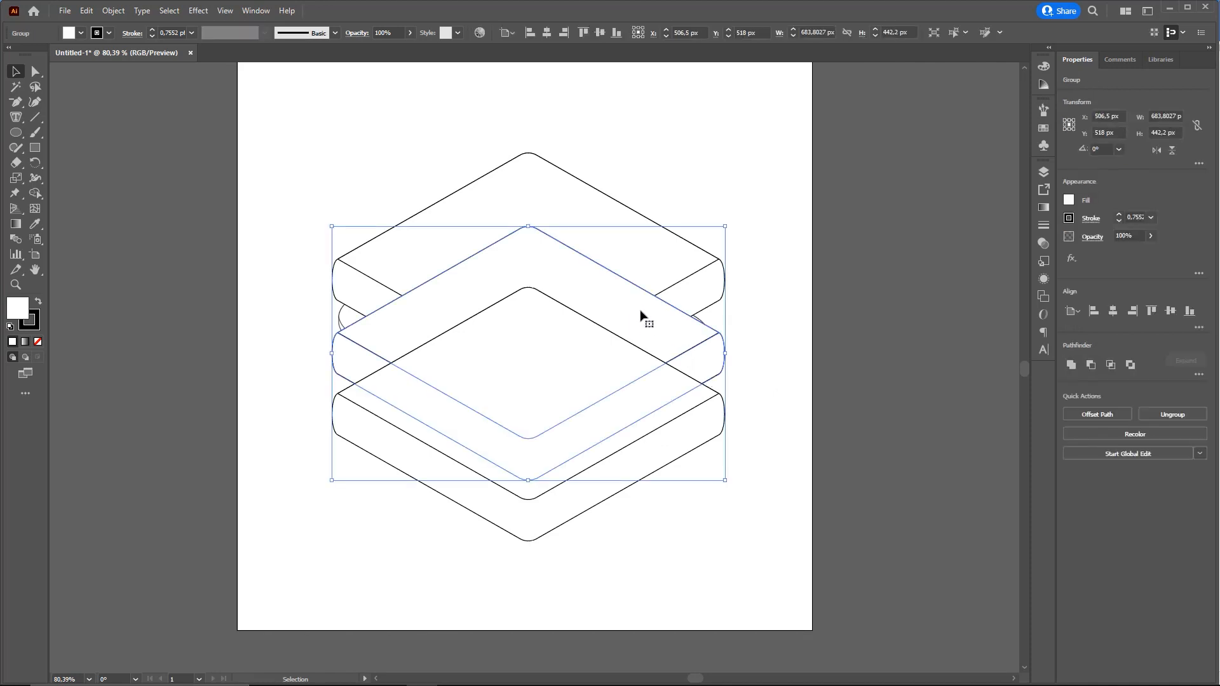
pyautogui.keyDown('shift'); pyautogui.click(699, 430); pyautogui.keyUp('shift')
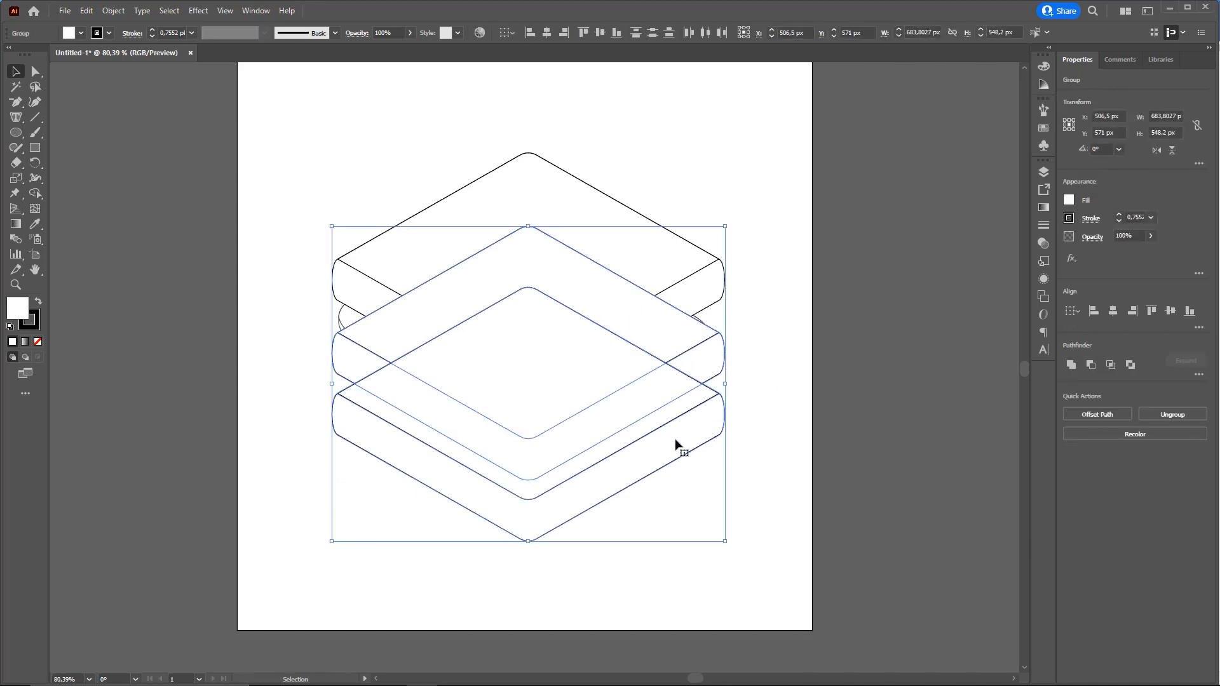
pyautogui.rightClick(559, 388)
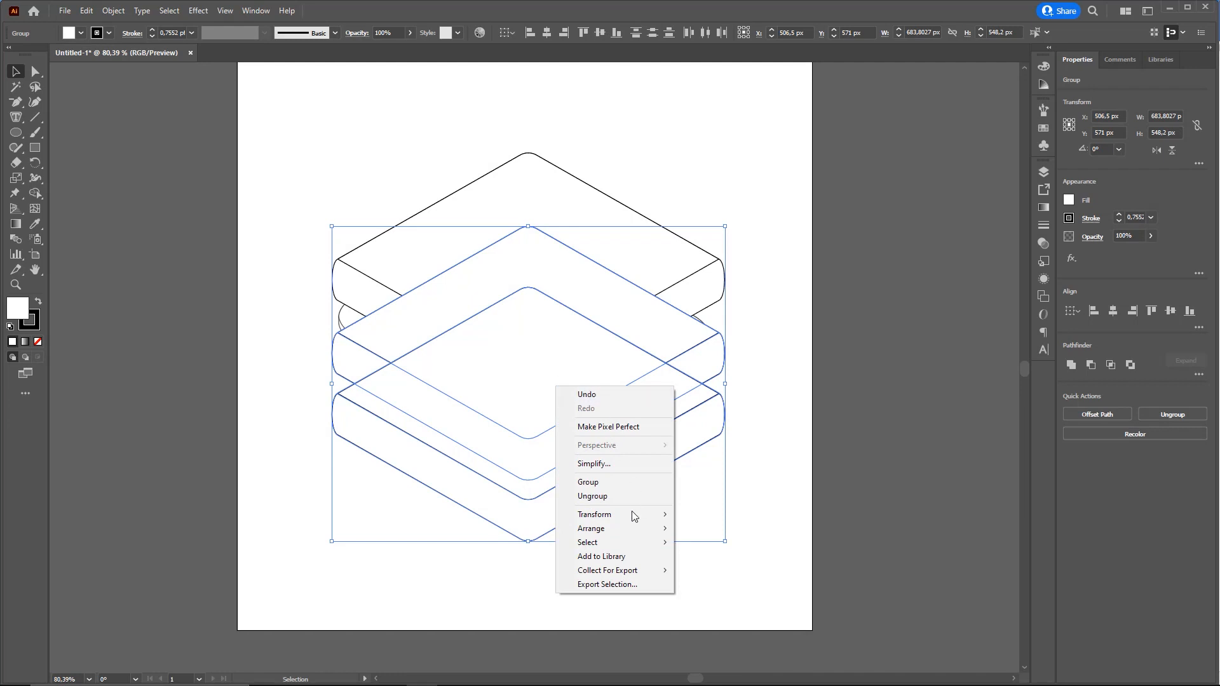
pyautogui.moveTo(615, 530)
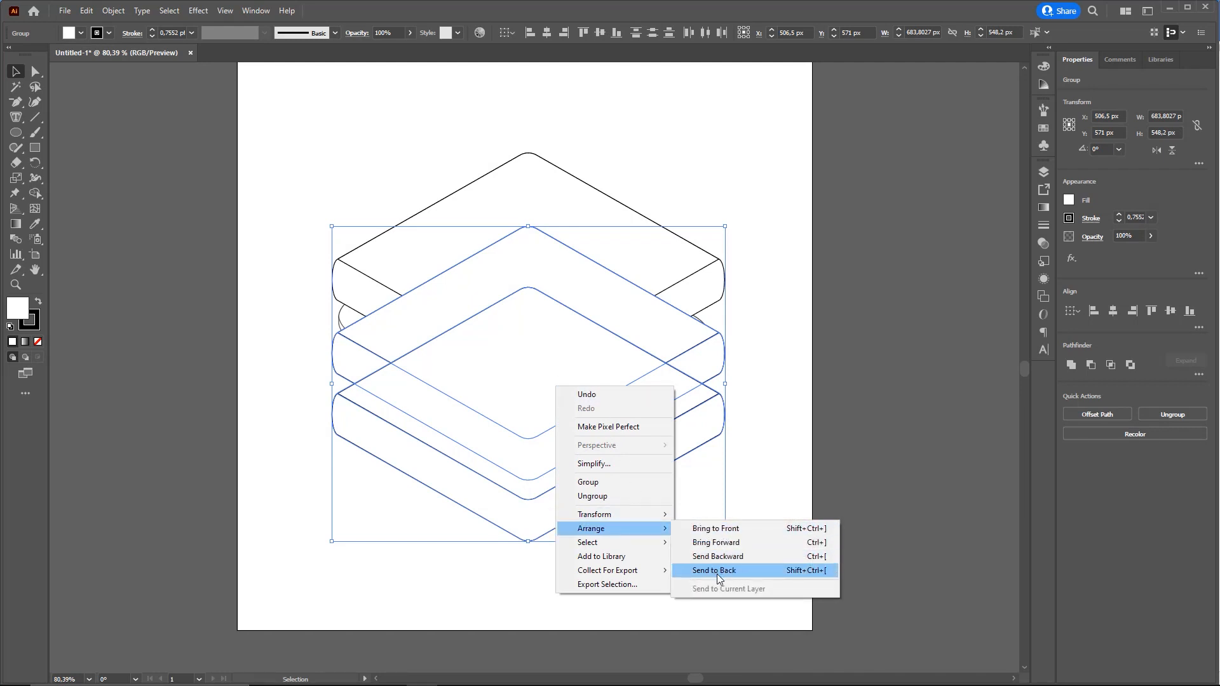
pyautogui.click(717, 571)
pyautogui.click(801, 384)
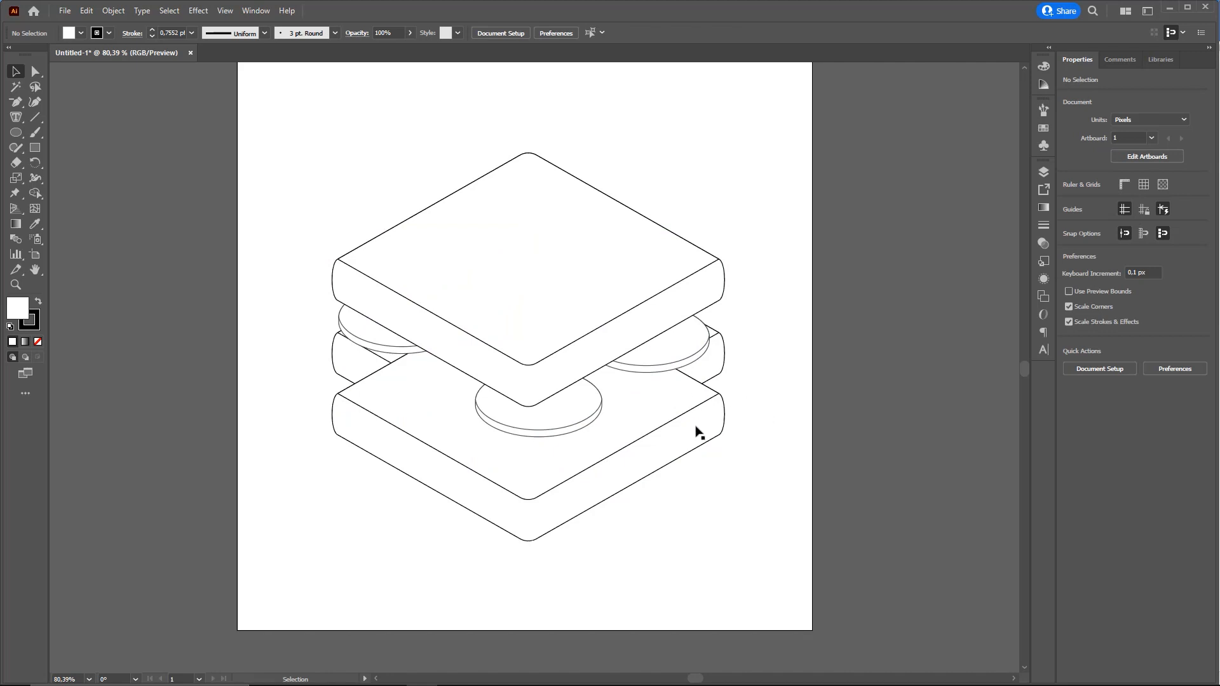
# Send the bottom slab to the back so it sits behind the middle slab, and deselect it.
pyautogui.click(699, 432)
pyautogui.rightClick(687, 421)
pyautogui.moveTo(757, 578)
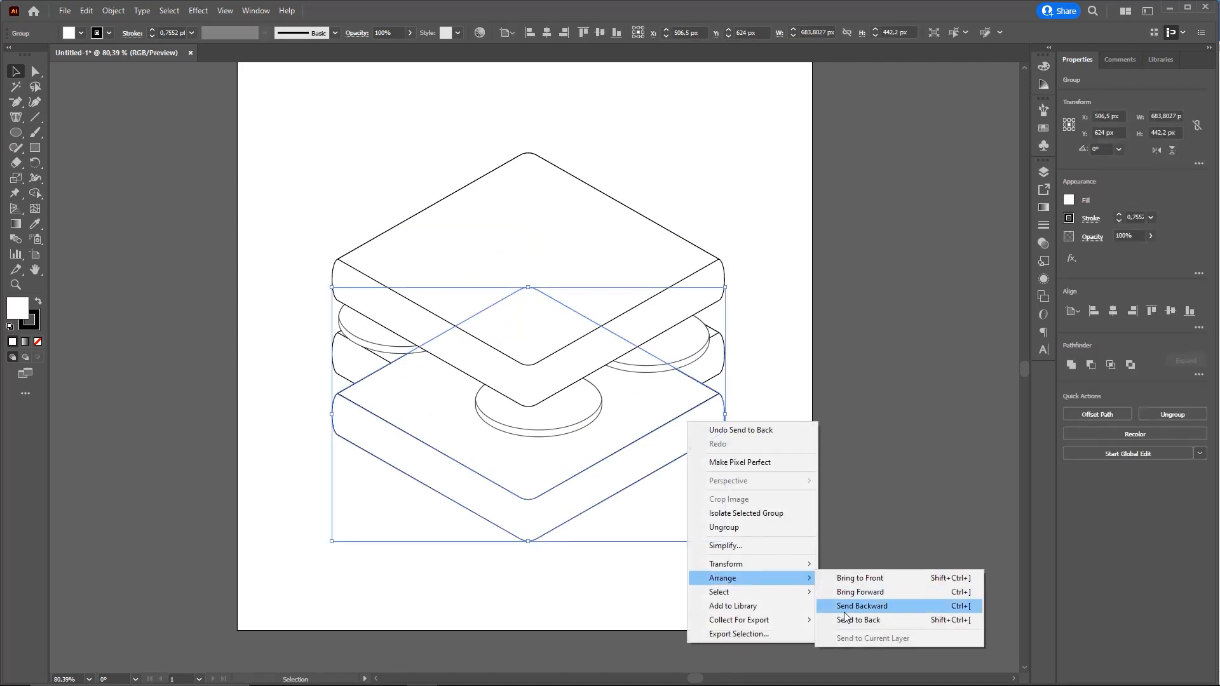
pyautogui.click(852, 618)
pyautogui.click(756, 550)
pyautogui.moveTo(667, 364); pyautogui.dragTo(602, 371)
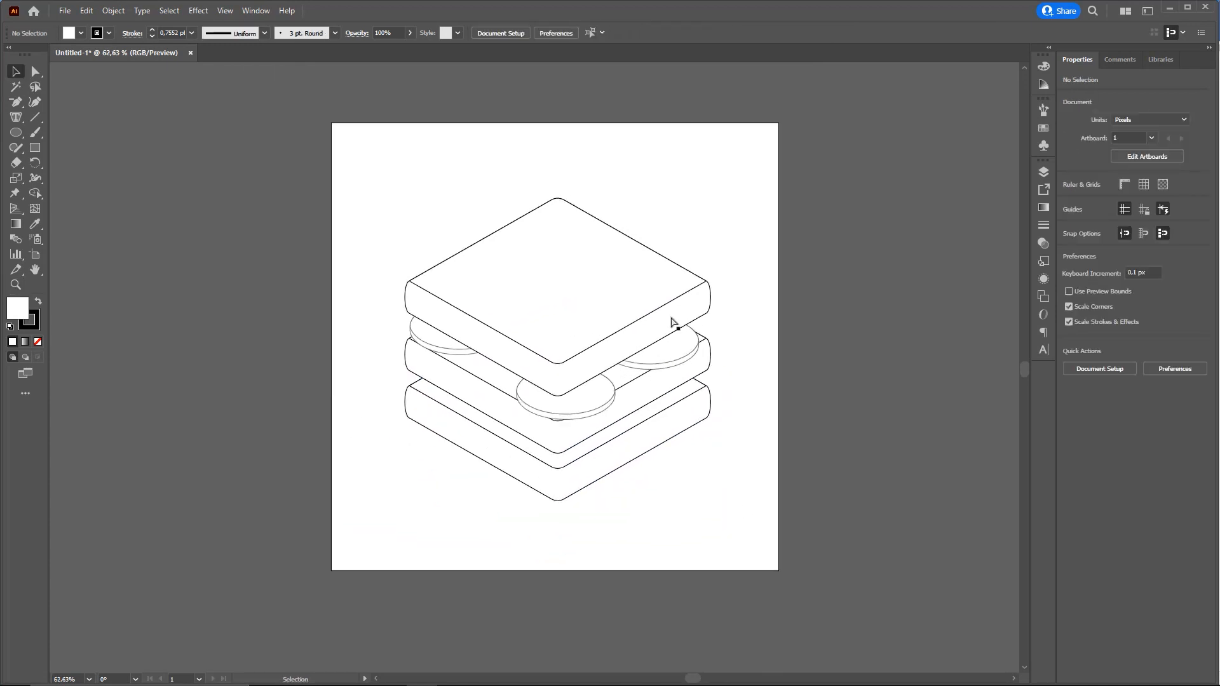
pyautogui.moveTo(525, 212)
pyautogui.mouseDown()
pyautogui.moveTo(645, 257)
pyautogui.moveTo(667, 333)
pyautogui.mouseUp()
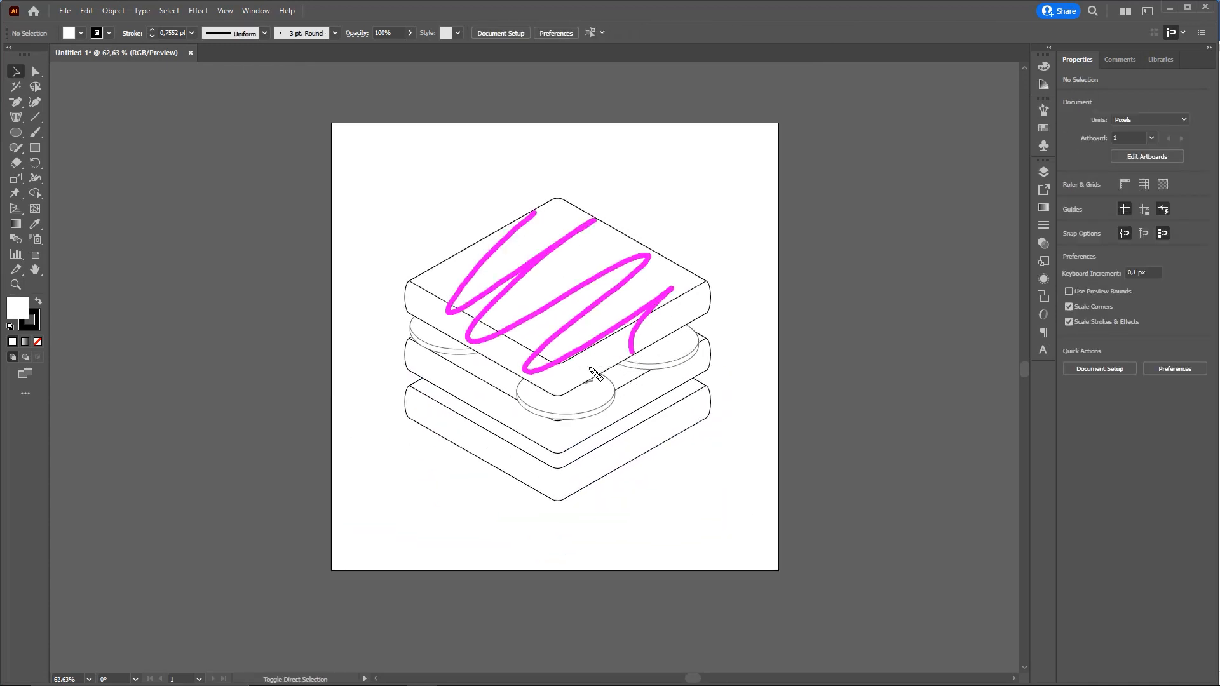
pyautogui.moveTo(415, 337)
pyautogui.mouseDown()
pyautogui.moveTo(441, 333)
pyautogui.moveTo(439, 350)
pyautogui.mouseUp()
pyautogui.moveTo(551, 399); pyautogui.dragTo(597, 402)
pyautogui.moveTo(650, 335); pyautogui.dragTo(688, 356)
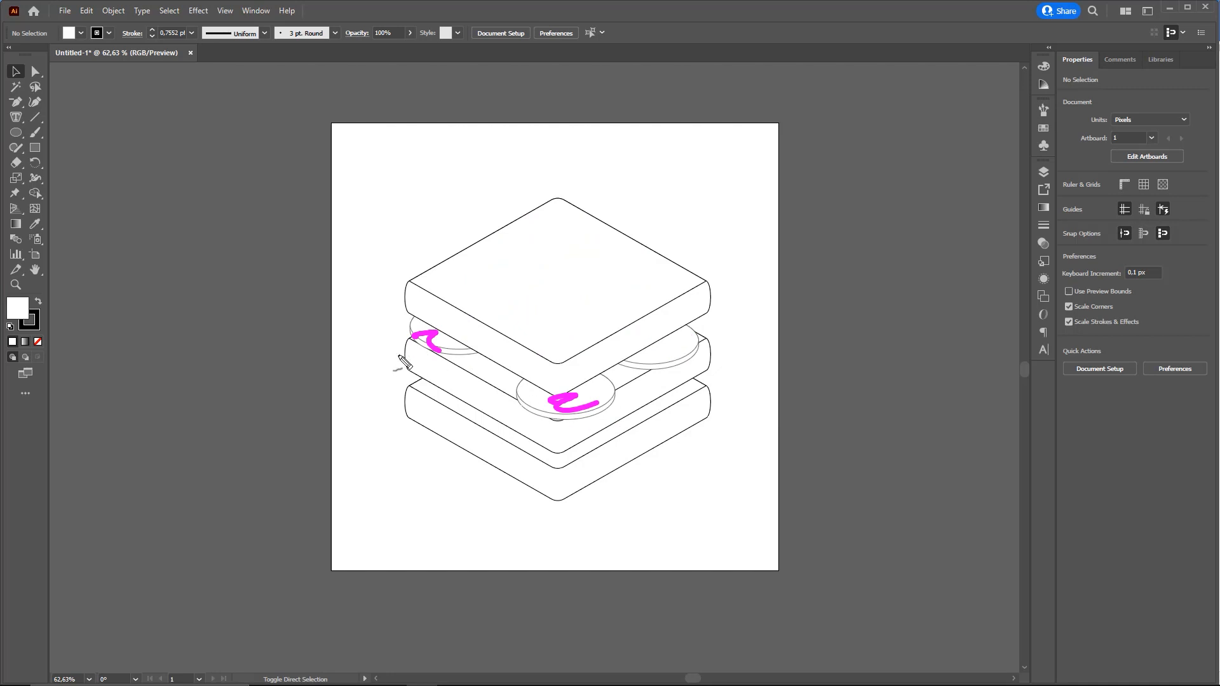
pyautogui.moveTo(399, 358)
pyautogui.mouseDown()
pyautogui.moveTo(458, 373)
pyautogui.moveTo(470, 405)
pyautogui.moveTo(557, 442)
pyautogui.moveTo(641, 395)
pyautogui.moveTo(631, 365)
pyautogui.moveTo(725, 350)
pyautogui.mouseUp()
pyautogui.moveTo(418, 395)
pyautogui.mouseDown()
pyautogui.moveTo(421, 411)
pyautogui.moveTo(640, 471)
pyautogui.moveTo(714, 386)
pyautogui.mouseUp()
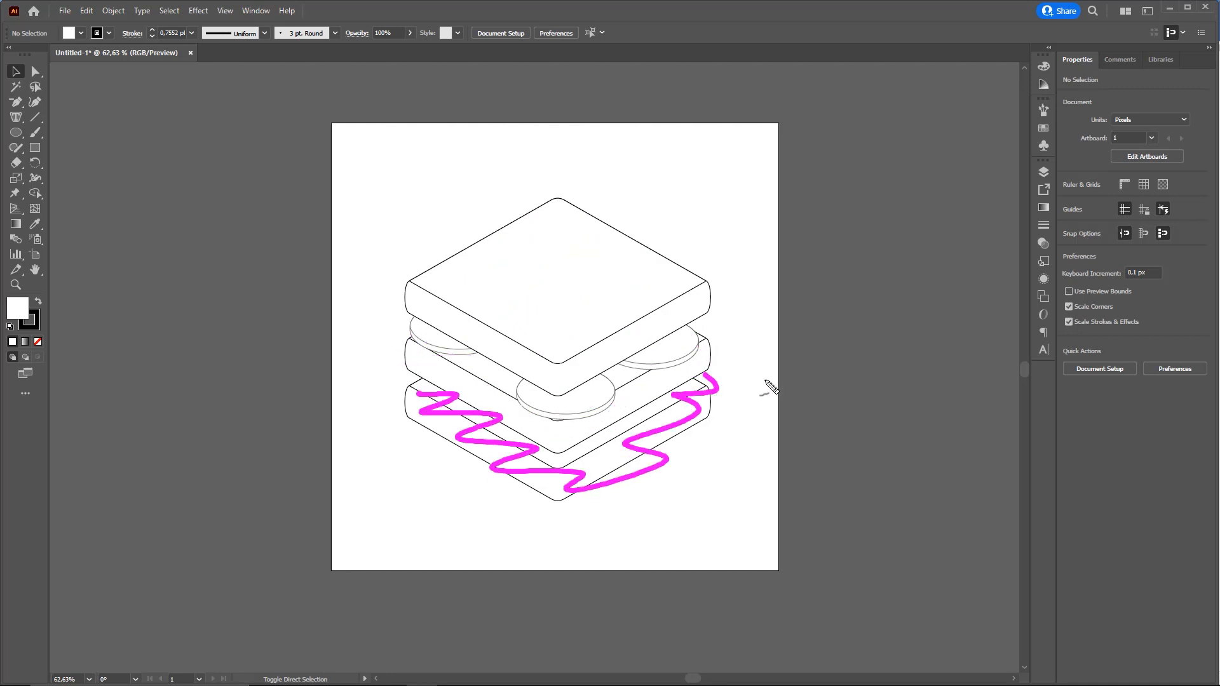
# Select the bottom slab and move it up 20 px, closer to the middle slab.
pyautogui.press('z')
pyautogui.moveTo(563, 382); pyautogui.dragTo(680, 416)
pyautogui.press('v')
pyautogui.click(683, 418)
pyautogui.scroll(1, 746, 416)
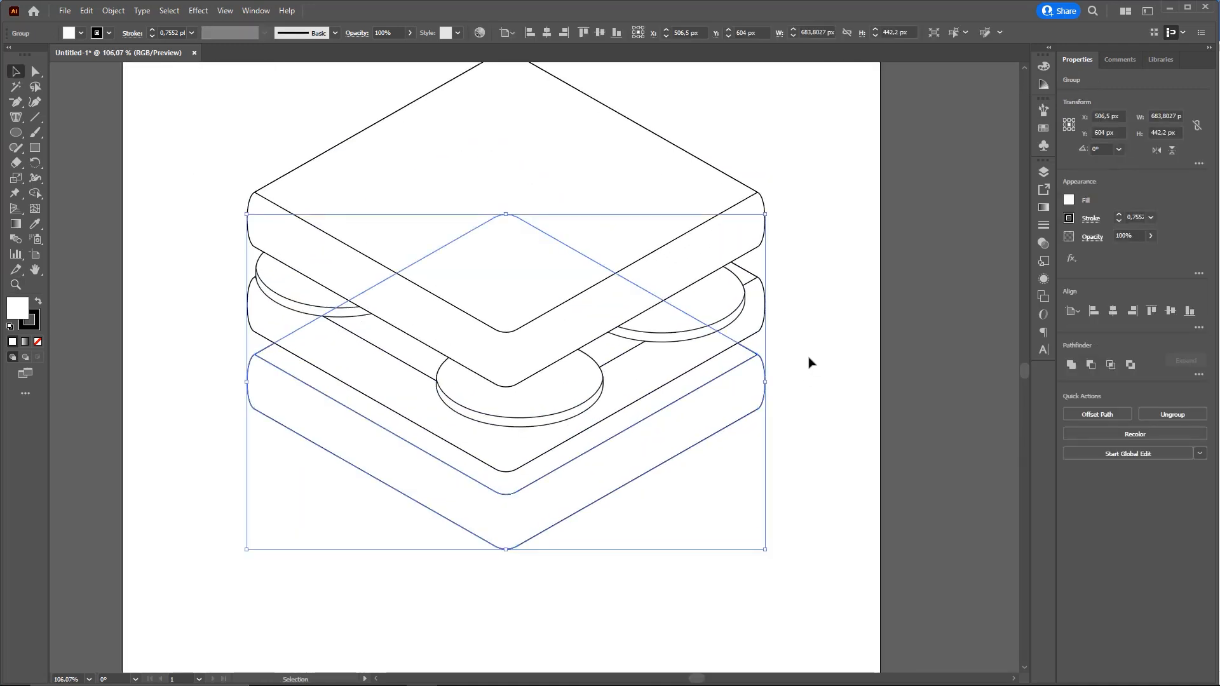
# Deselect the bottom slab and activate the Pen tool.
pyautogui.hotkey('ctrl', 'shift', 'a')
pyautogui.click(667, 367)
pyautogui.hotkey('ctrl', 'shift', 'a')
pyautogui.moveTo(655, 374); pyautogui.dragTo(683, 398)
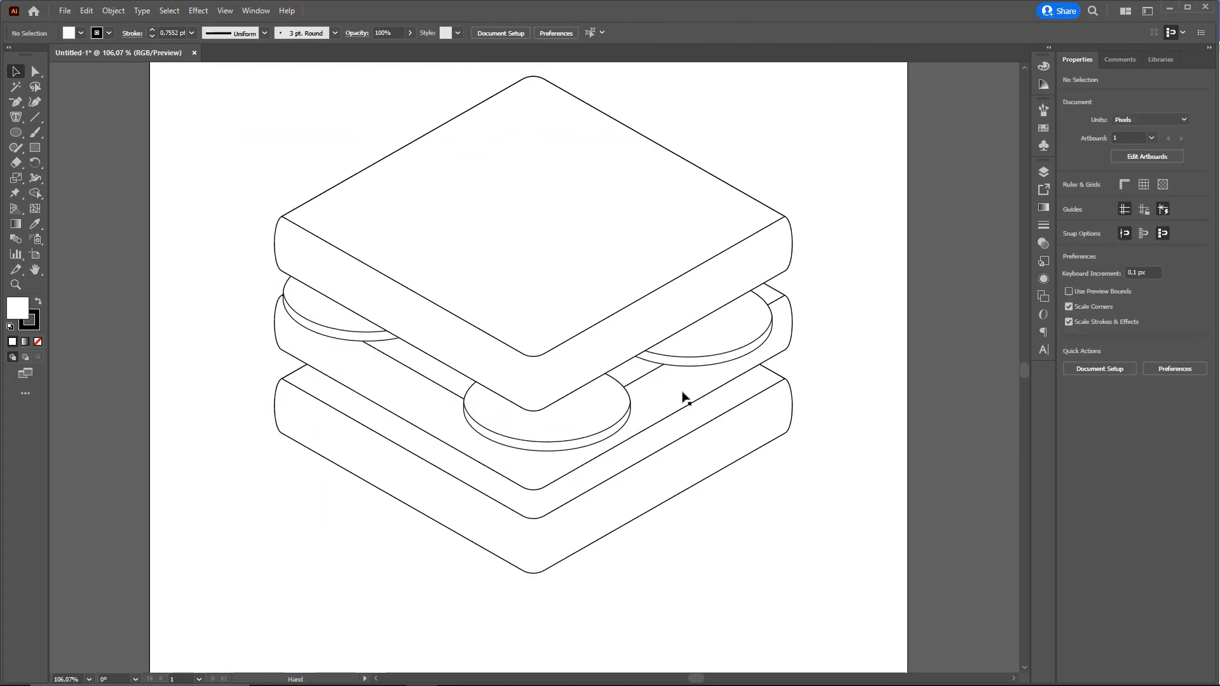
pyautogui.hotkey('ctrl', 'space')
pyautogui.moveTo(449, 375); pyautogui.dragTo(483, 407)
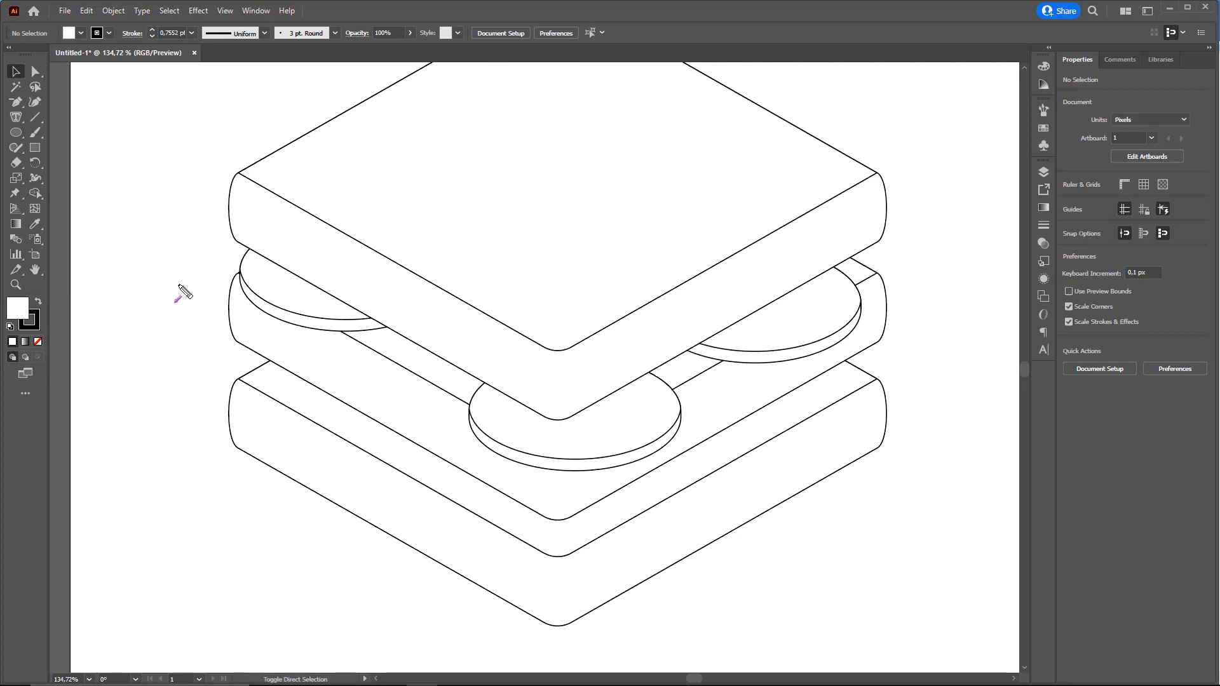
pyautogui.click(18, 103)
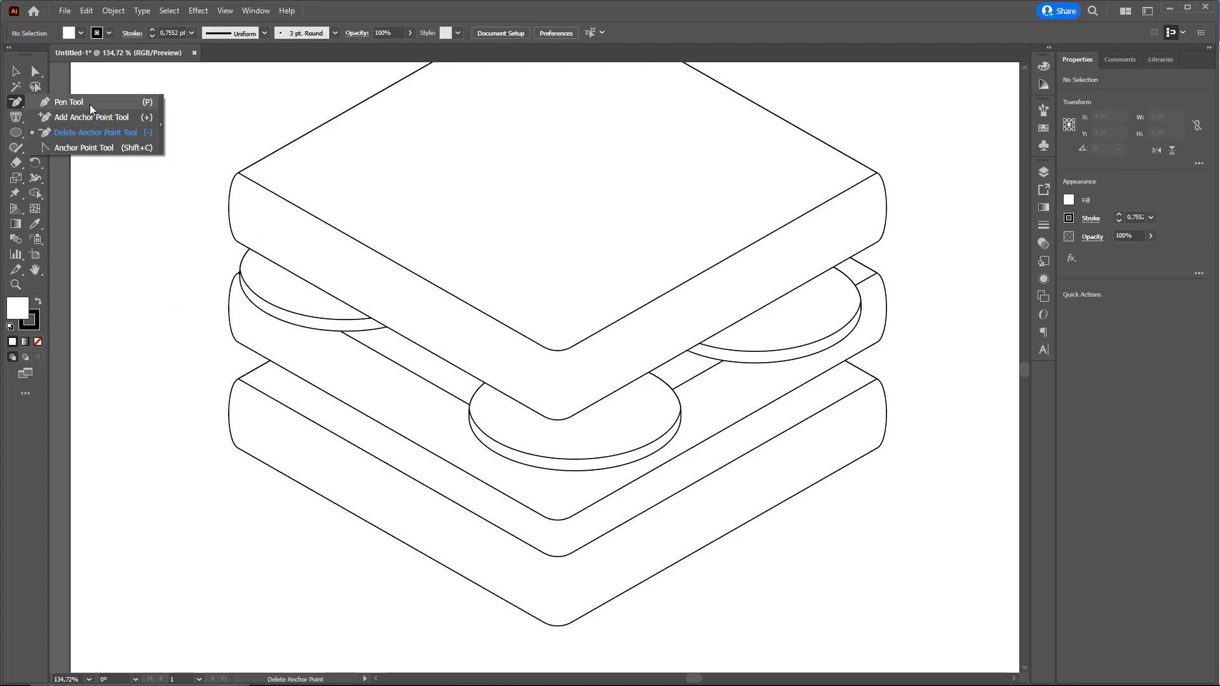
pyautogui.click(78, 103)
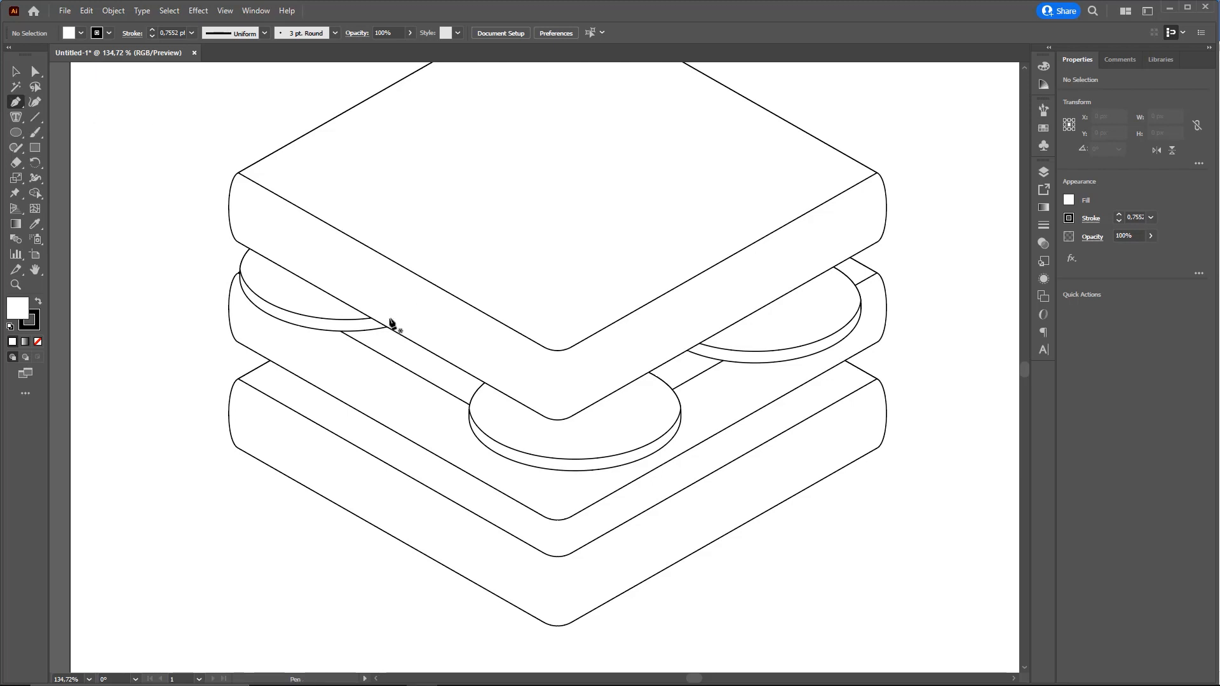
pyautogui.click(315, 287)
pyautogui.click(446, 360)
pyautogui.click(346, 378)
pyautogui.moveTo(316, 288)
pyautogui.mouseDown()
pyautogui.moveTo(384, 328)
pyautogui.moveTo(402, 367)
pyautogui.moveTo(331, 340)
pyautogui.moveTo(315, 287)
pyautogui.mouseUp()
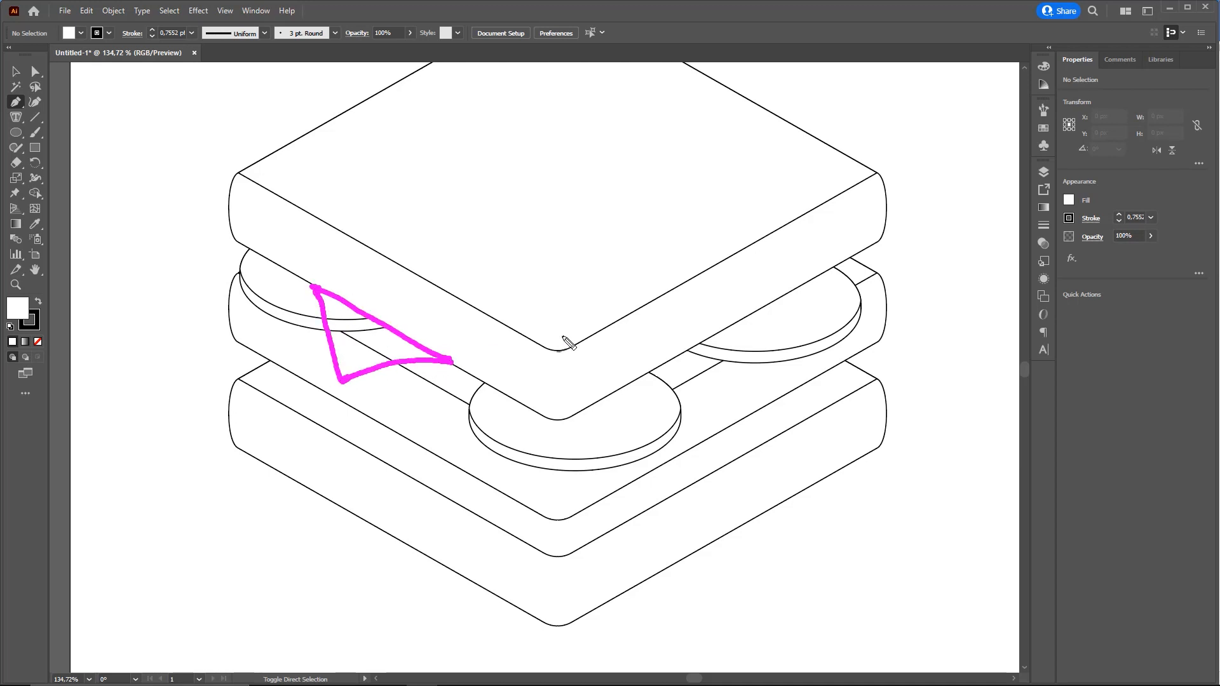
pyautogui.click(666, 364)
pyautogui.click(794, 286)
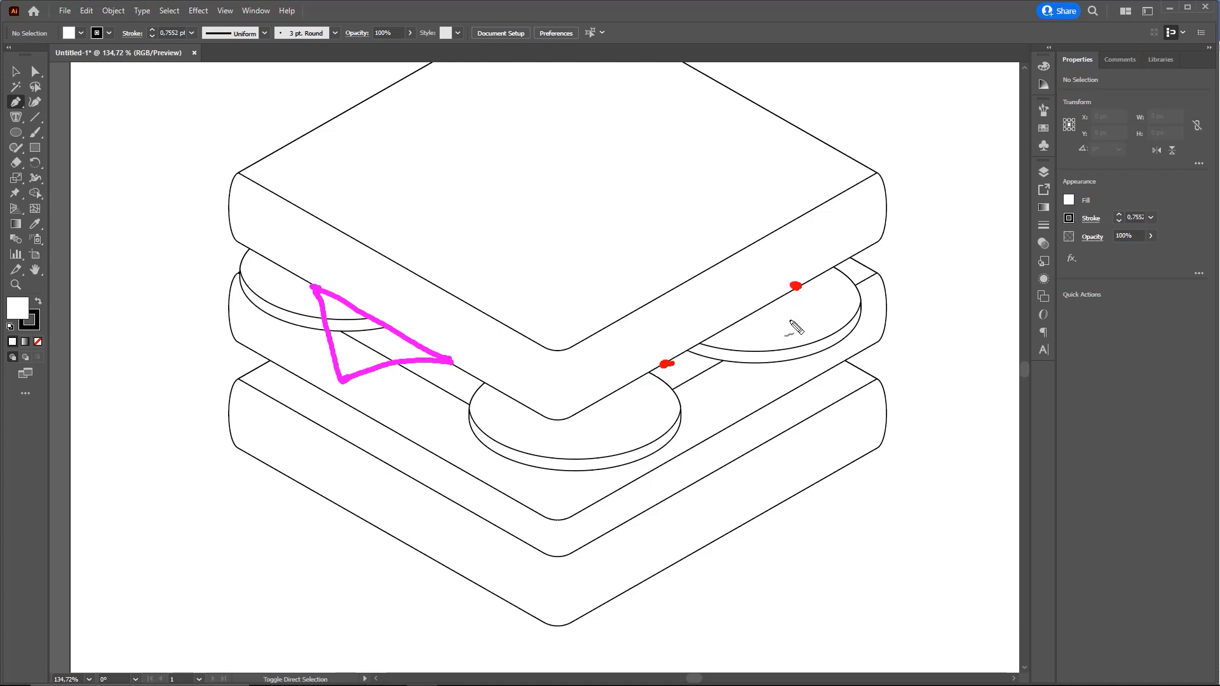
pyautogui.click(771, 380)
pyautogui.moveTo(665, 364)
pyautogui.mouseDown()
pyautogui.moveTo(794, 285)
pyautogui.moveTo(650, 367)
pyautogui.mouseUp()
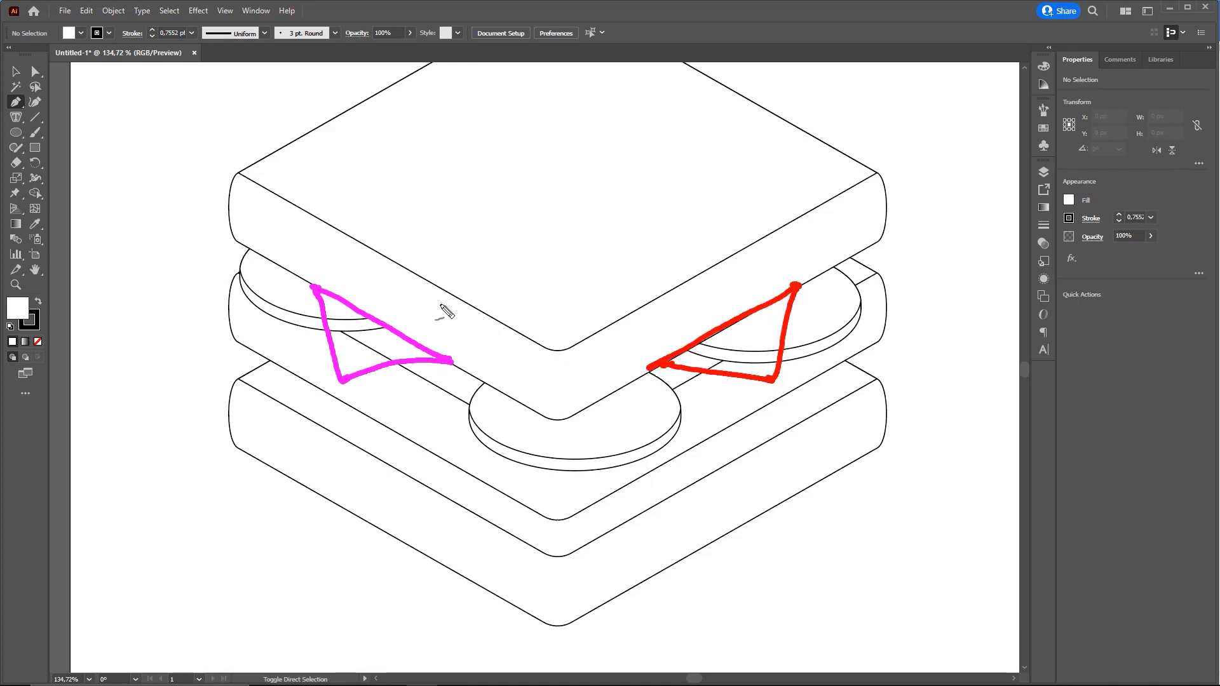
pyautogui.press('Escape')
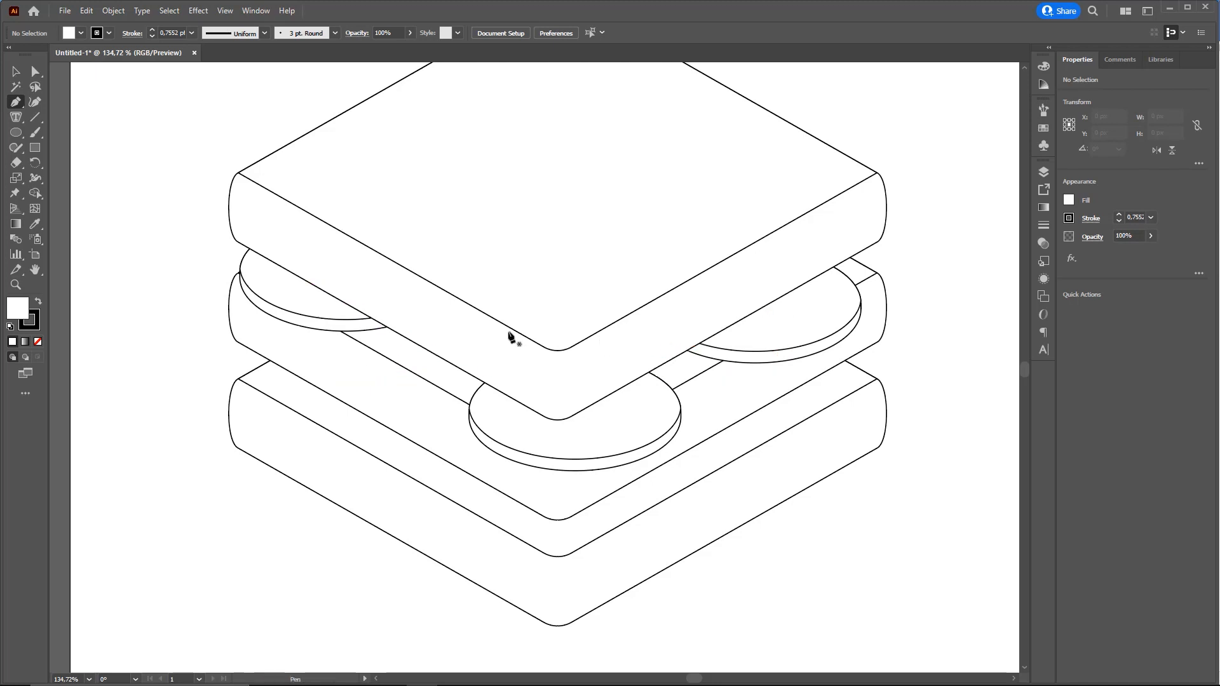
pyautogui.click(321, 287)
pyautogui.click(443, 359)
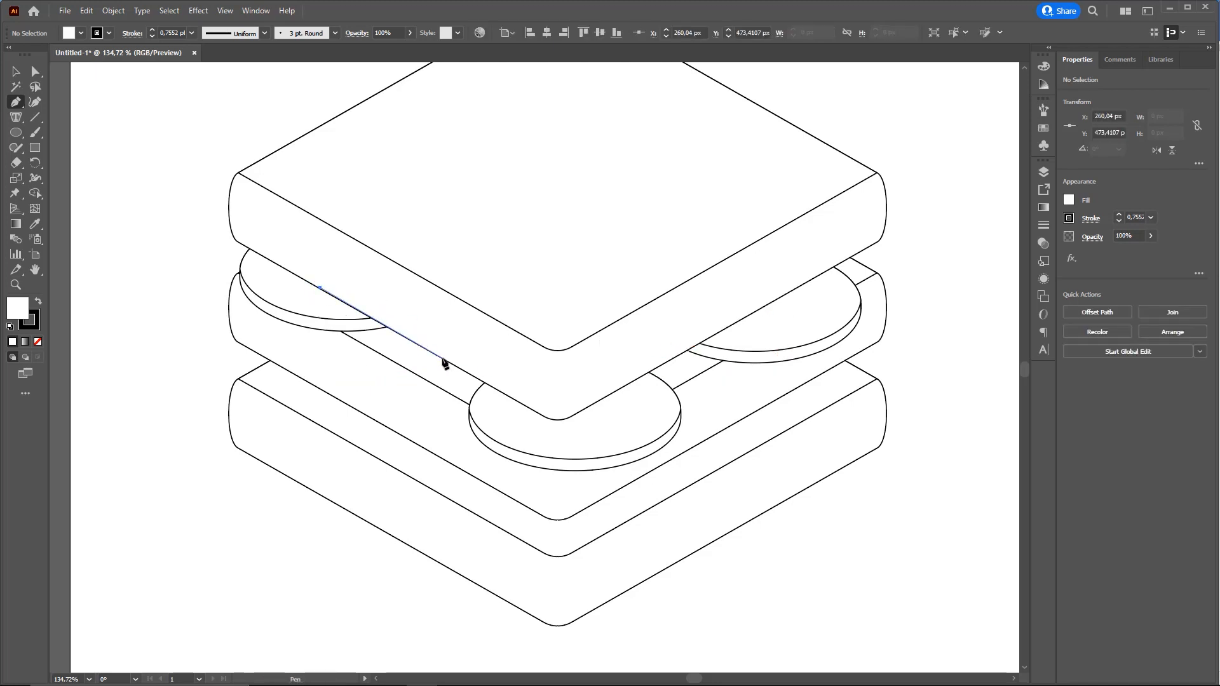
pyautogui.moveTo(333, 383); pyautogui.dragTo(322, 292)
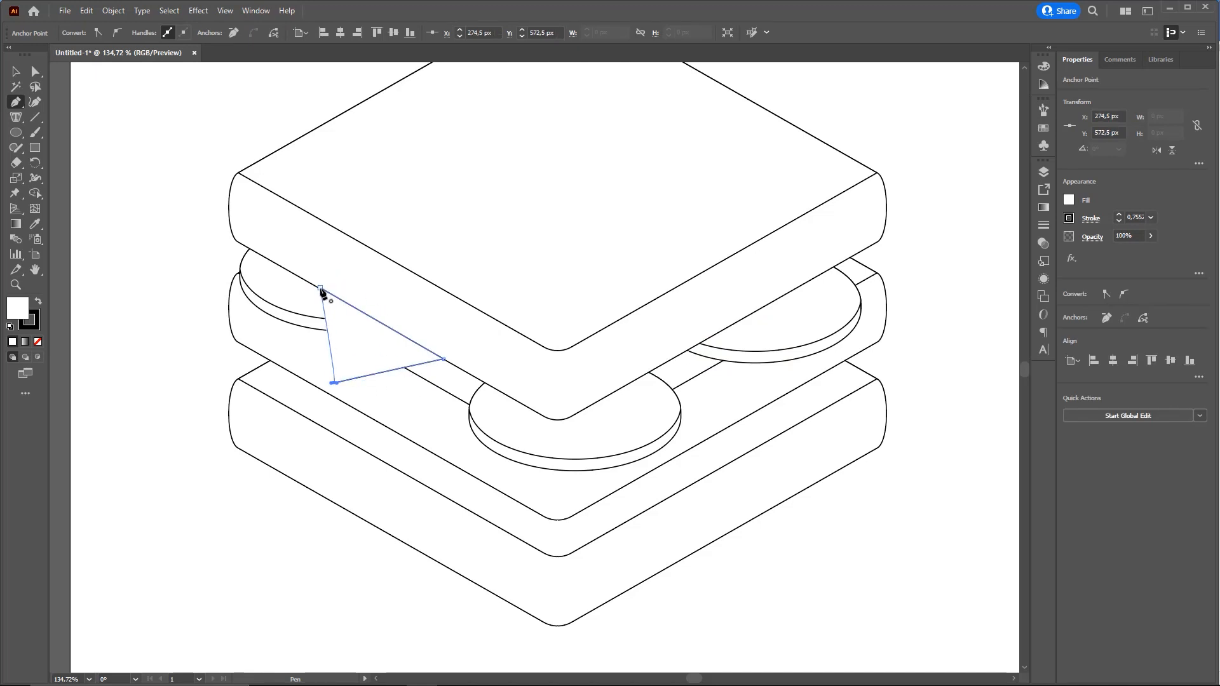
pyautogui.click(320, 287)
pyautogui.click(306, 355)
pyautogui.hotkey('ctrl', 'space')
pyautogui.moveTo(322, 361); pyautogui.dragTo(391, 383)
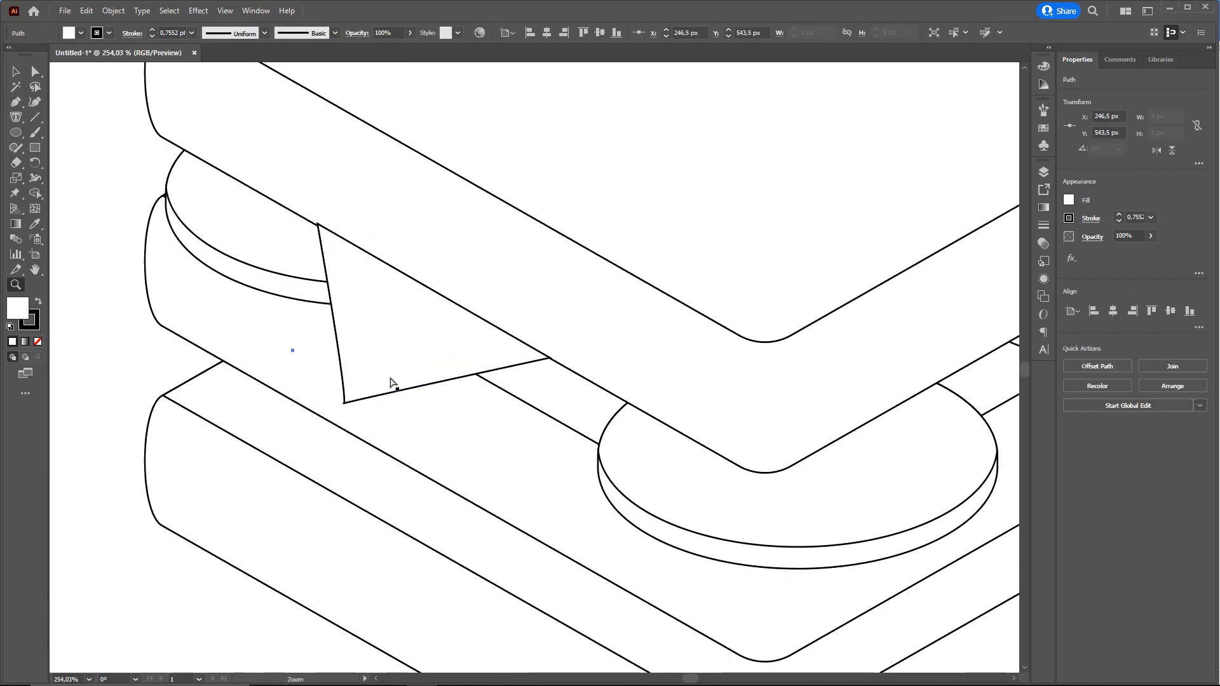
pyautogui.hotkey('ctrl', 'z')
pyautogui.hotkey('ctrl', 'z')
pyautogui.hotkey('ctrl', 'z')
pyautogui.hotkey('ctrl', 'z')
pyautogui.hotkey('ctrl', 'z')
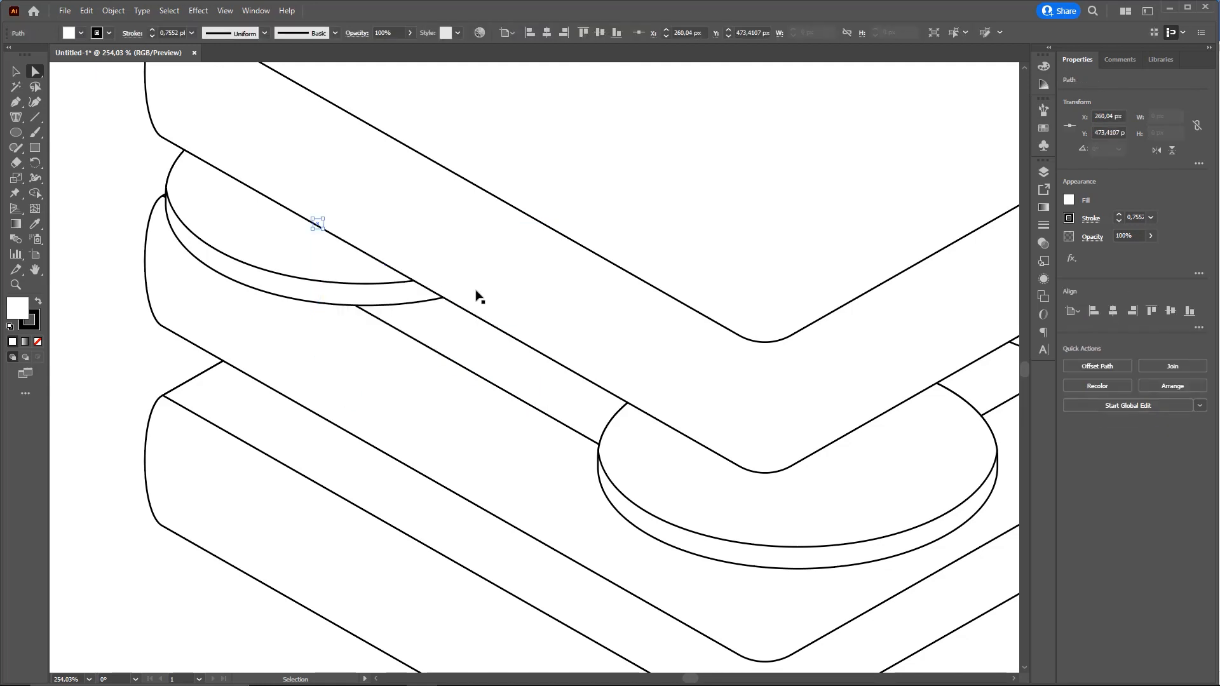
pyautogui.hotkey('ctrl', 'z')
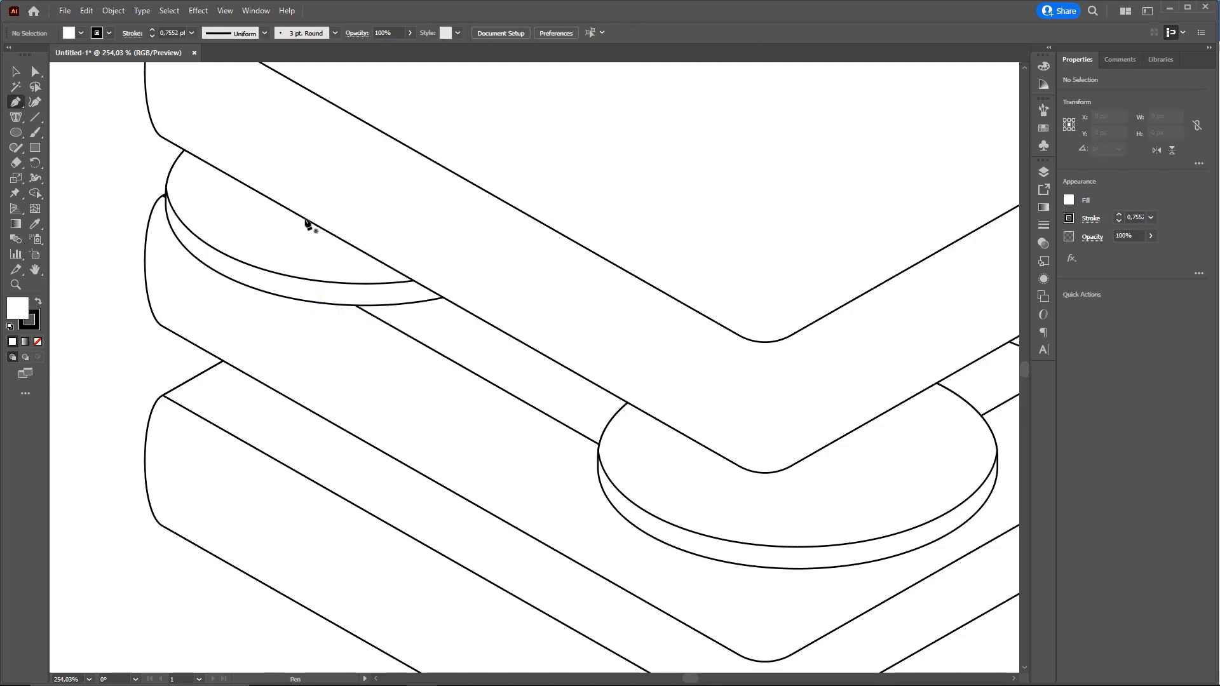
# Draw a closed triangle with the Pen tool, hanging point-down from the top slab's lower left edge and overlapping the left disc.
pyautogui.click(305, 219)
pyautogui.click(538, 349)
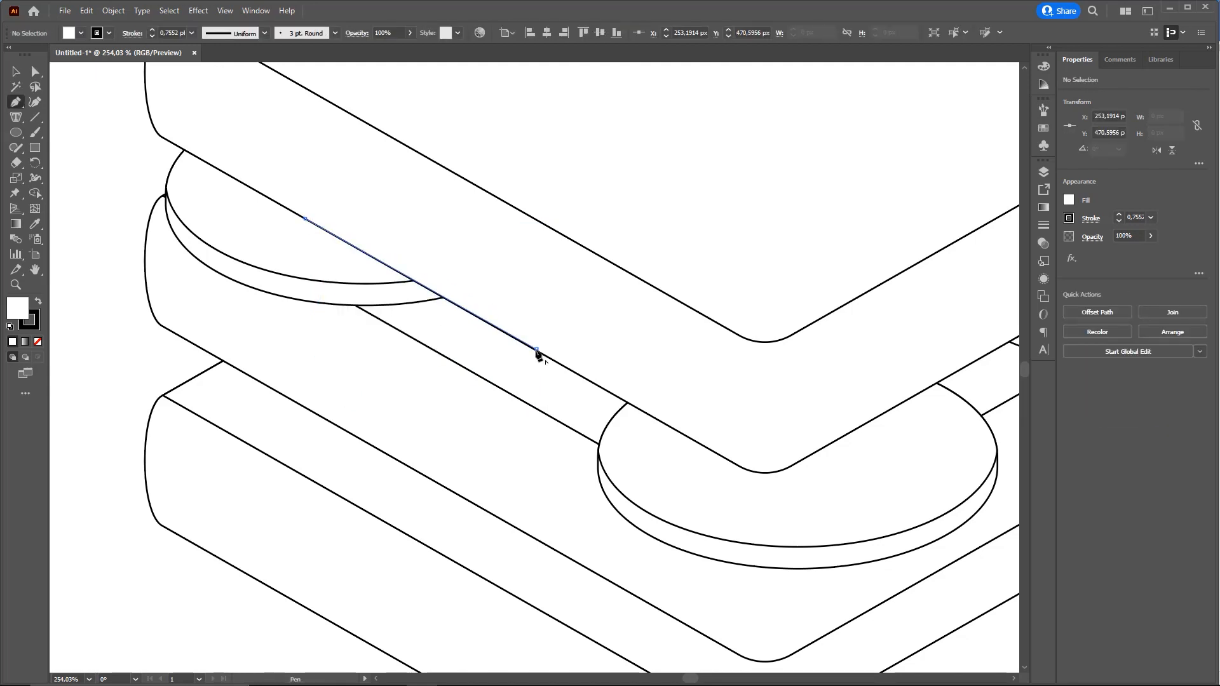
pyautogui.click(340, 391)
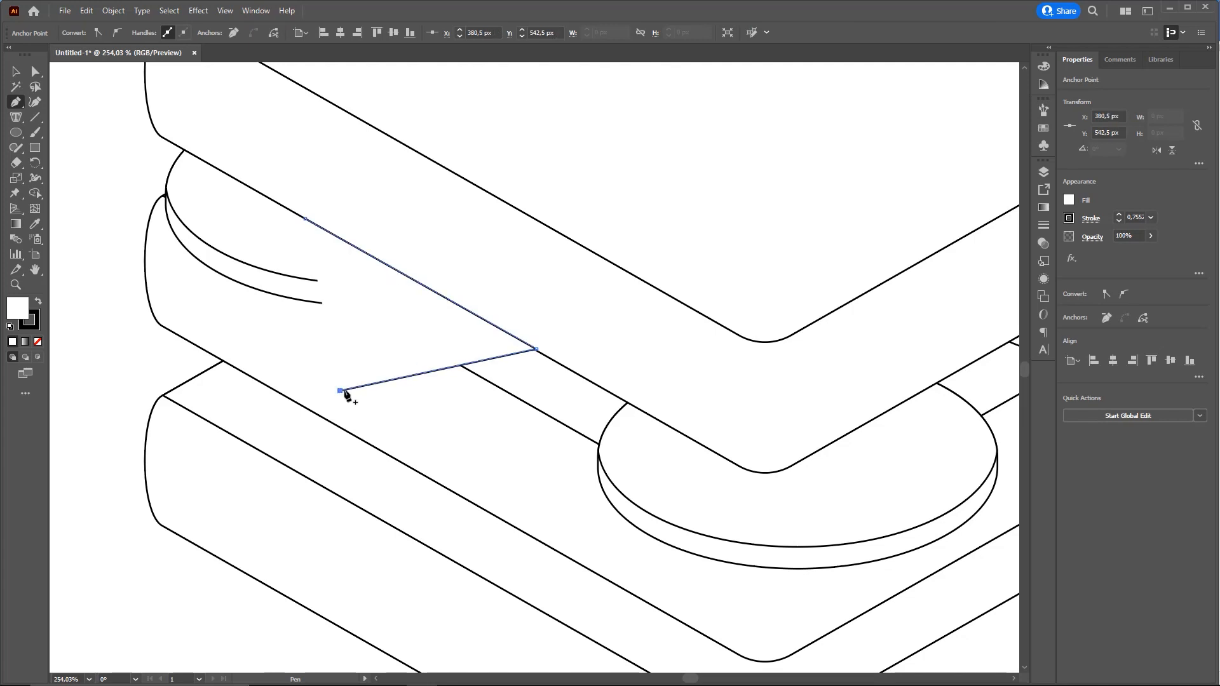
pyautogui.click(305, 220)
pyautogui.click(305, 219)
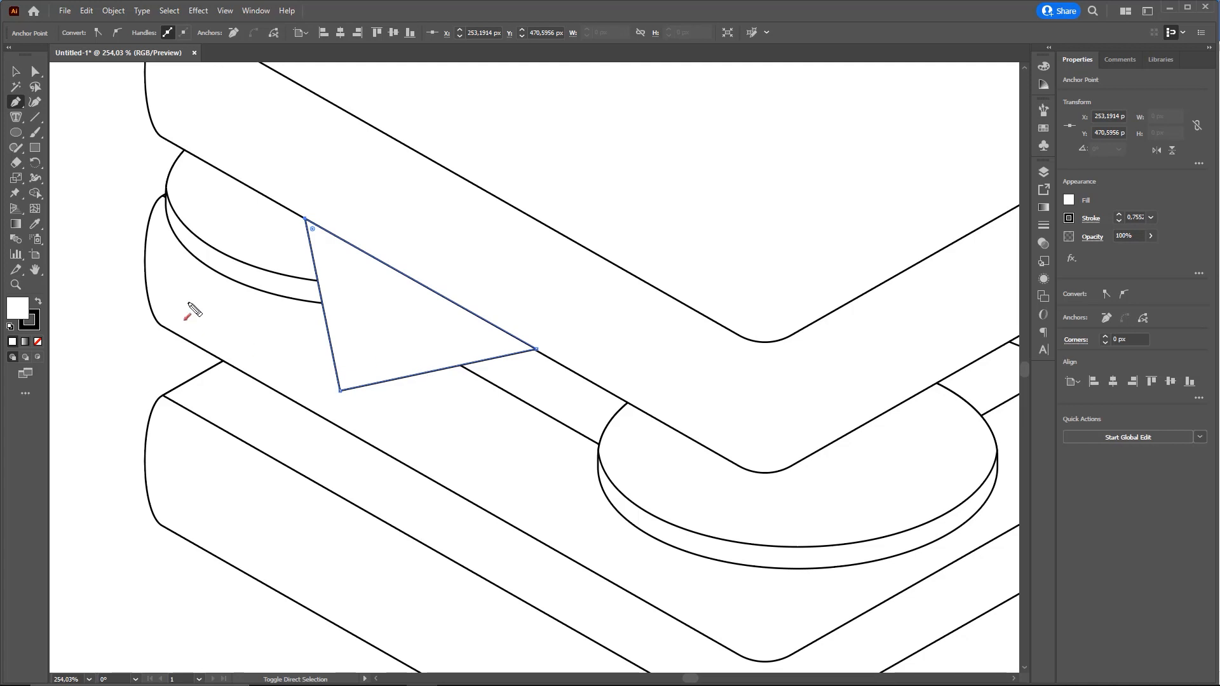
# Round the downward-pointing corner of the left triangle freehand and deselect it.
pyautogui.click(32, 74)
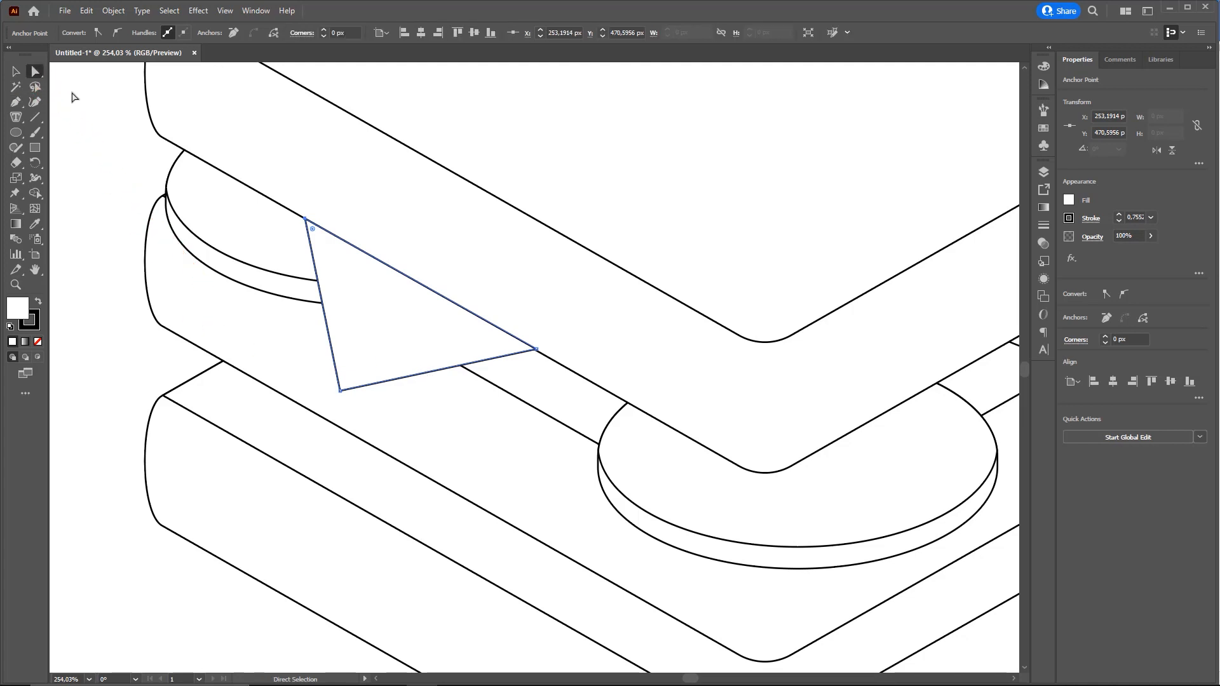
pyautogui.click(340, 390)
pyautogui.moveTo(347, 383); pyautogui.dragTo(368, 359)
pyautogui.press('z')
pyautogui.keyDown('alt'); pyautogui.click(452, 417); pyautogui.keyUp('alt')
pyautogui.press('v')
pyautogui.click(760, 495)
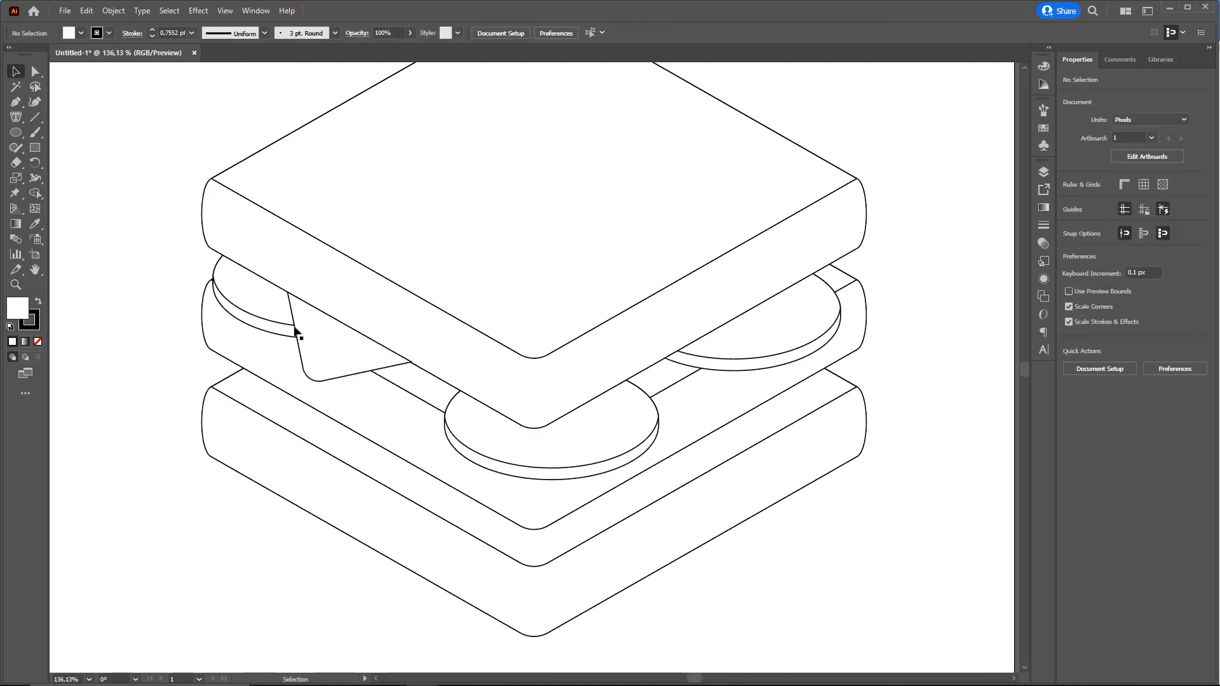
# Draw a closed triangle about 134 px wide with the Pen tool, hanging point-down from the top slab's lower right edge over the right disc.
pyautogui.moveTo(695, 346); pyautogui.dragTo(555, 353)
pyautogui.moveTo(556, 354); pyautogui.dragTo(585, 341)
pyautogui.press('p')
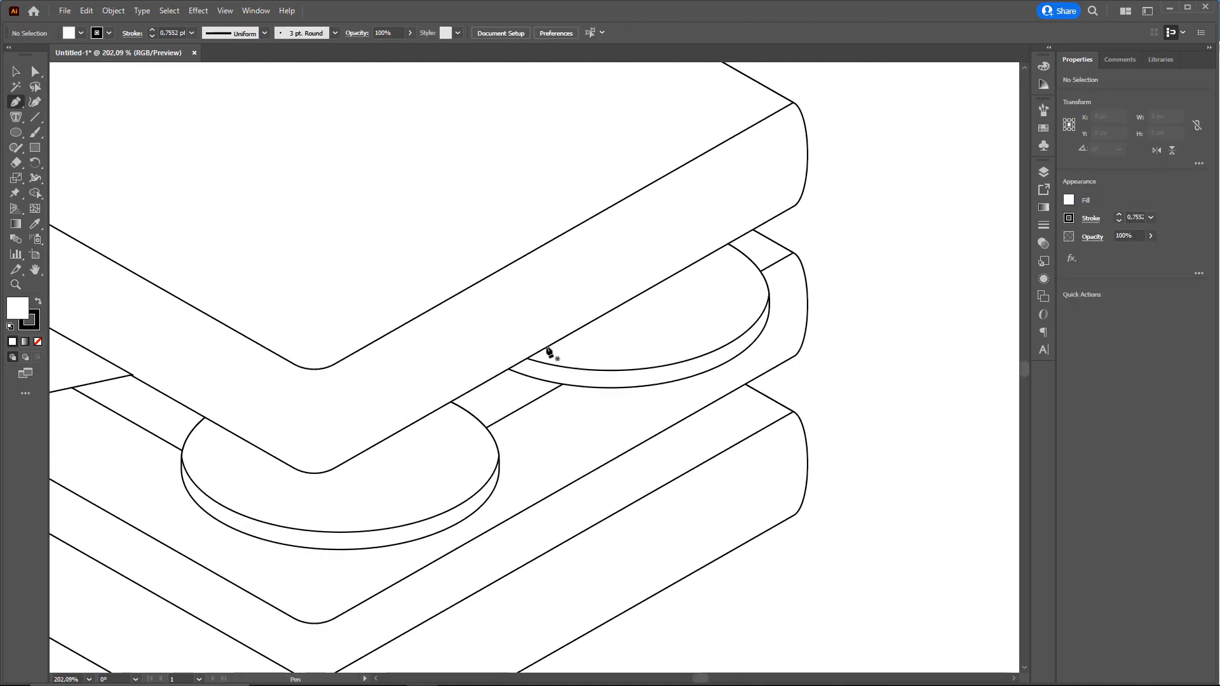
pyautogui.click(459, 397)
pyautogui.click(653, 287)
pyautogui.moveTo(653, 287); pyautogui.dragTo(661, 316)
pyautogui.click(614, 419)
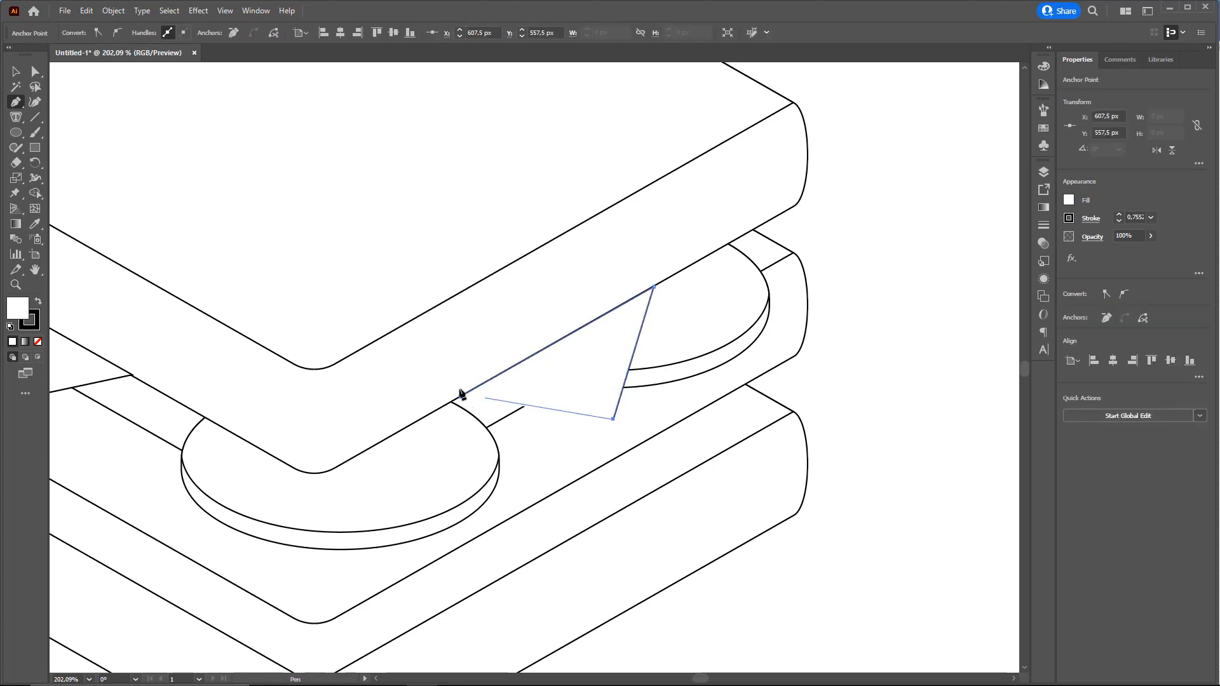
pyautogui.click(460, 397)
# Round the downward-pointing corner of the right triangle freehand and deselect it.
pyautogui.press('a')
pyautogui.click(671, 428)
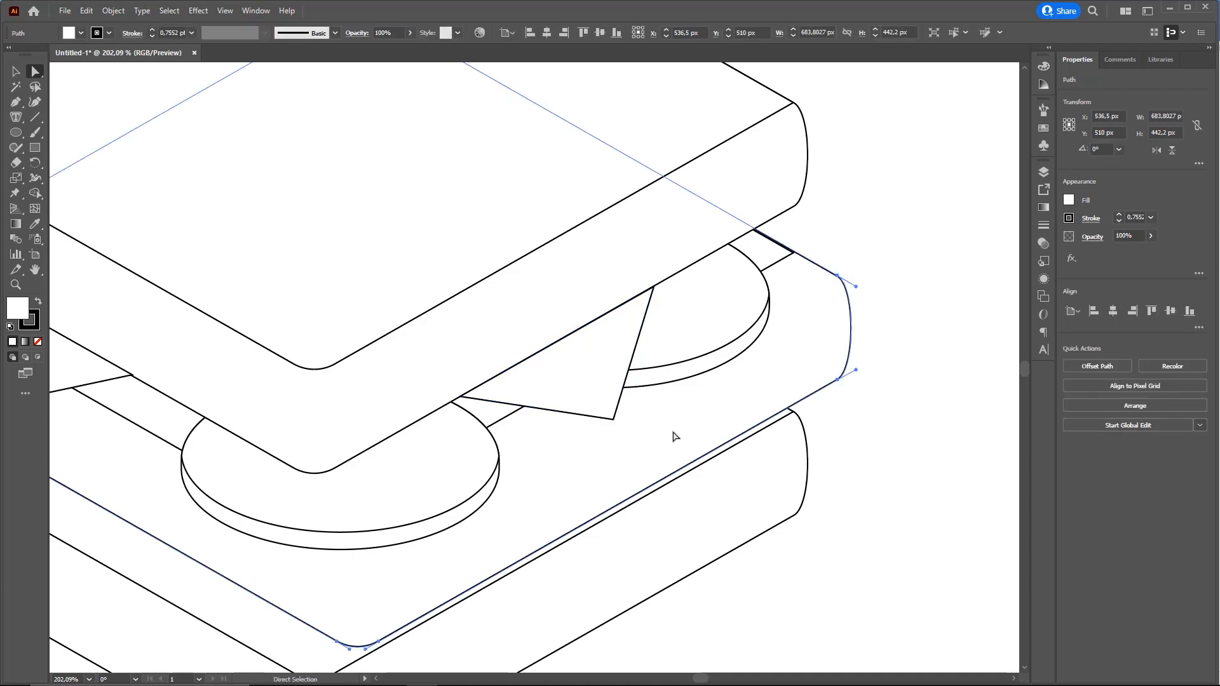
pyautogui.click(614, 419)
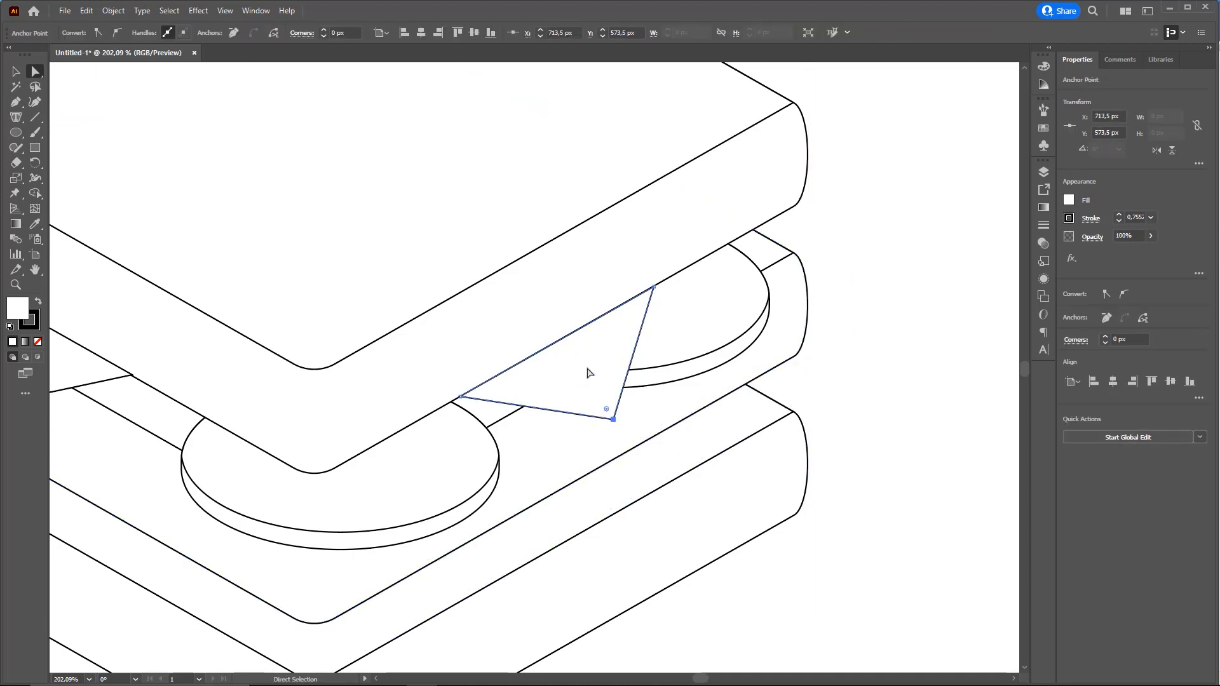
pyautogui.moveTo(607, 411); pyautogui.dragTo(594, 395)
pyautogui.press('v')
pyautogui.hotkey('ctrl', '0')
pyautogui.click(905, 401)
pyautogui.scroll(-3, 613, 413)
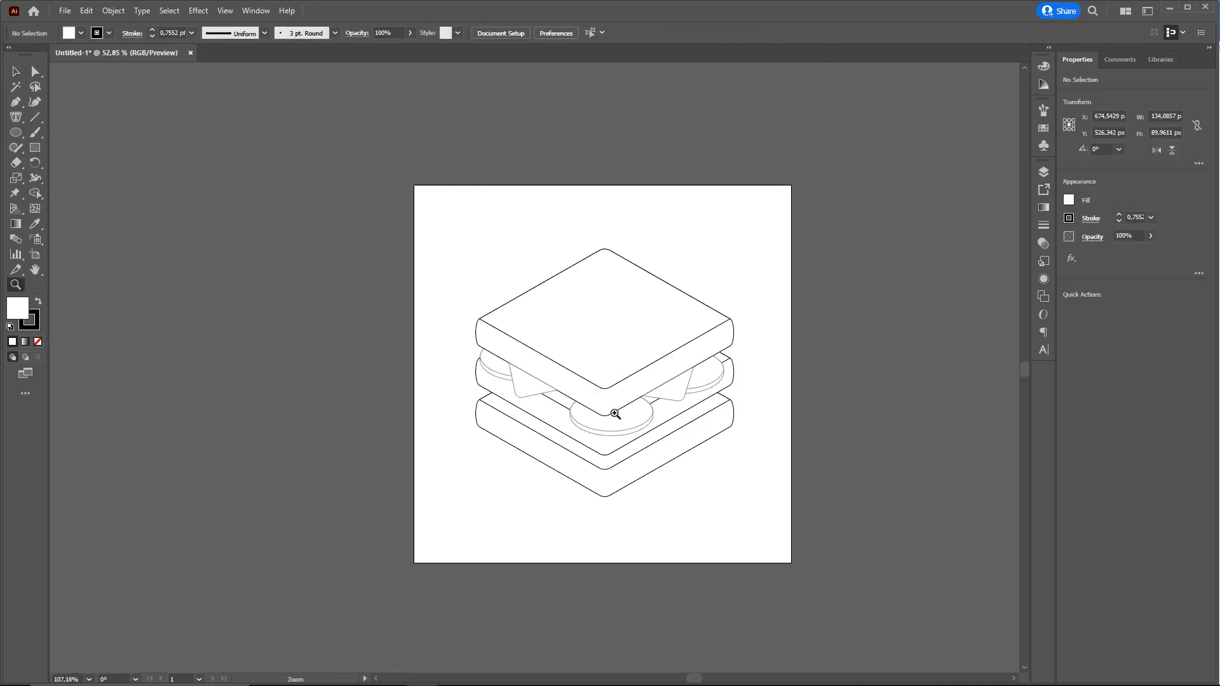
pyautogui.scroll(2, 689, 428)
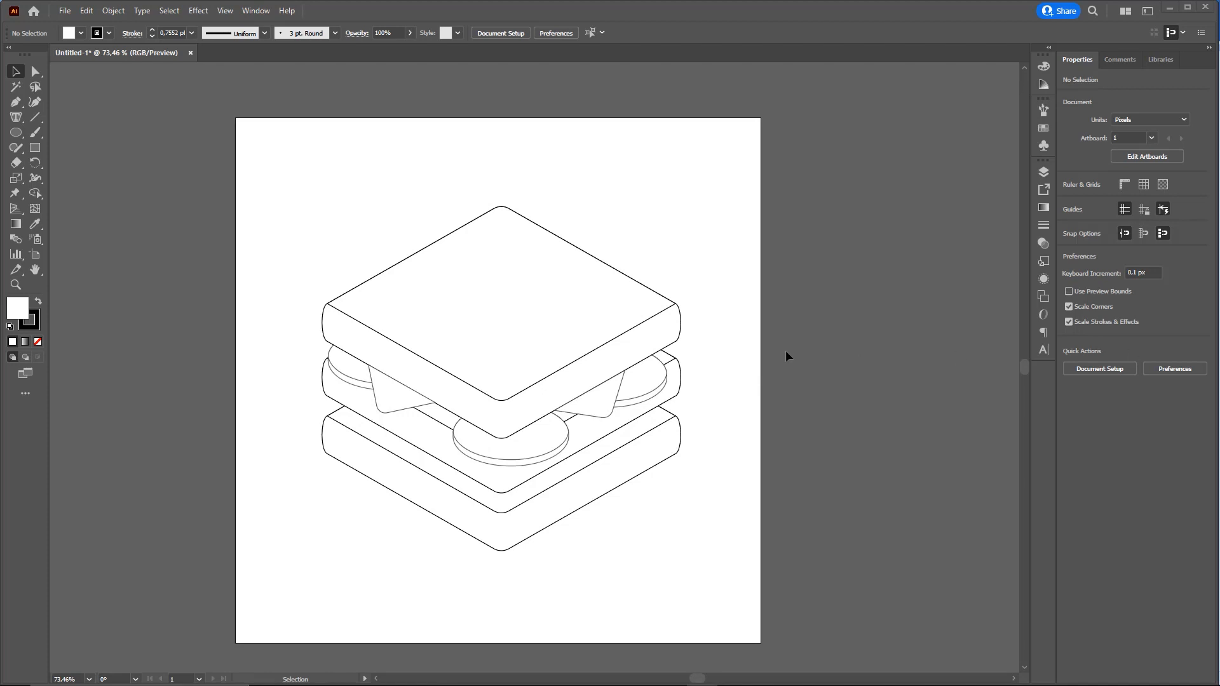
pyautogui.moveTo(546, 404)
pyautogui.mouseDown()
pyautogui.moveTo(545, 375)
pyautogui.moveTo(547, 399)
pyautogui.mouseUp()
pyautogui.press('z')
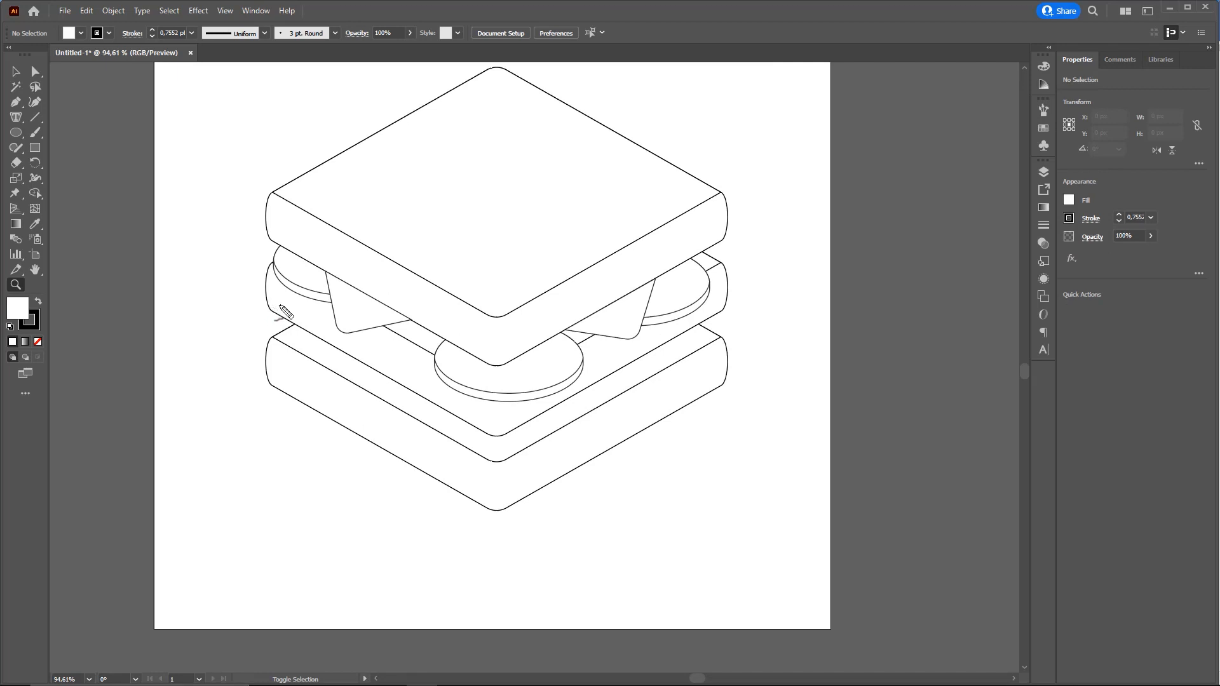
pyautogui.moveTo(280, 305)
pyautogui.mouseDown()
pyautogui.moveTo(309, 358)
pyautogui.moveTo(454, 460)
pyautogui.moveTo(533, 462)
pyautogui.moveTo(701, 375)
pyautogui.moveTo(740, 326)
pyautogui.moveTo(635, 307)
pyautogui.moveTo(430, 333)
pyautogui.moveTo(335, 310)
pyautogui.mouseUp()
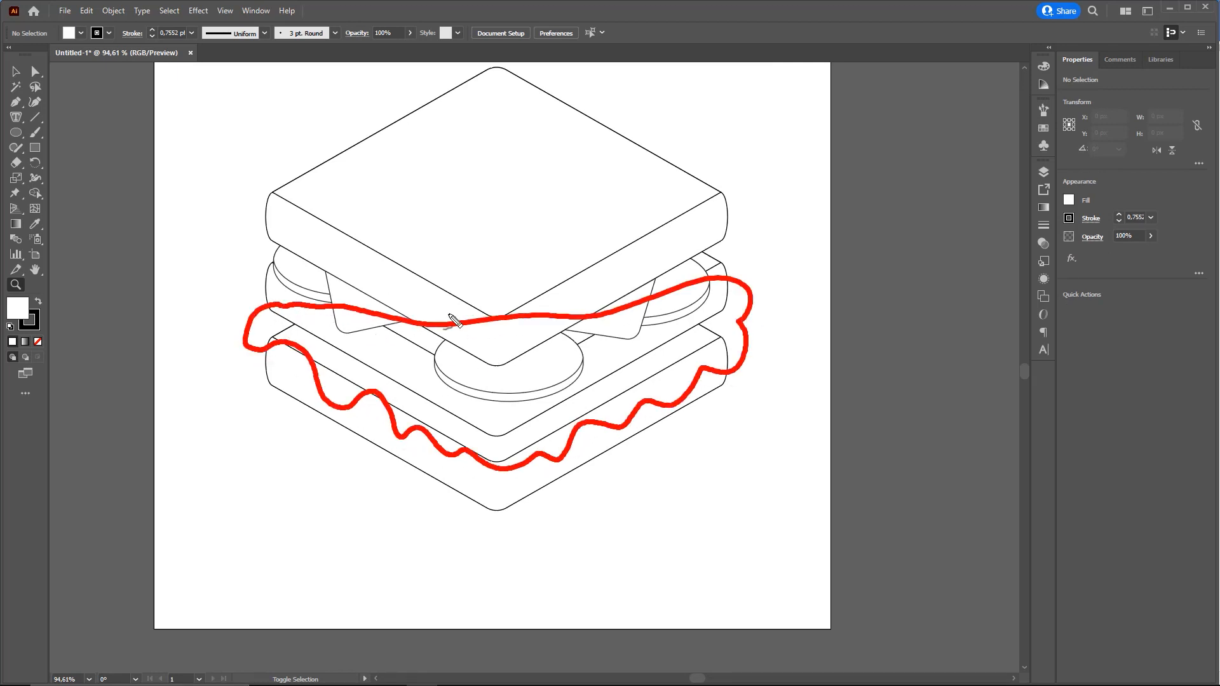
pyautogui.hotkey('ctrl', 'z')
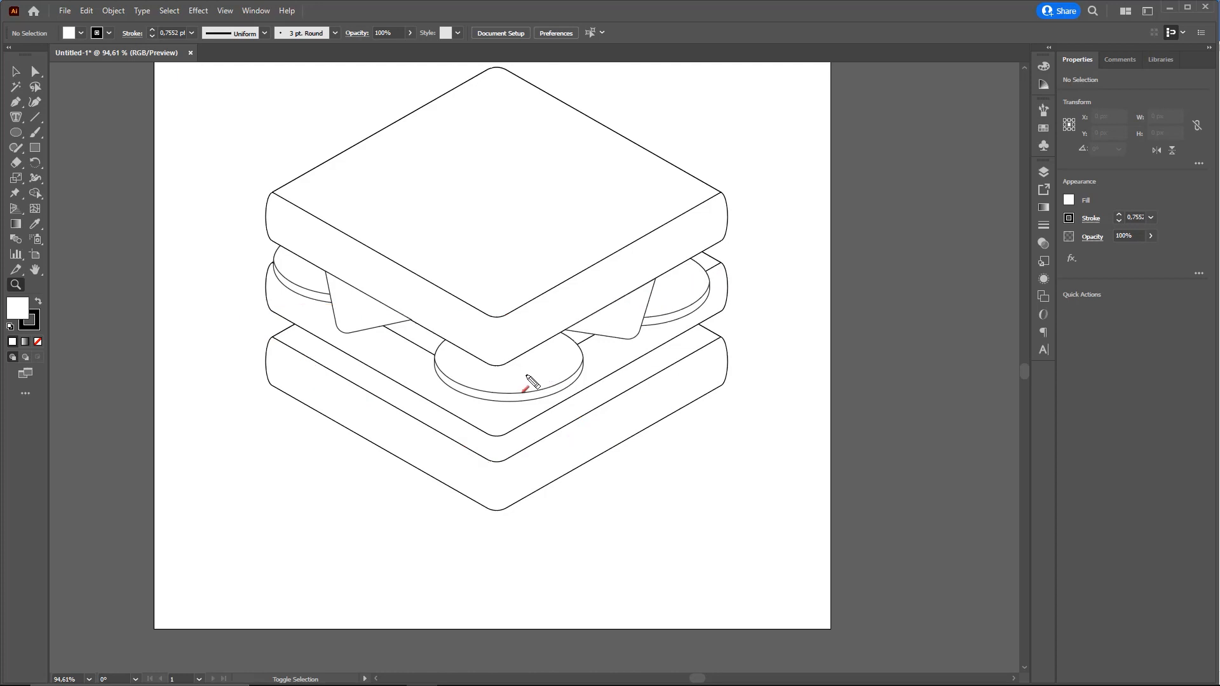
# Paint a closed wavy lettuce-like outline with the Paintbrush, about 746 px wide and 337 px high, around the middle slab and across the bottom slab.
pyautogui.click(35, 133)
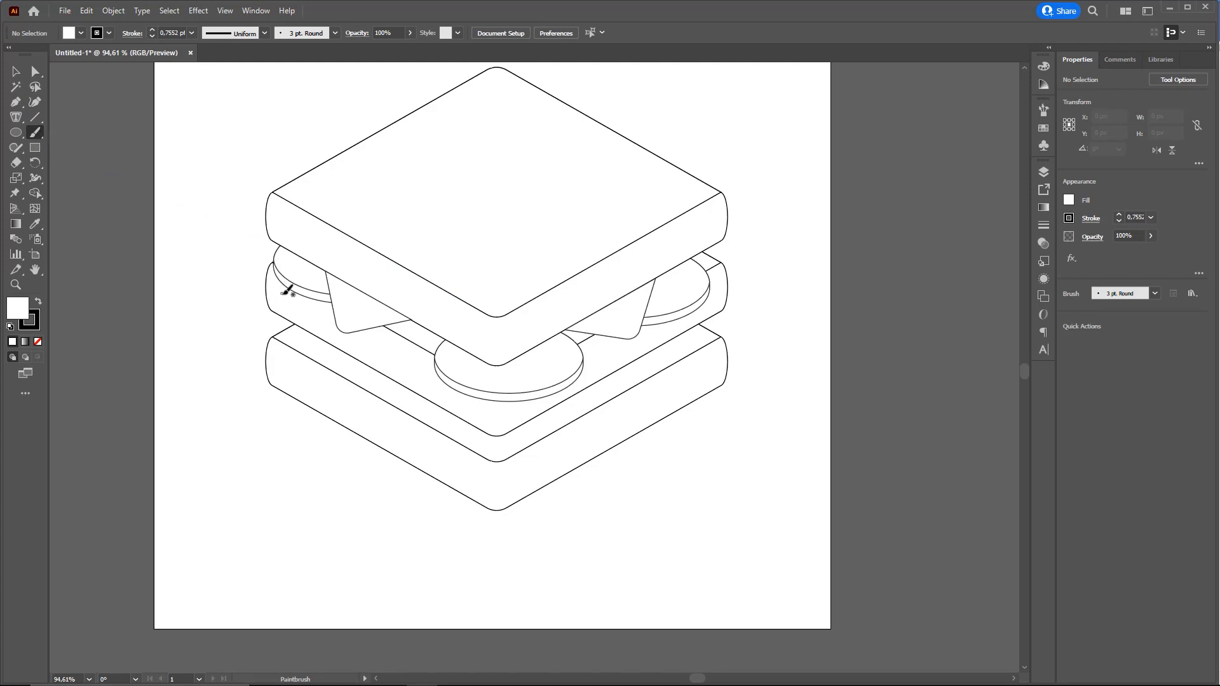
pyautogui.moveTo(283, 293)
pyautogui.mouseDown()
pyautogui.moveTo(249, 305)
pyautogui.moveTo(244, 331)
pyautogui.mouseUp()
pyautogui.moveTo(277, 357)
pyautogui.mouseDown()
pyautogui.moveTo(471, 474)
pyautogui.moveTo(510, 480)
pyautogui.moveTo(554, 468)
pyautogui.moveTo(667, 381)
pyautogui.moveTo(731, 358)
pyautogui.moveTo(746, 312)
pyautogui.moveTo(734, 303)
pyautogui.moveTo(739, 266)
pyautogui.moveTo(652, 265)
pyautogui.moveTo(433, 301)
pyautogui.moveTo(282, 292)
pyautogui.mouseUp()
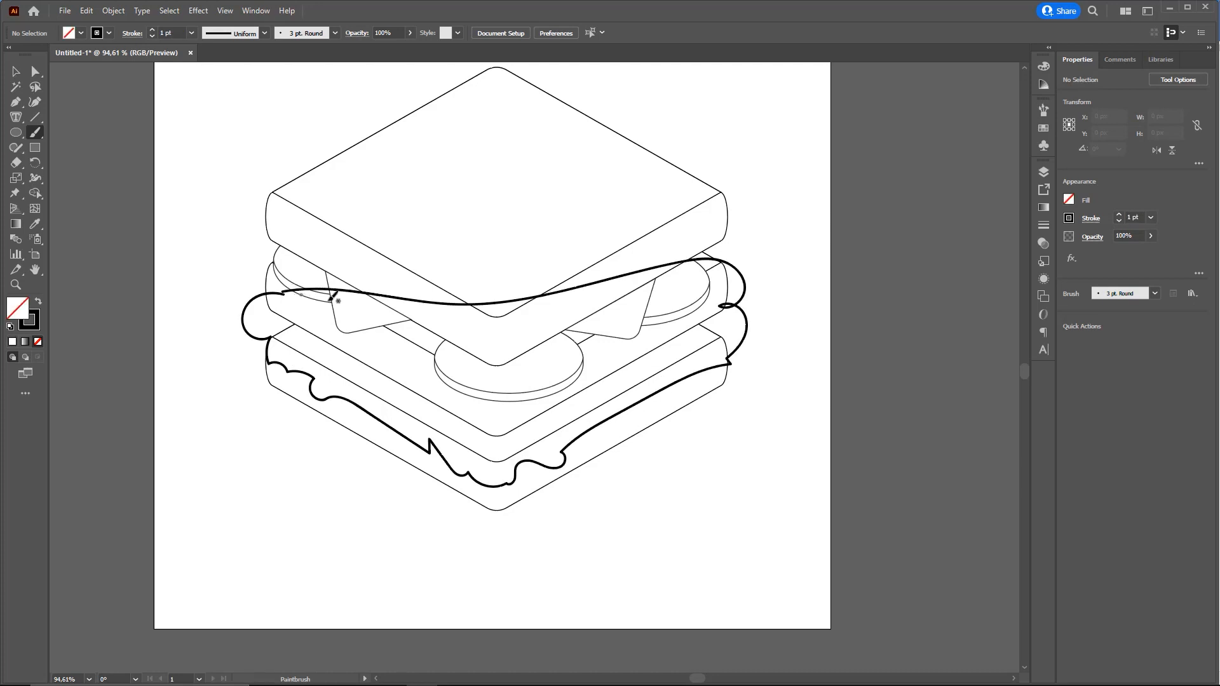
# Select the wavy outline and give it the top slab's white fill and thin black stroke using the Eyedropper.
pyautogui.press('v')
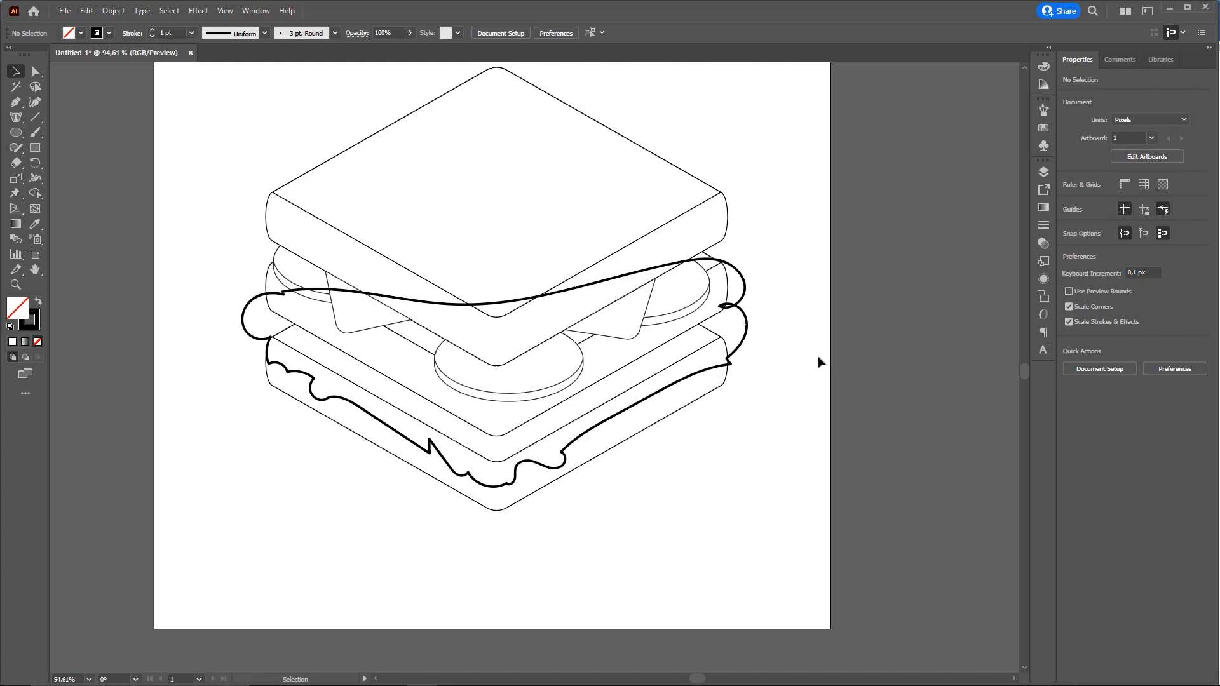
pyautogui.click(748, 327)
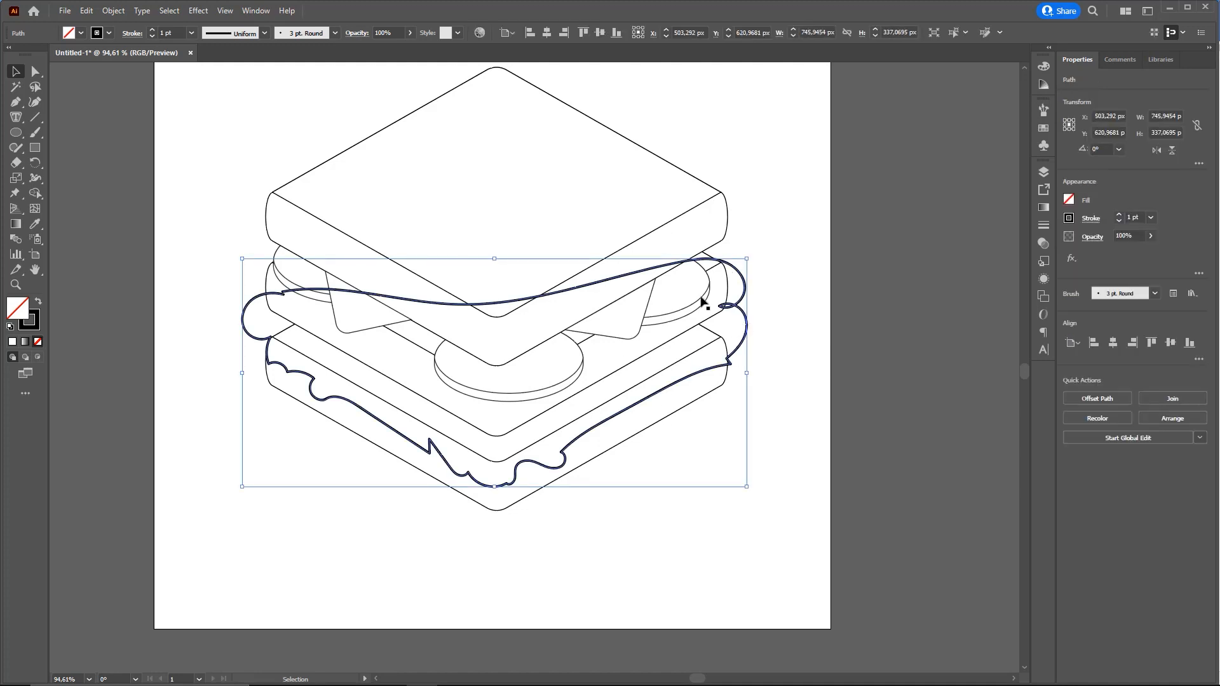
pyautogui.hotkey('ctrl', '2')
pyautogui.moveTo(161, 136)
pyautogui.mouseDown()
pyautogui.moveTo(36, 231)
pyautogui.moveTo(41, 221)
pyautogui.mouseUp()
pyautogui.click(37, 225)
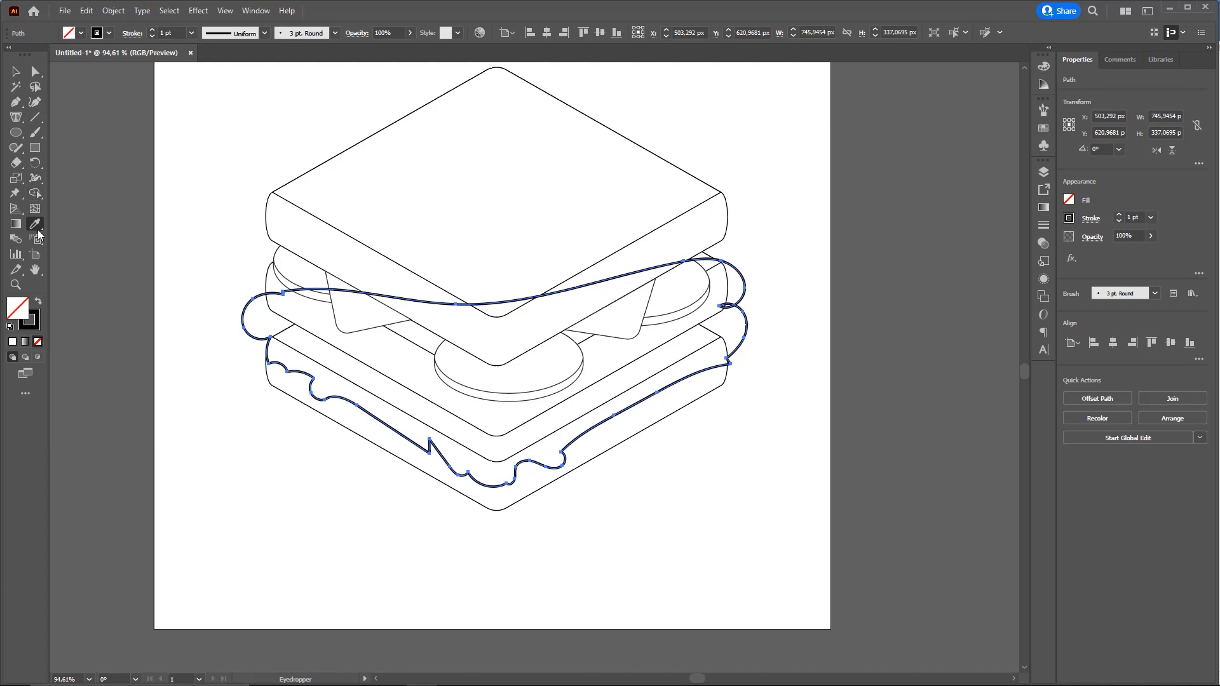
pyautogui.click(636, 206)
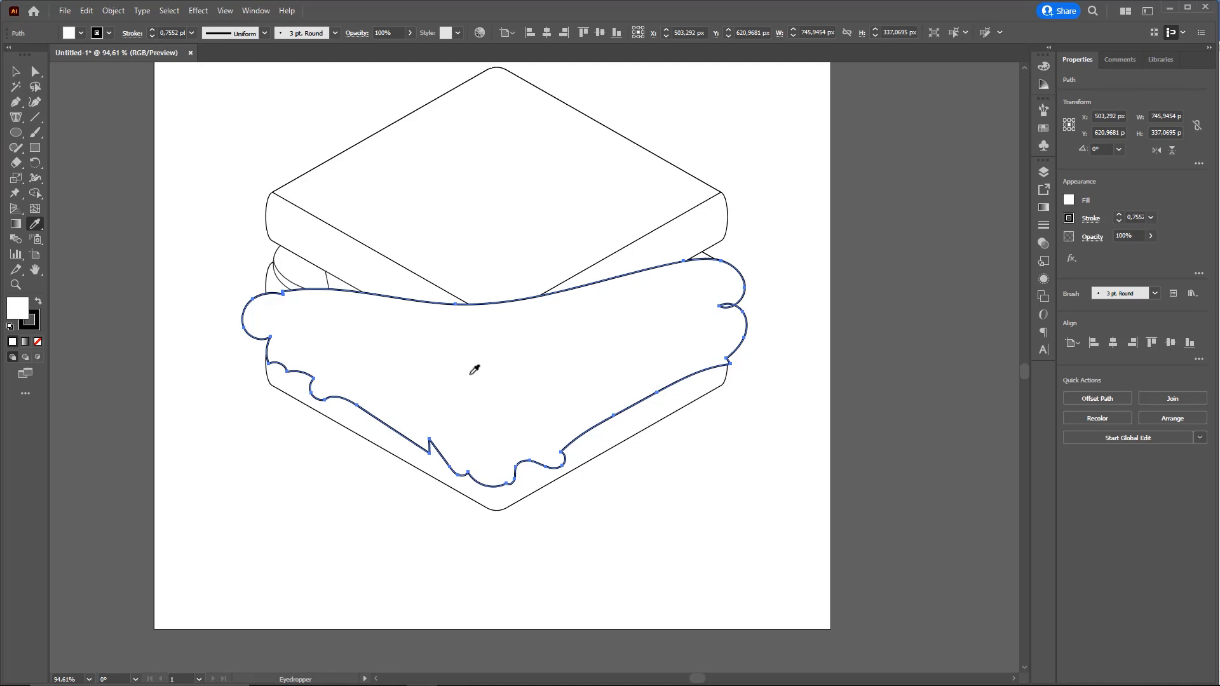
pyautogui.hotkey('ctrl', 'shift', '3')
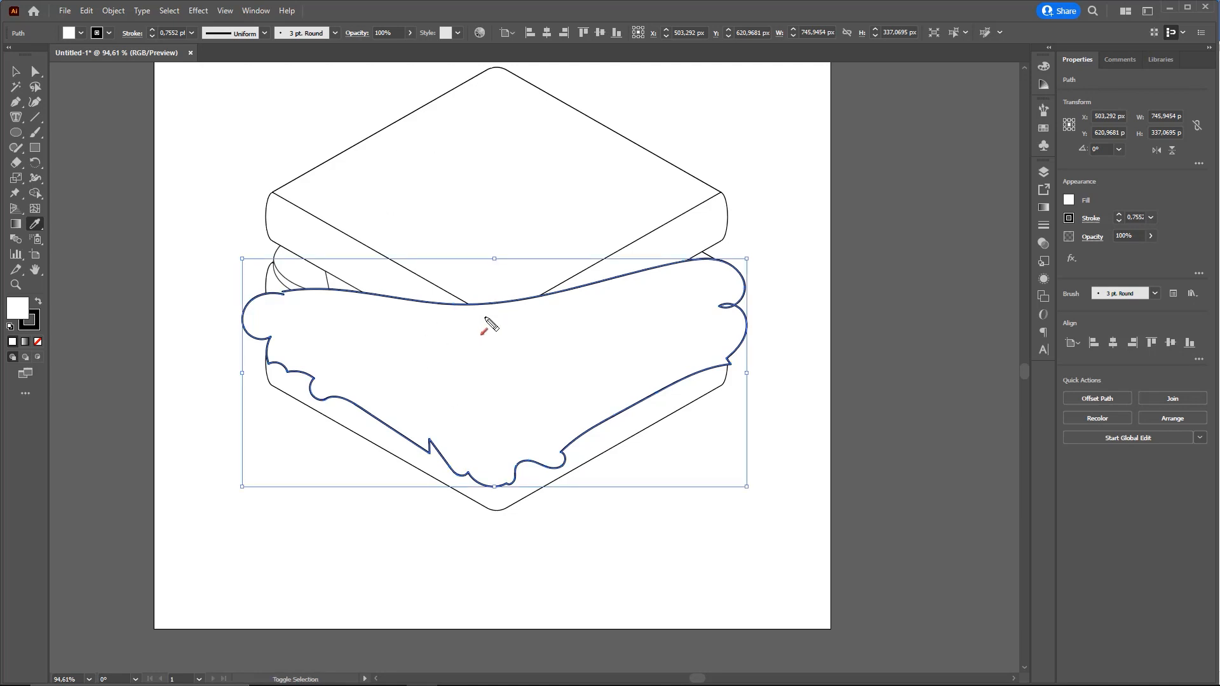
pyautogui.moveTo(799, 205); pyautogui.dragTo(658, 361)
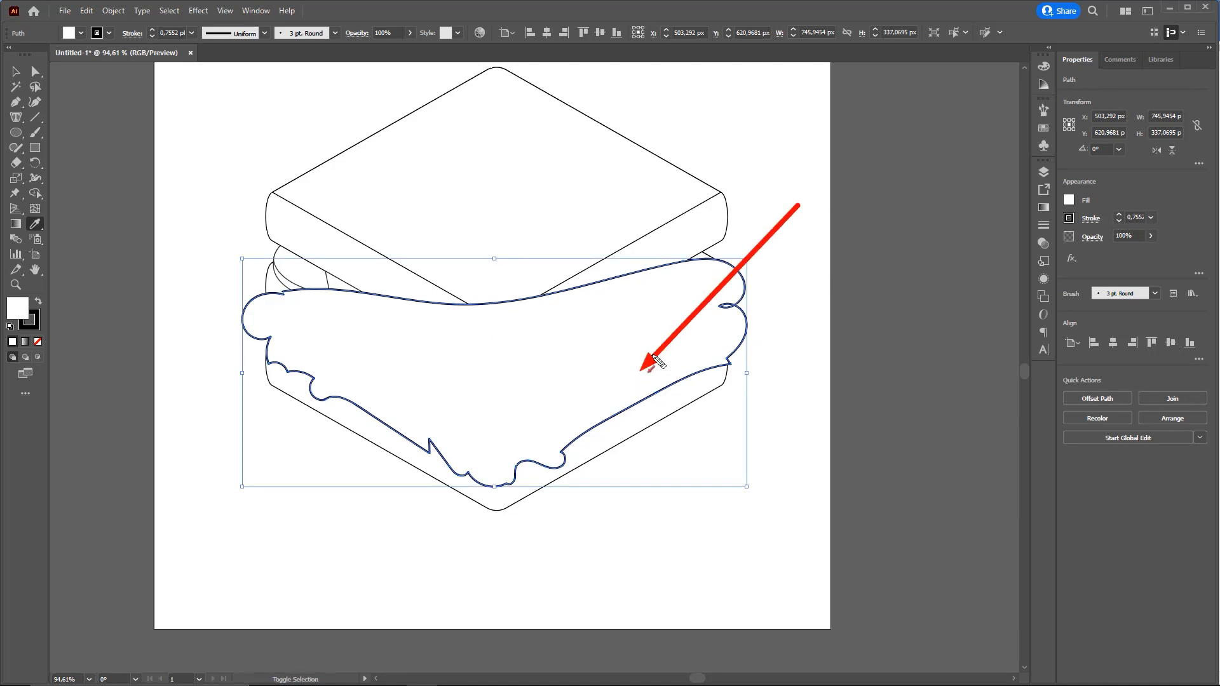
# Switch the wavy lettuce outline's brush from 3 pt. Round to Basic and deselect it.
pyautogui.moveTo(641, 306); pyautogui.dragTo(1057, 297)
pyautogui.click(1128, 293)
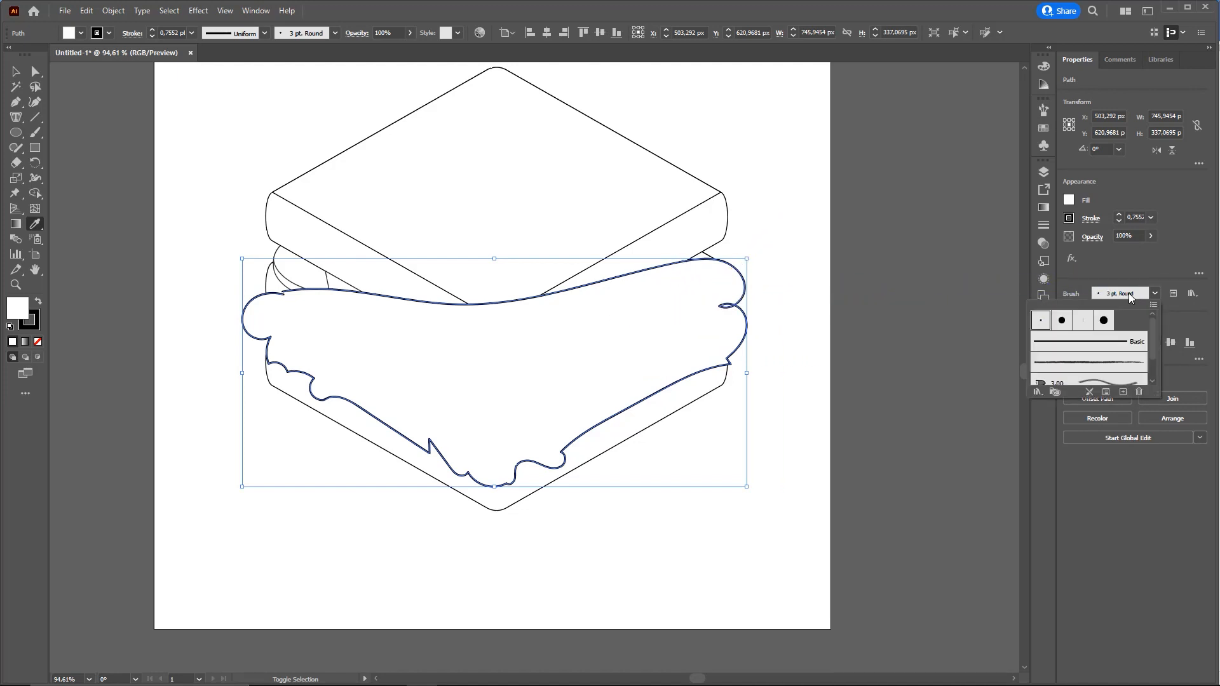
pyautogui.click(1071, 342)
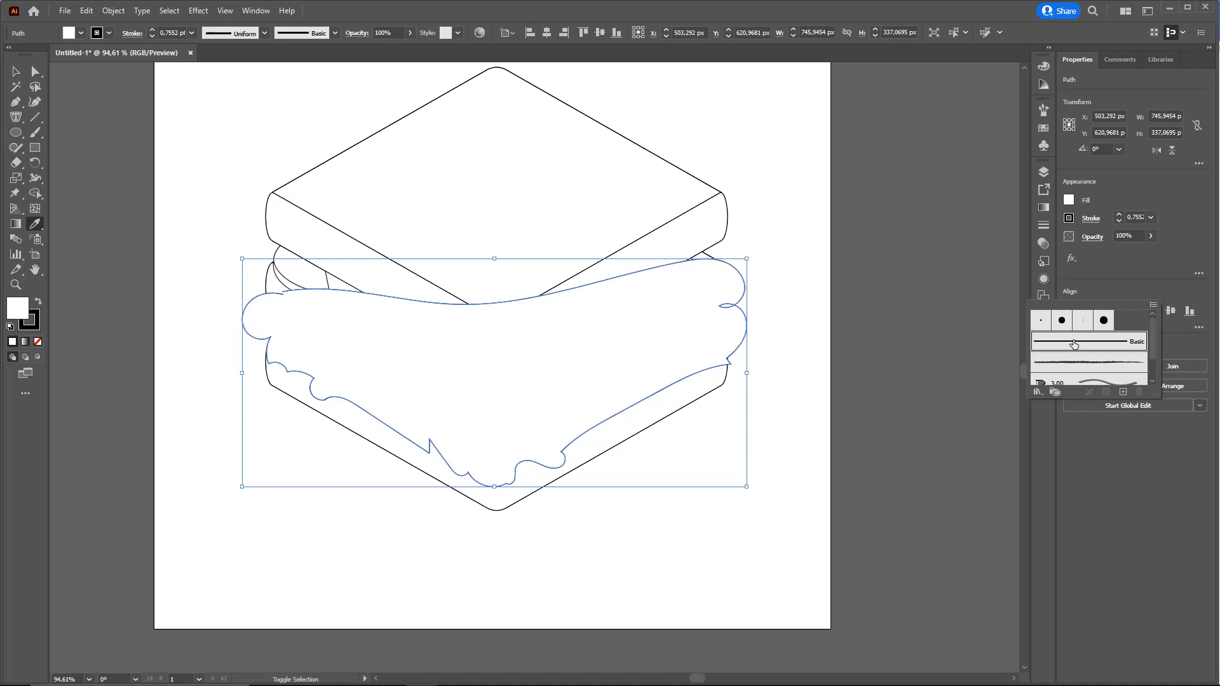
pyautogui.click(793, 281)
pyautogui.press('z')
pyautogui.moveTo(638, 316); pyautogui.dragTo(598, 317)
pyautogui.press('v')
pyautogui.click(780, 283)
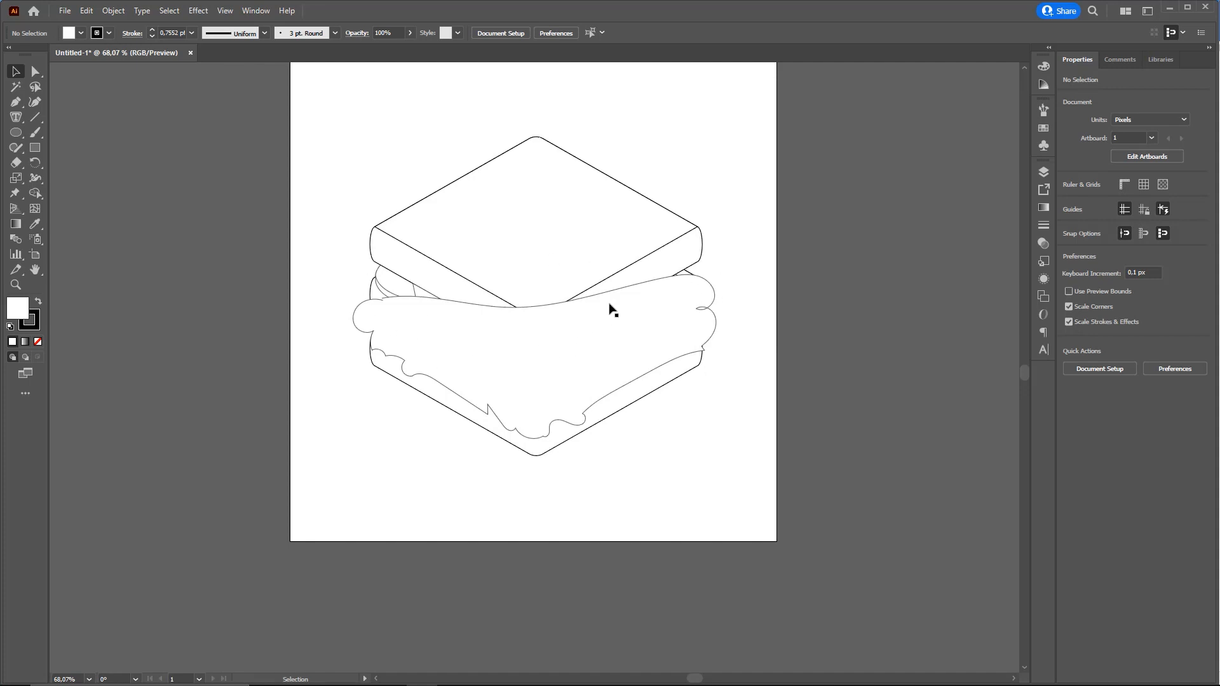
# Set the stroke weight of the entire sandwich artwork to 1 pt and deselect everything.
pyautogui.moveTo(746, 240); pyautogui.dragTo(716, 284)
pyautogui.hotkey('ctrl', 'a')
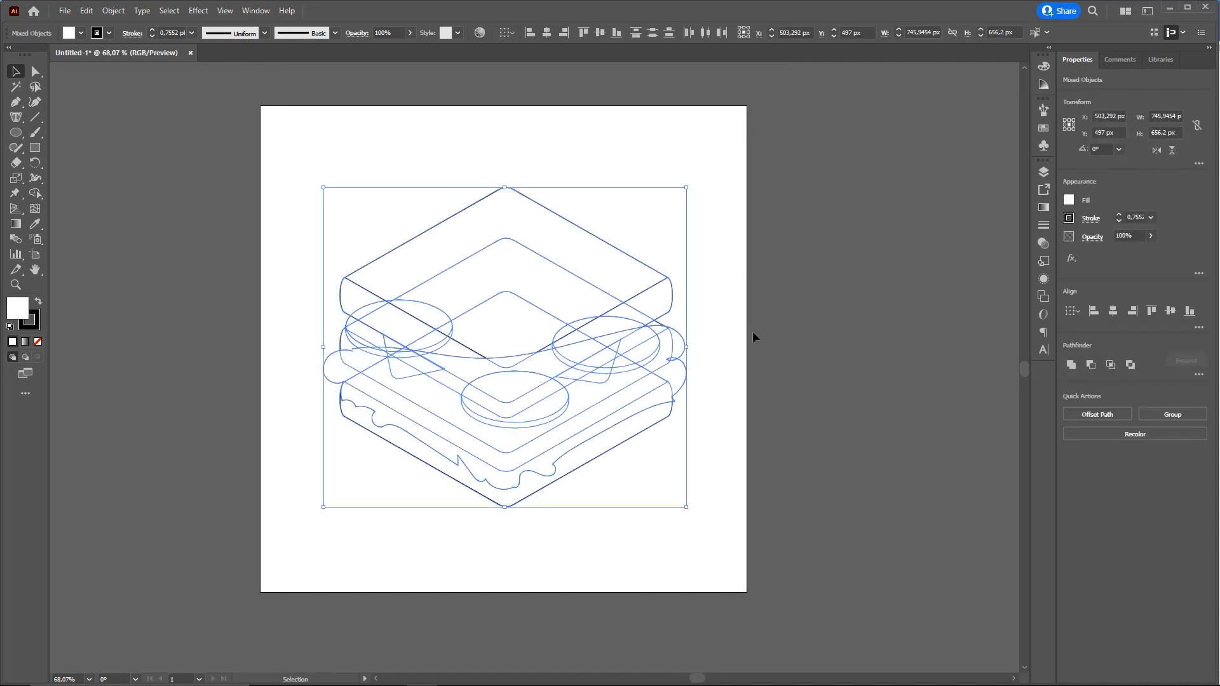
pyautogui.press('ctrl')
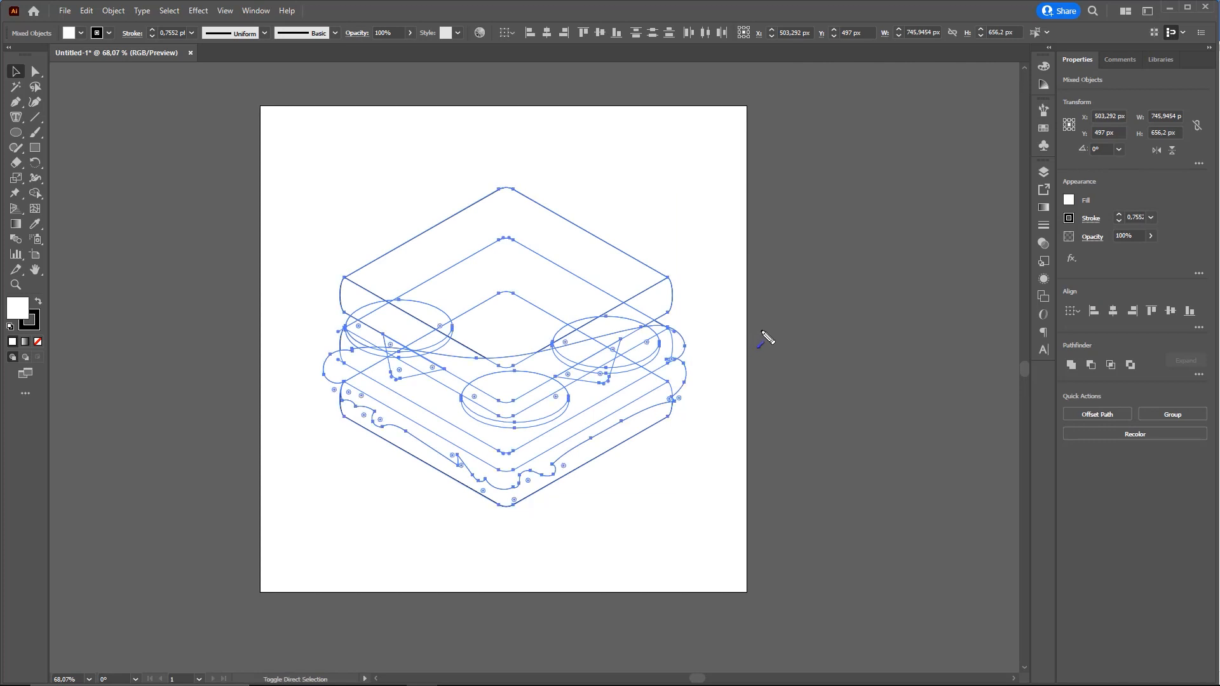
pyautogui.click(1043, 225)
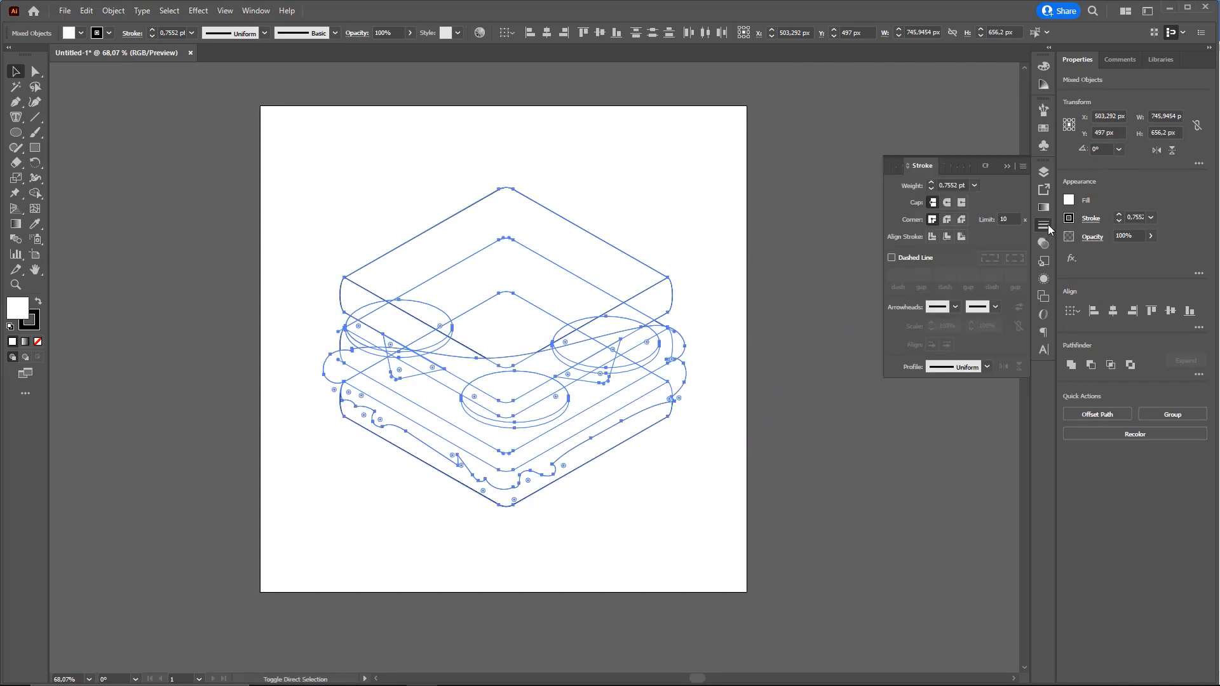
pyautogui.click(960, 186)
pyautogui.write('1')
pyautogui.press('Return')
pyautogui.click(713, 347)
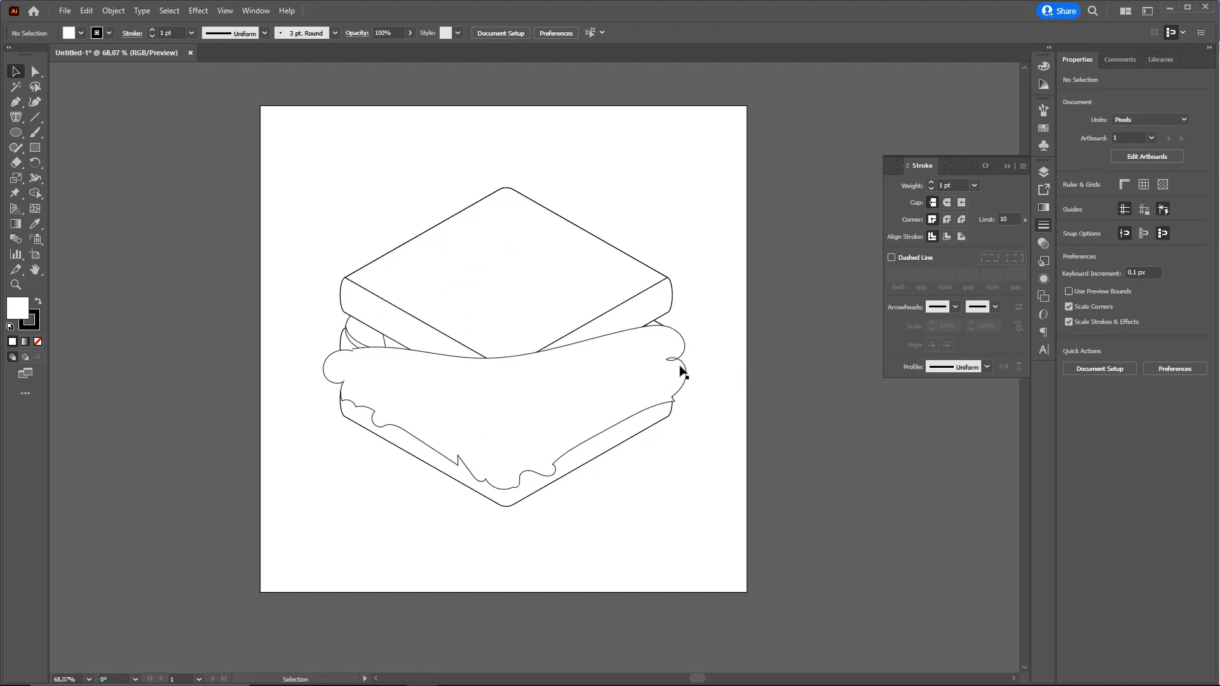
# Send the lettuce shape backward in the stacking order until it sits behind the middle slab and in front of the bottom slab.
pyautogui.click(640, 402)
pyautogui.rightClick(620, 381)
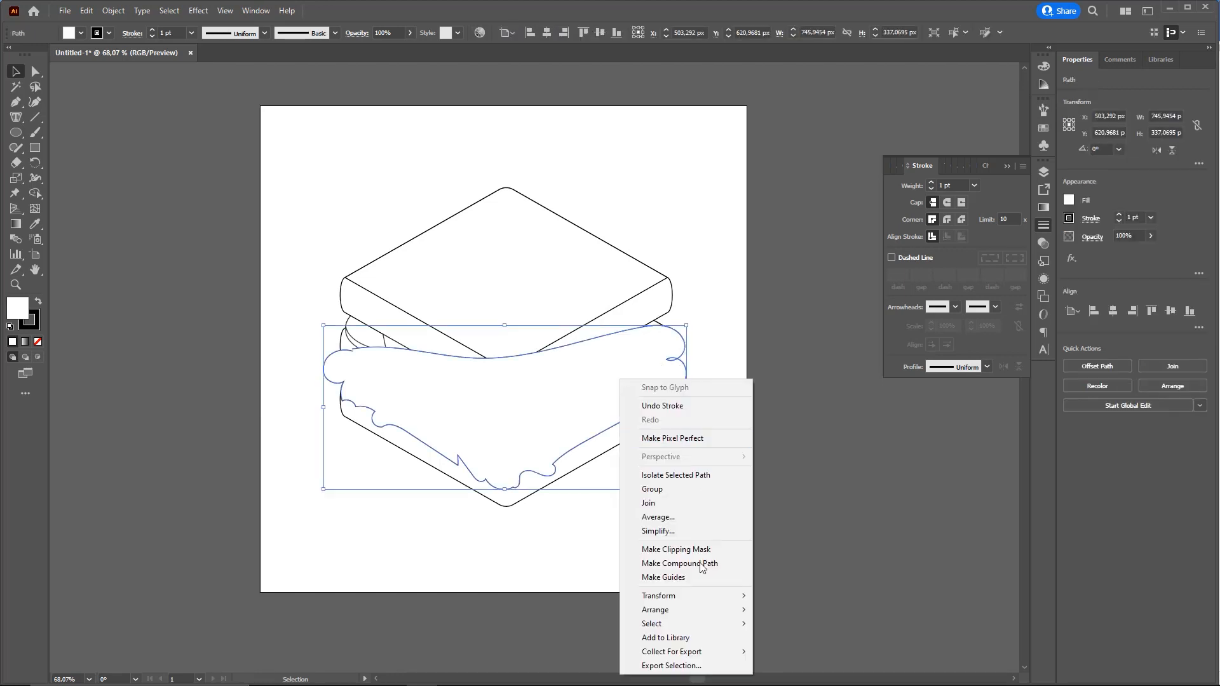
pyautogui.moveTo(686, 609)
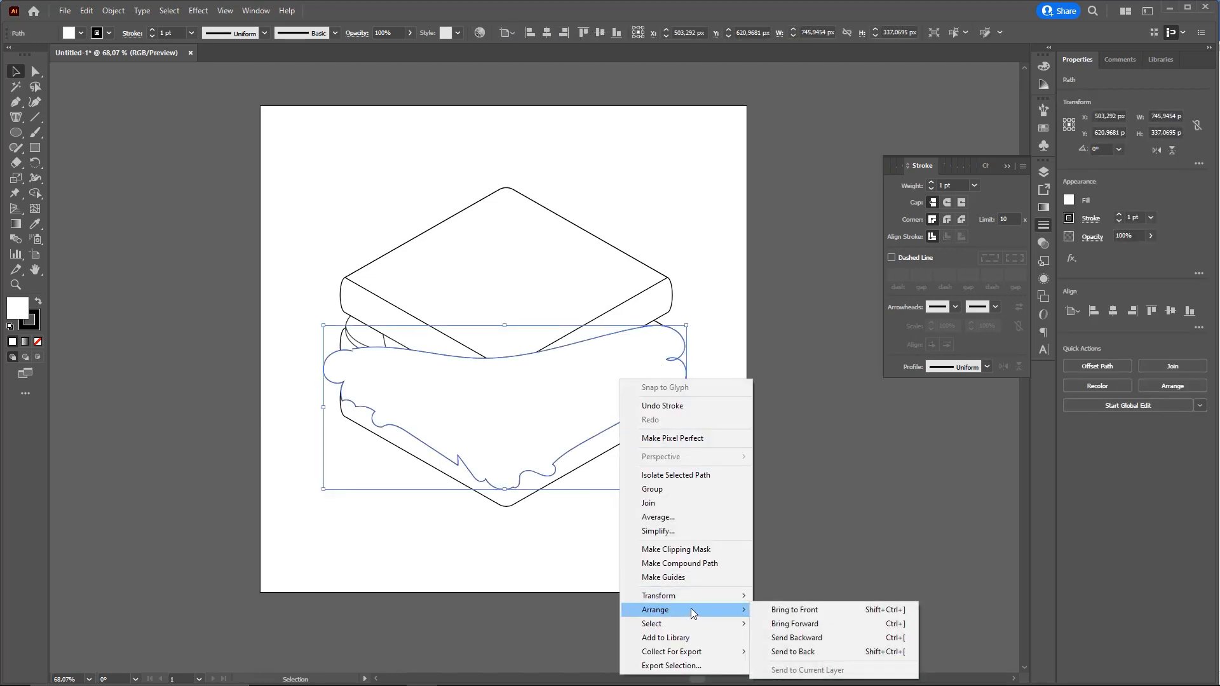
pyautogui.click(806, 640)
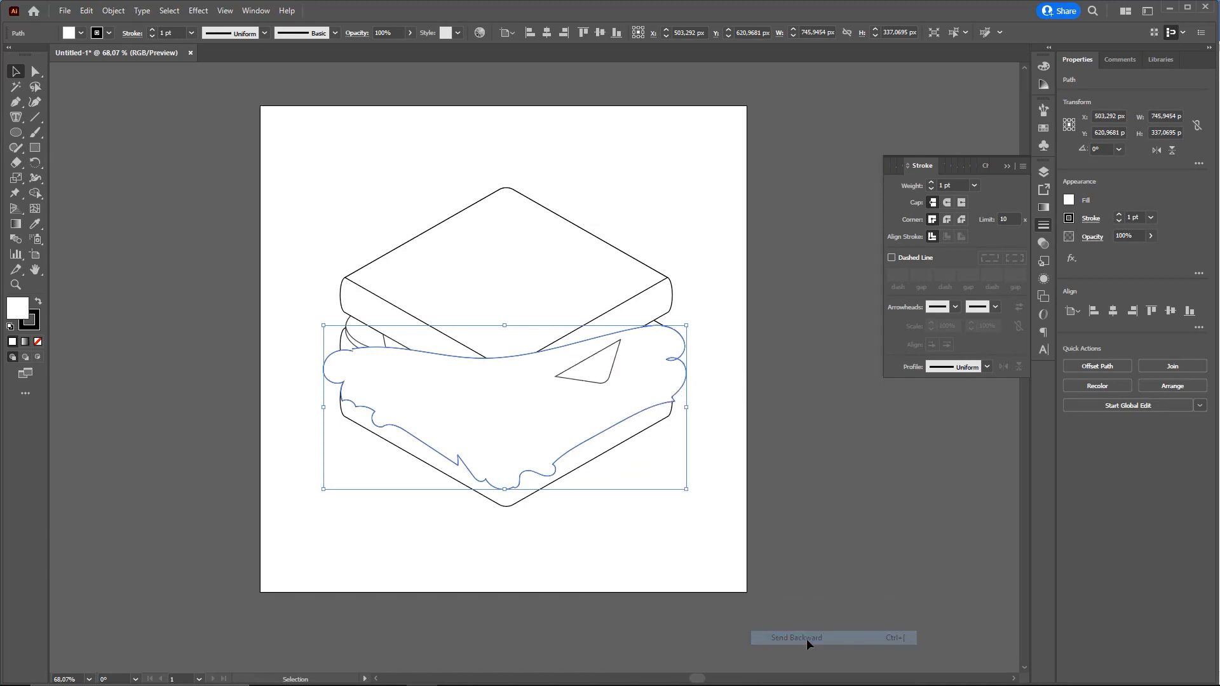
pyautogui.rightClick(650, 382)
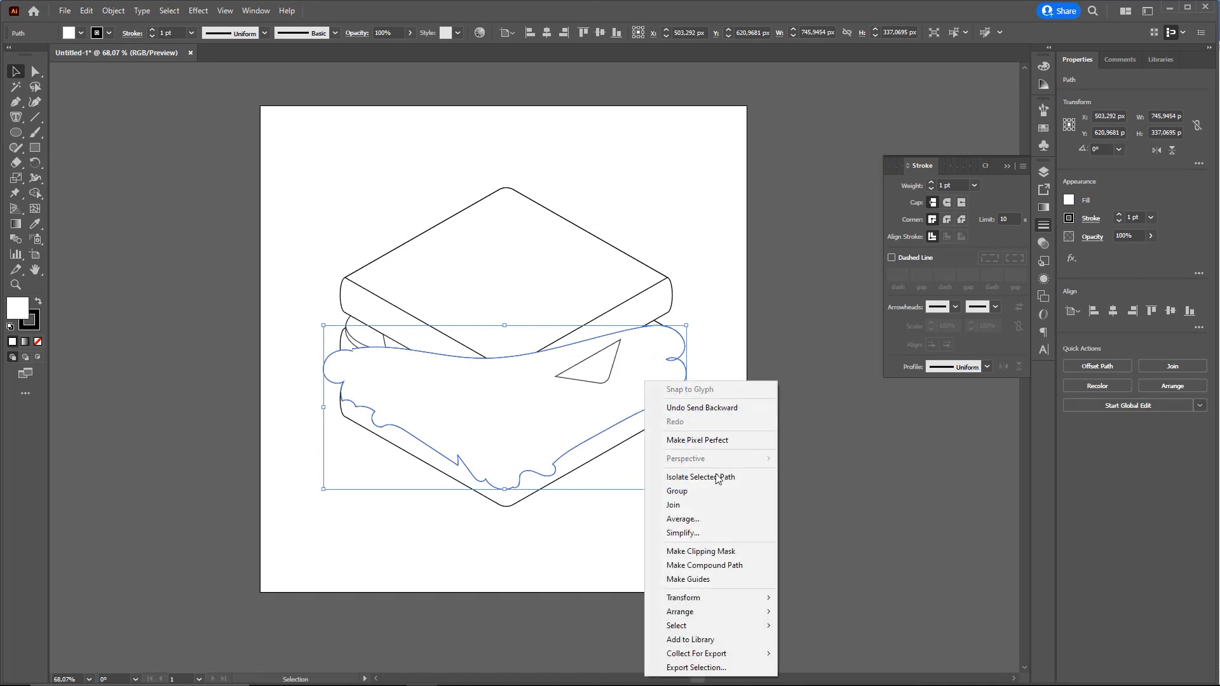
pyautogui.moveTo(697, 611)
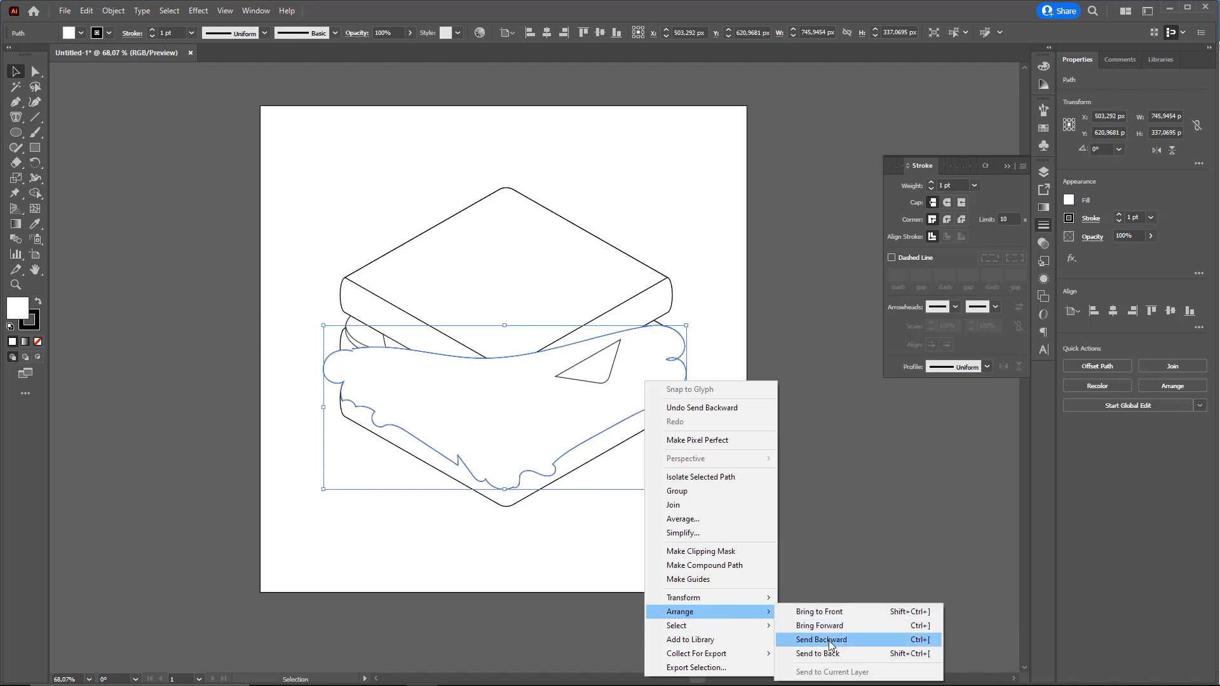
pyautogui.click(920, 642)
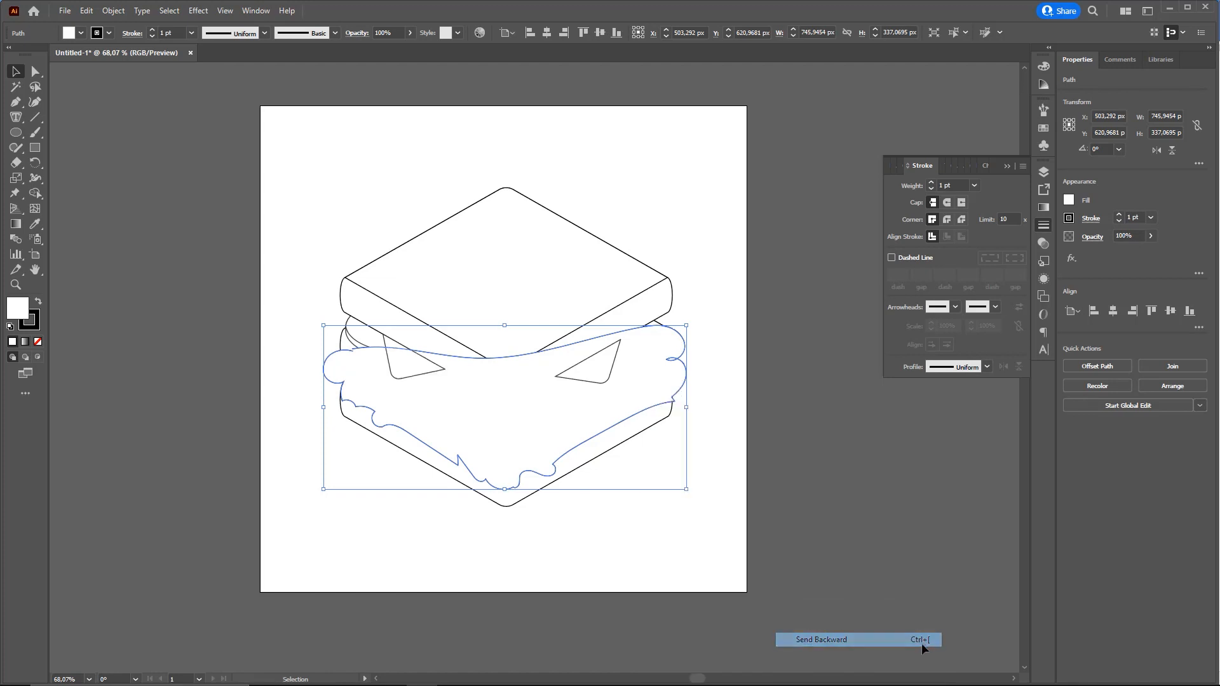
pyautogui.press('a')
pyautogui.hotkey('ctrl', '[')
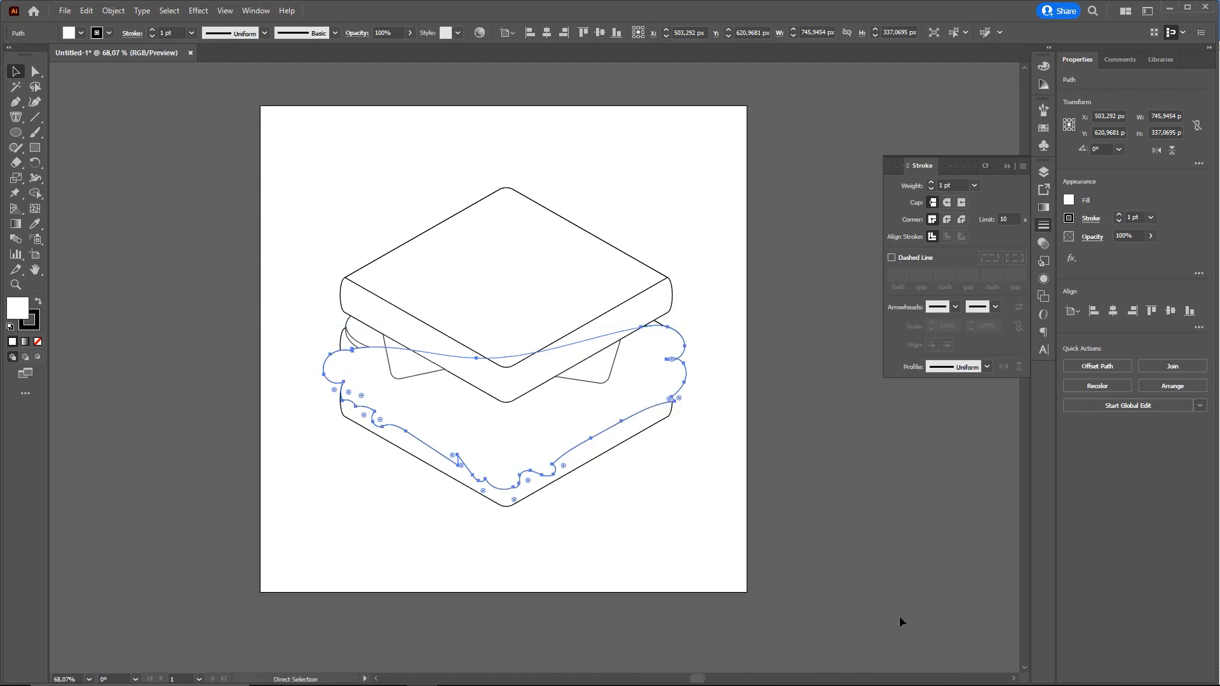
pyautogui.hotkey('ctrl', '[')
pyautogui.hotkey('ctrl', '[')
pyautogui.hotkey('ctrl', '[')
pyautogui.hotkey('ctrl', '[')
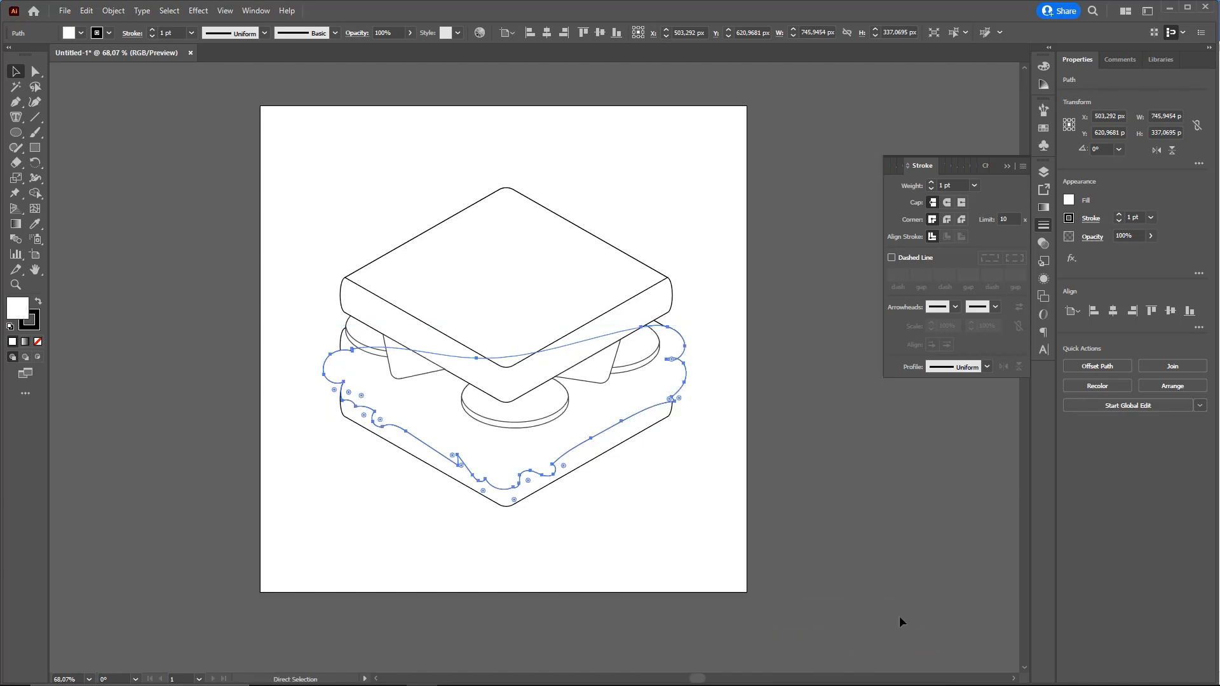
pyautogui.hotkey('ctrl', ']')
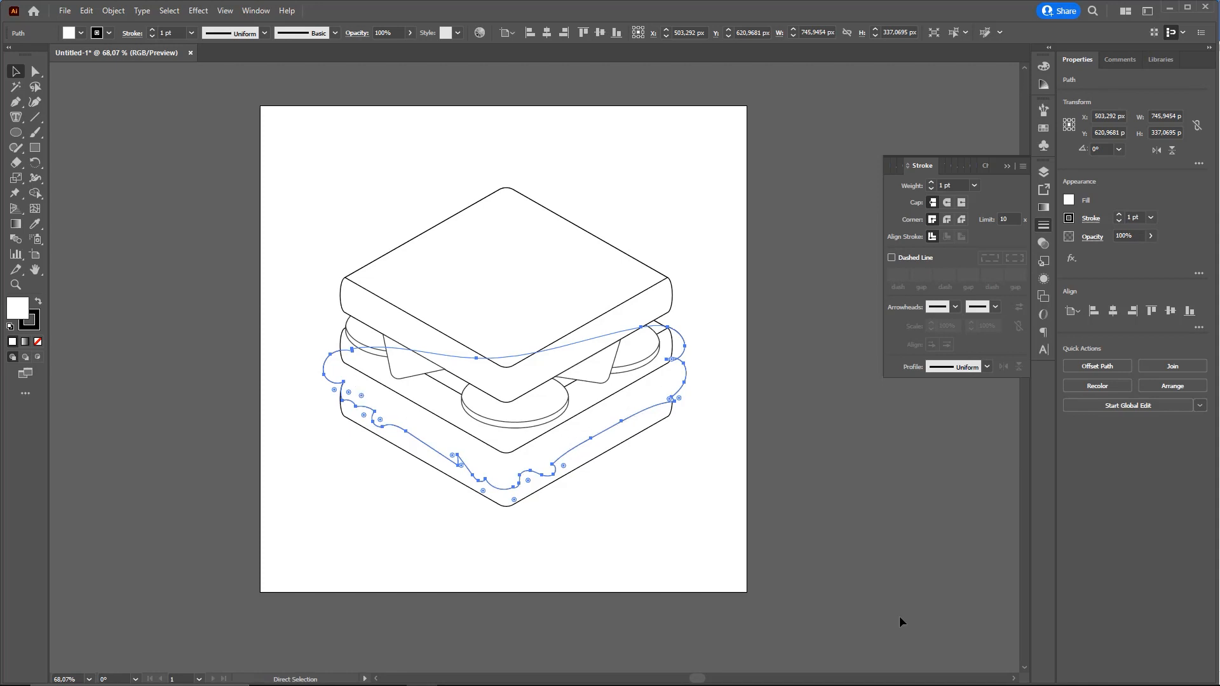
pyautogui.press('v')
pyautogui.click(721, 529)
pyautogui.moveTo(617, 482); pyautogui.dragTo(586, 468)
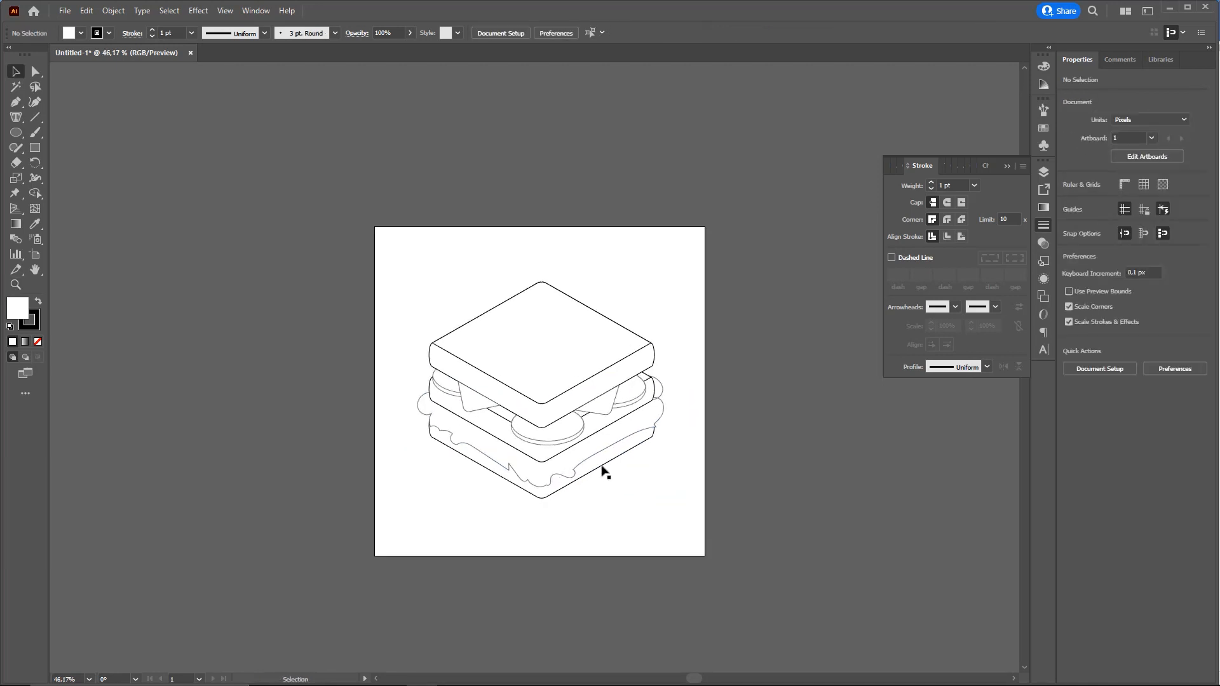
# Widen the lettuce shape to about 793 px on both sides, shift it slightly upward and deselect it.
pyautogui.click(605, 452)
pyautogui.moveTo(661, 429); pyautogui.dragTo(672, 430)
pyautogui.moveTo(589, 443); pyautogui.dragTo(588, 438)
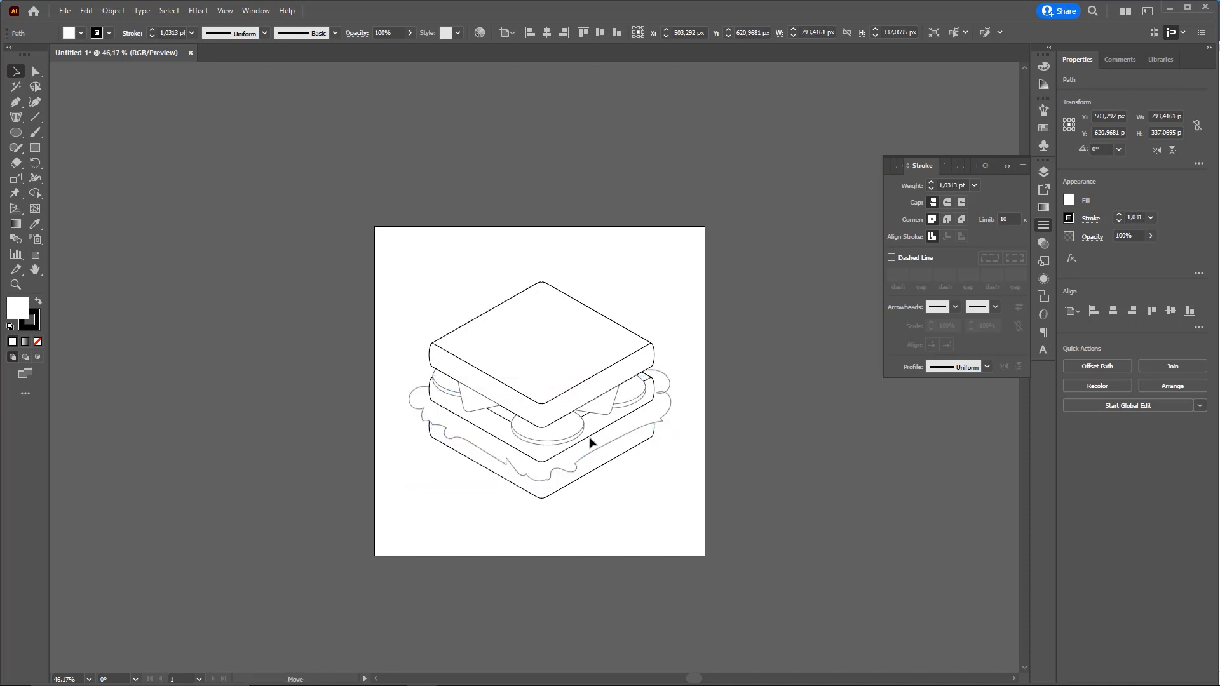
pyautogui.click(652, 501)
pyautogui.hotkey('ctrl', 'space')
pyautogui.moveTo(587, 497); pyautogui.dragTo(629, 508)
pyautogui.click(595, 472)
pyautogui.click(618, 491)
pyautogui.hotkey('ctrl', 'z')
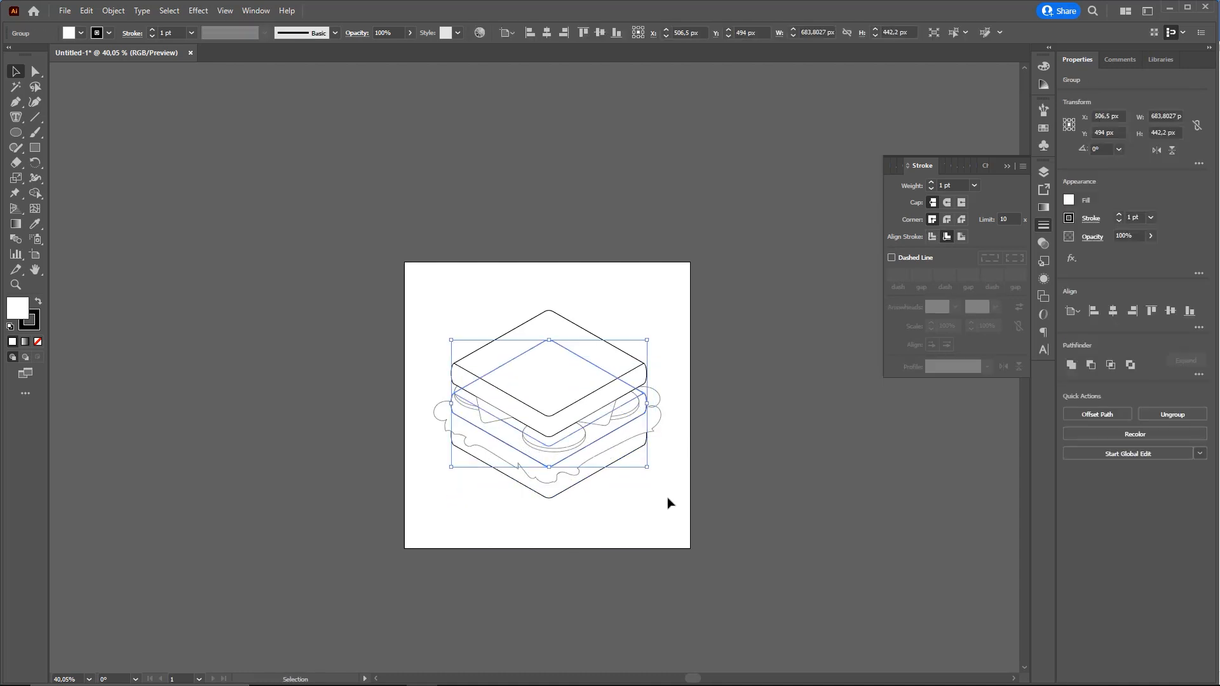
pyautogui.moveTo(667, 498); pyautogui.dragTo(551, 431)
# Scale the whole sandwich down proportionally to about 656 px wide and 543 px high, and move it slightly upward on the artboard.
pyautogui.moveTo(357, 220); pyautogui.dragTo(752, 620)
pyautogui.press('s')
pyautogui.moveTo(727, 174); pyautogui.dragTo(694, 212)
pyautogui.press('v')
pyautogui.moveTo(577, 336); pyautogui.dragTo(577, 330)
pyautogui.press('a')
pyautogui.hotkey('ctrl', '-')
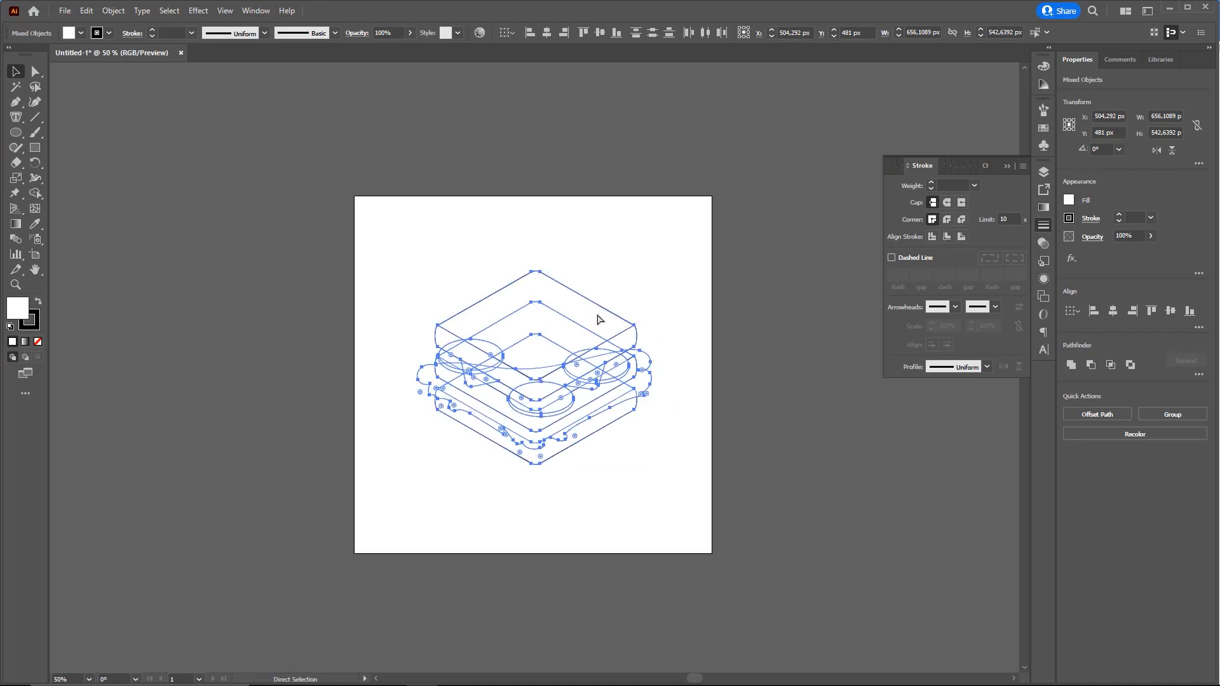
pyautogui.press('v')
pyautogui.moveTo(362, 231); pyautogui.dragTo(673, 474)
pyautogui.press('a')
pyautogui.press('v')
pyautogui.click(776, 322)
pyautogui.hotkey('ctrl', '+')
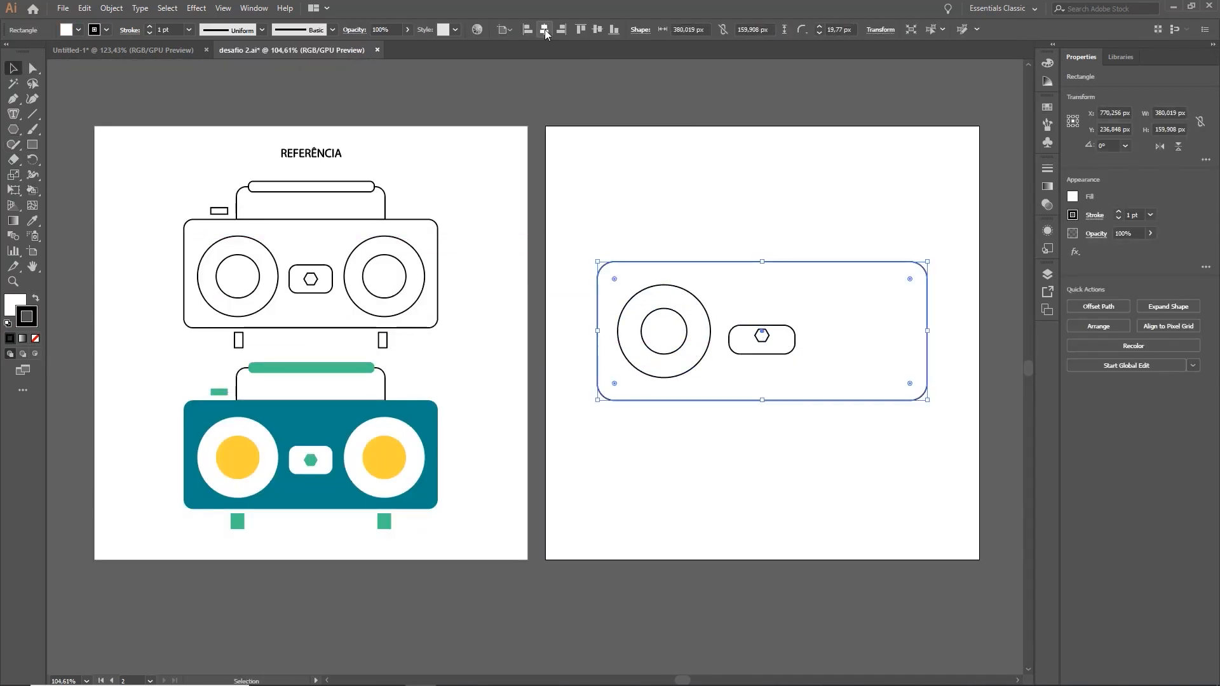
# Copy the radio's left speaker to the right side of the body and draw the handle and antenna button above it.
pyautogui.moveTo(664, 331); pyautogui.dragTo(857, 331)
pyautogui.moveTo(664, 262); pyautogui.dragTo(857, 228)
pyautogui.moveTo(681, 220); pyautogui.dragTo(838, 236)
pyautogui.moveTo(630, 244); pyautogui.dragTo(654, 256)
# Draw a small rectangular foot under the left speaker and place a copy under the right speaker.
pyautogui.moveTo(655, 408); pyautogui.dragTo(679, 433)
pyautogui.moveTo(666, 421); pyautogui.dragTo(857, 420)
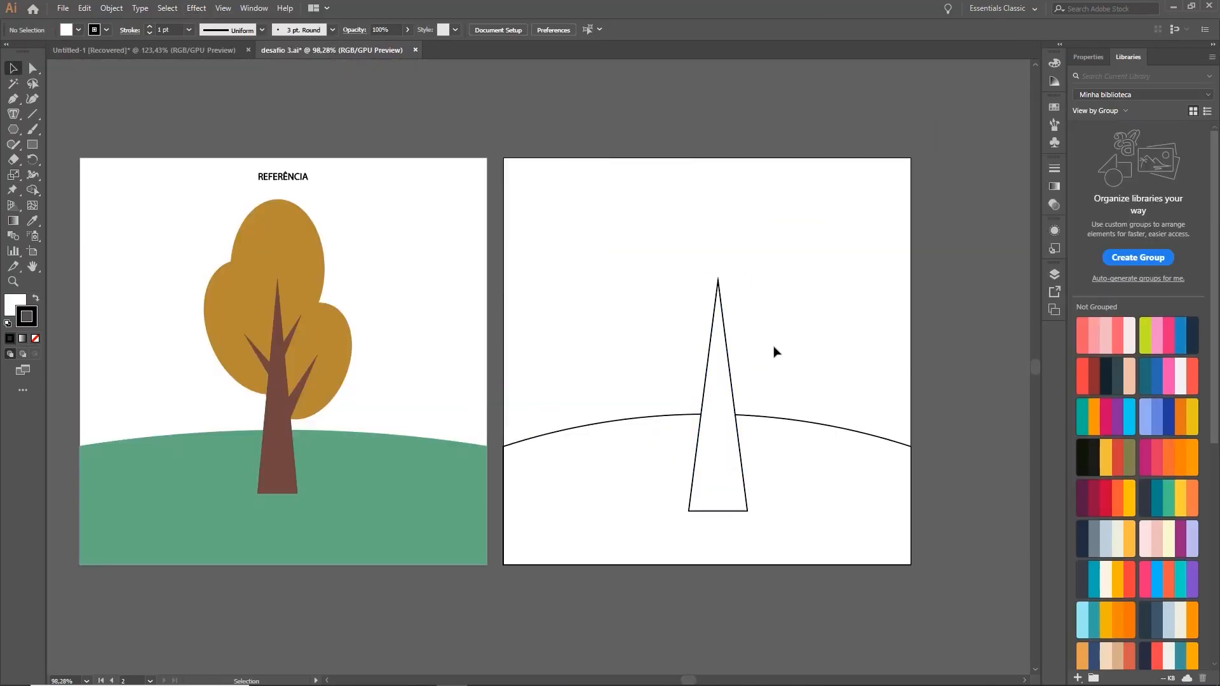
# Add branches to the triangular tree trunk and draw oval foliage around it, following the reference tree.
pyautogui.moveTo(676, 372); pyautogui.dragTo(702, 351)
pyautogui.moveTo(701, 351)
pyautogui.mouseDown()
pyautogui.moveTo(735, 340)
pyautogui.moveTo(737, 400)
pyautogui.mouseUp()
pyautogui.moveTo(650, 305); pyautogui.dragTo(727, 407)
pyautogui.moveTo(720, 242); pyautogui.dragTo(771, 334)
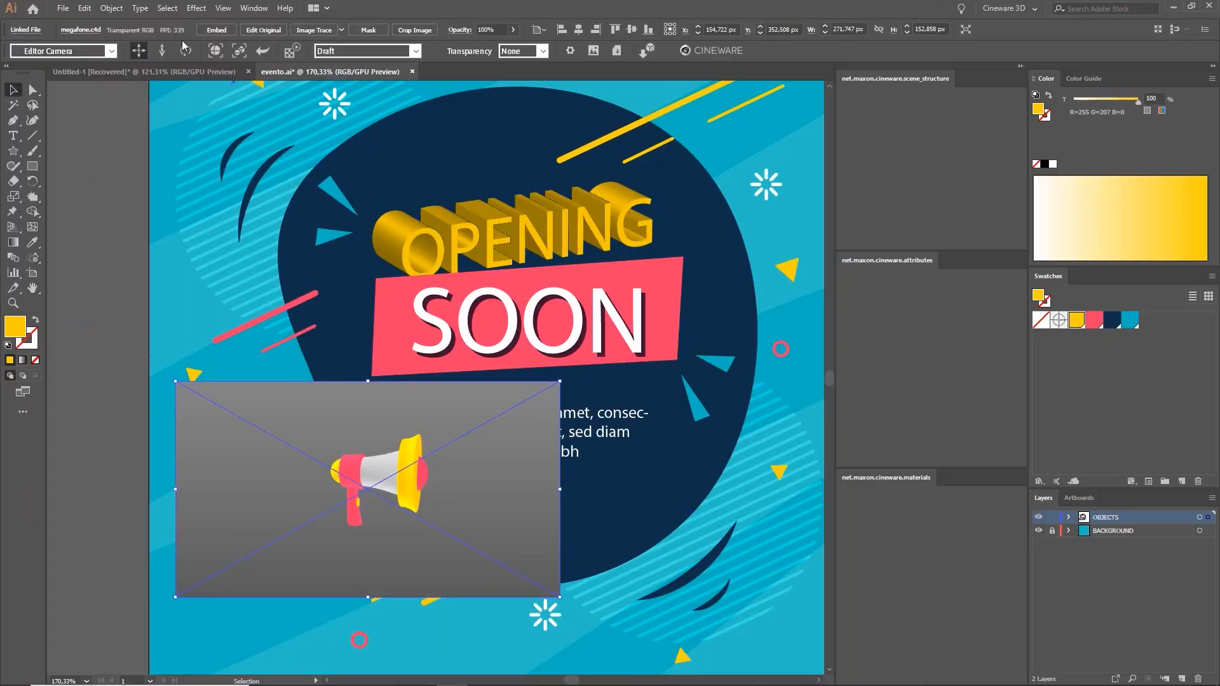
pyautogui.click(185, 50)
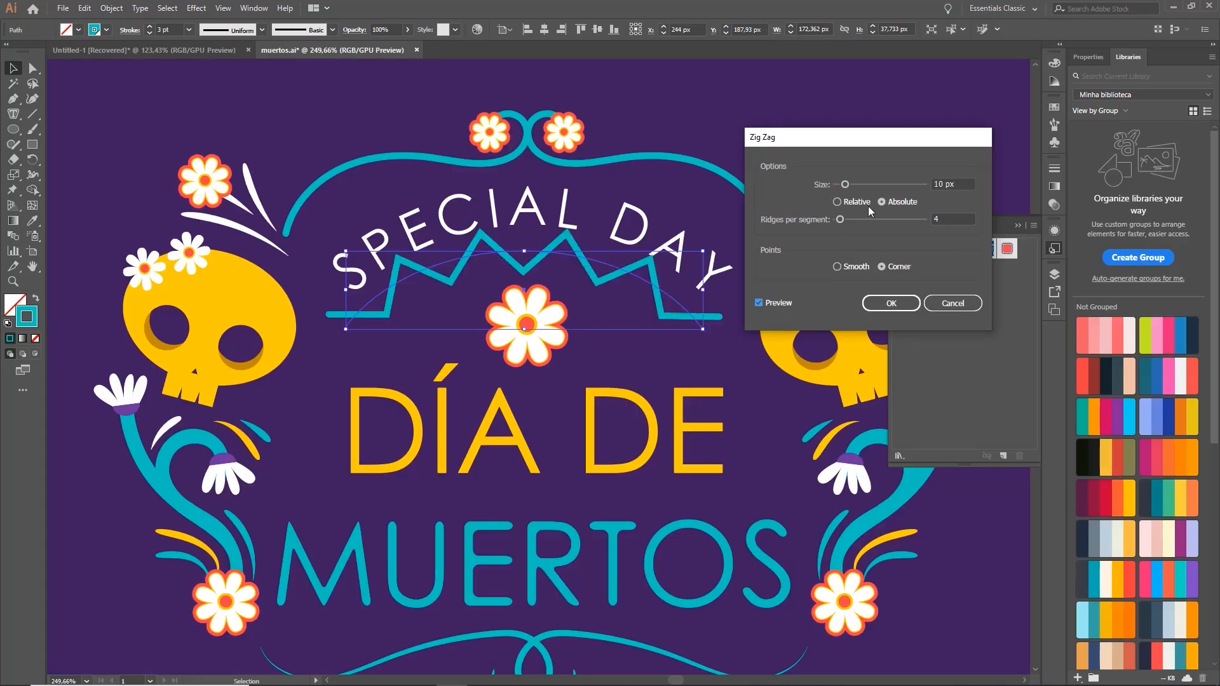
pyautogui.moveTo(867, 206); pyautogui.dragTo(939, 231)
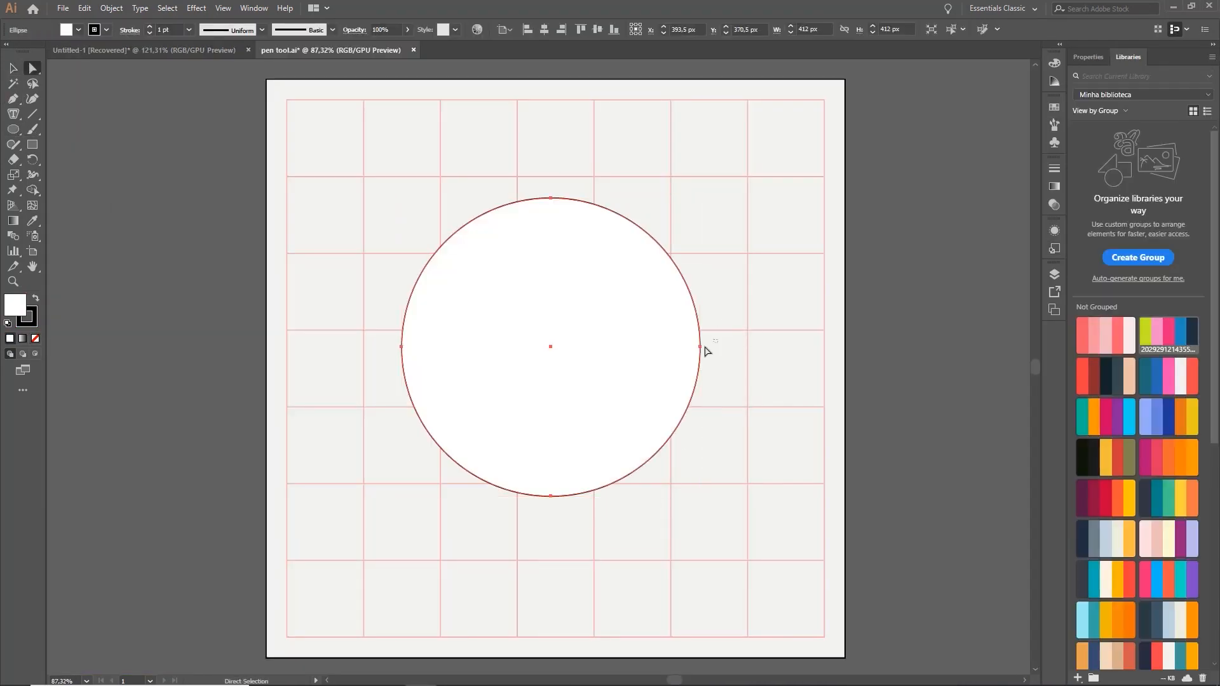
pyautogui.keyDown('alt'); pyautogui.click(699, 347); pyautogui.keyUp('alt')
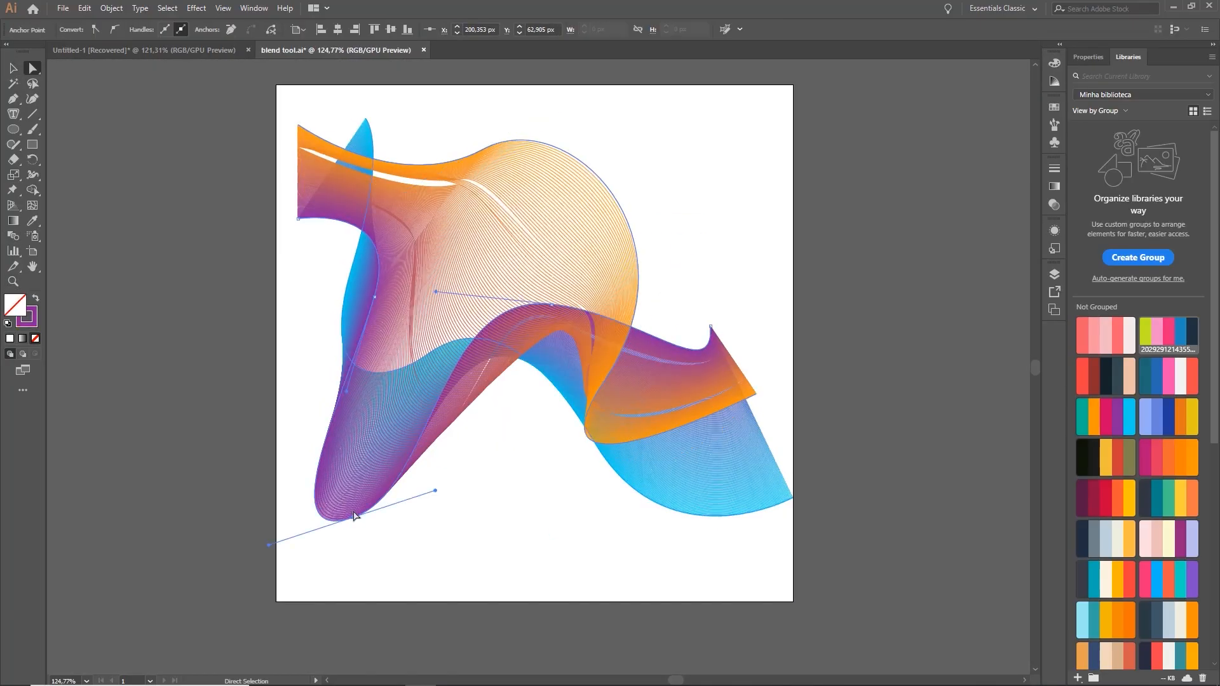
pyautogui.moveTo(546, 386); pyautogui.dragTo(551, 394)
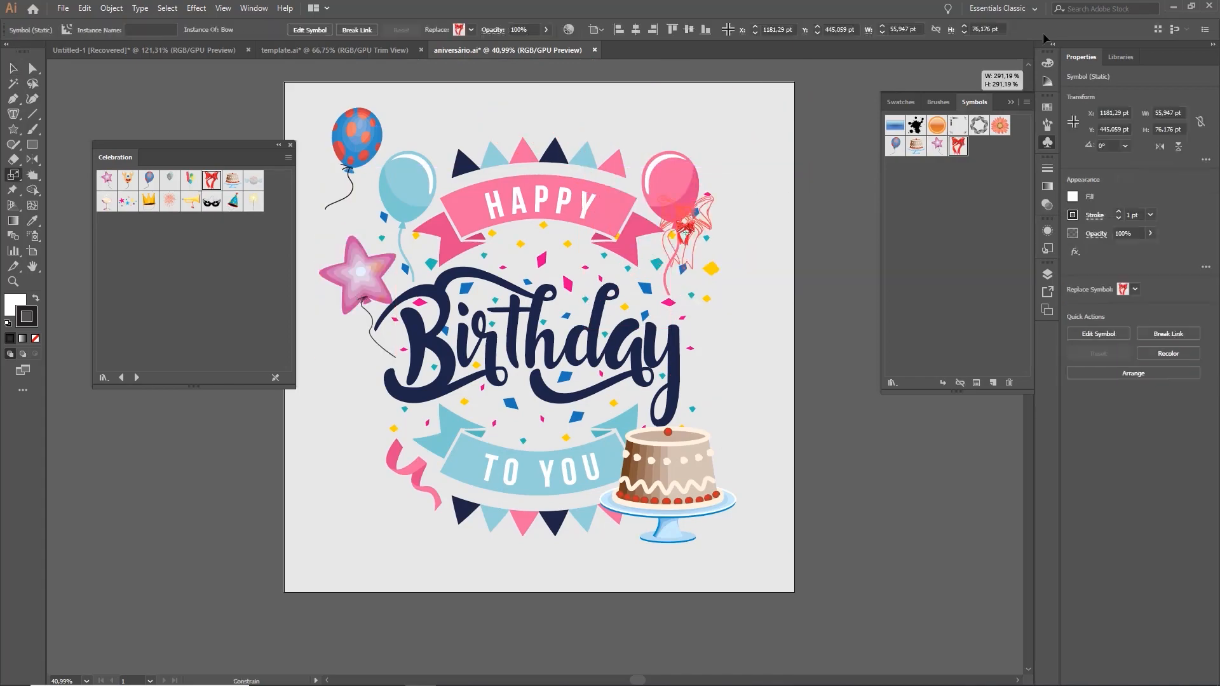